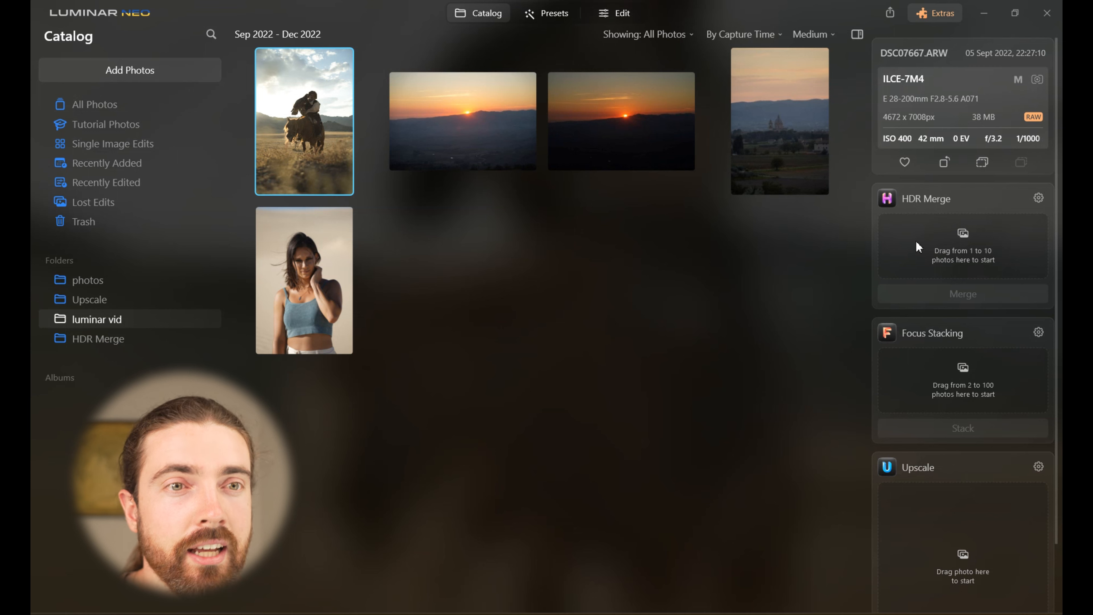
Step: Load the two sunset exposures from the luminar vid folder into HDR Merge
scroll(946, 302, down, 2)
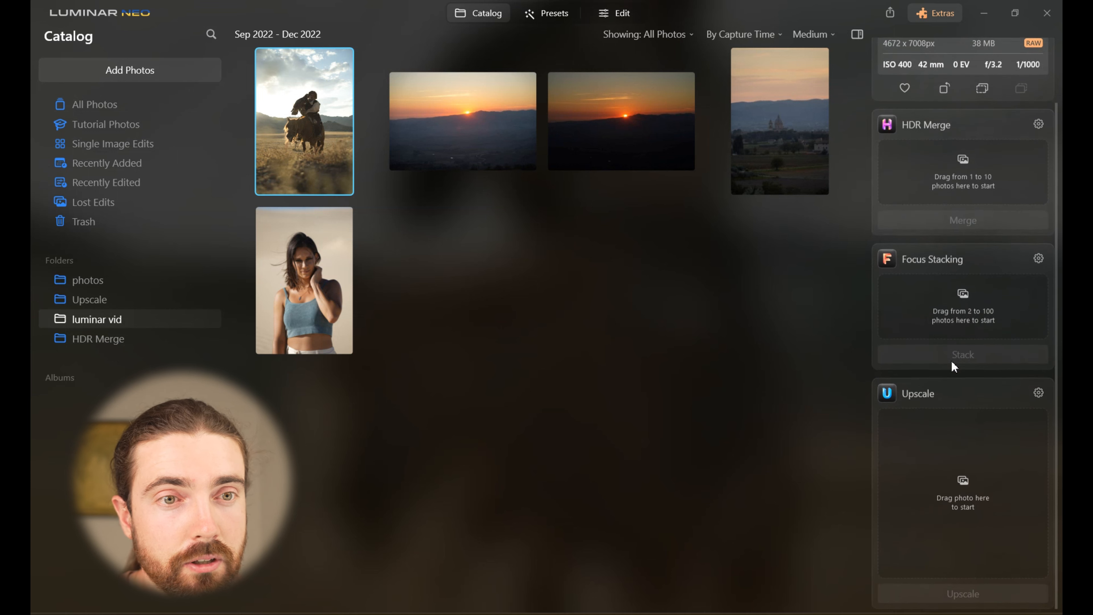
scroll(949, 446, up, 2)
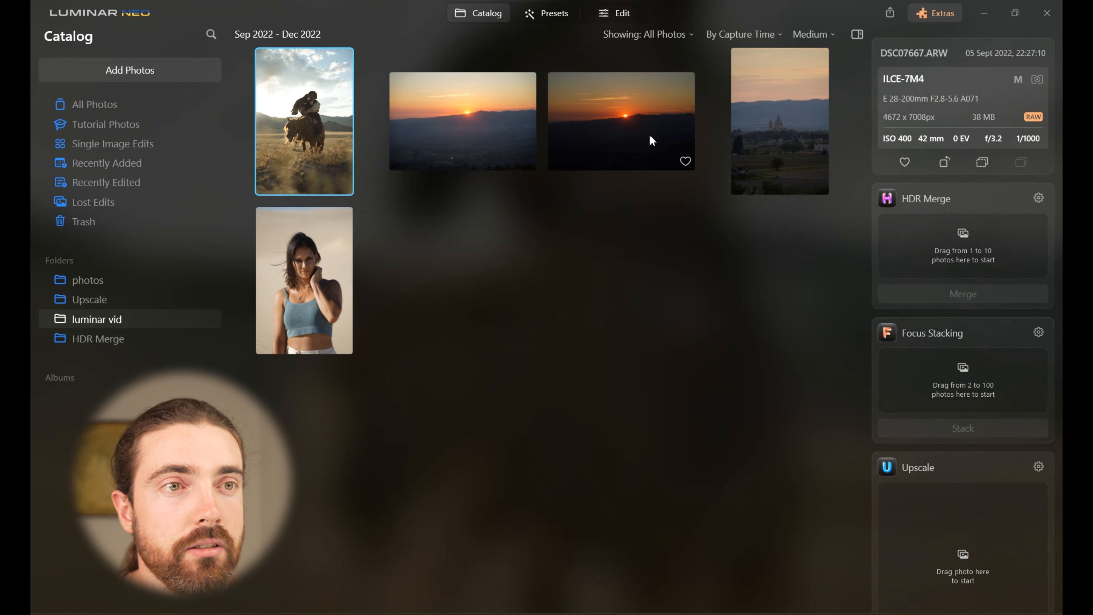
click(630, 135)
ctrl+click(481, 163)
drag(457, 142, 977, 261)
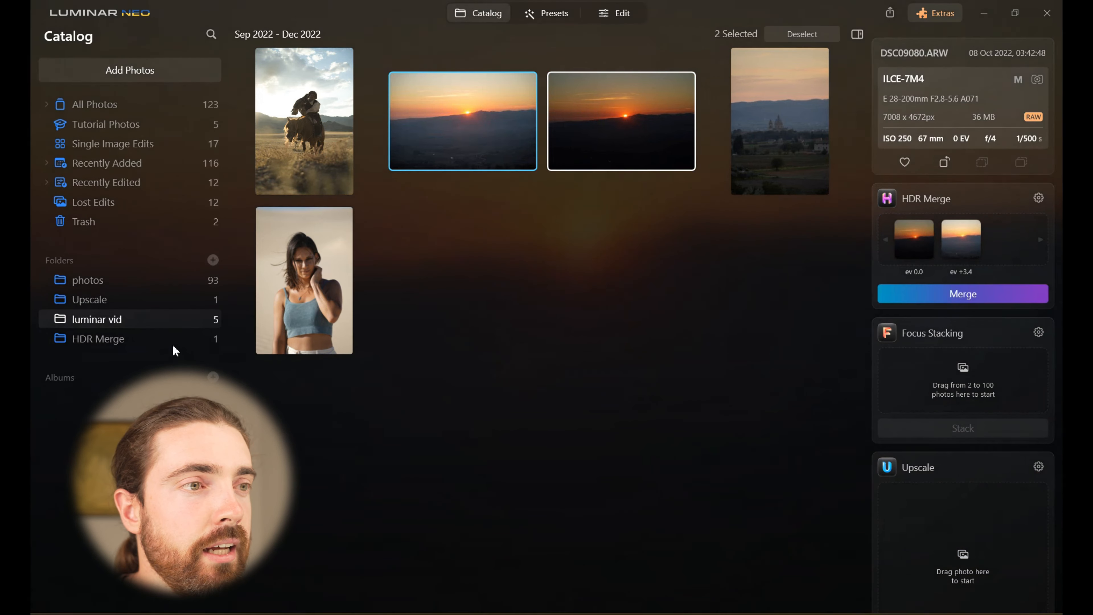
Step: Examine the merged sunset photo in the HDR Merge folder and the lighthouse detail of the upscaled photo at 100%
click(158, 342)
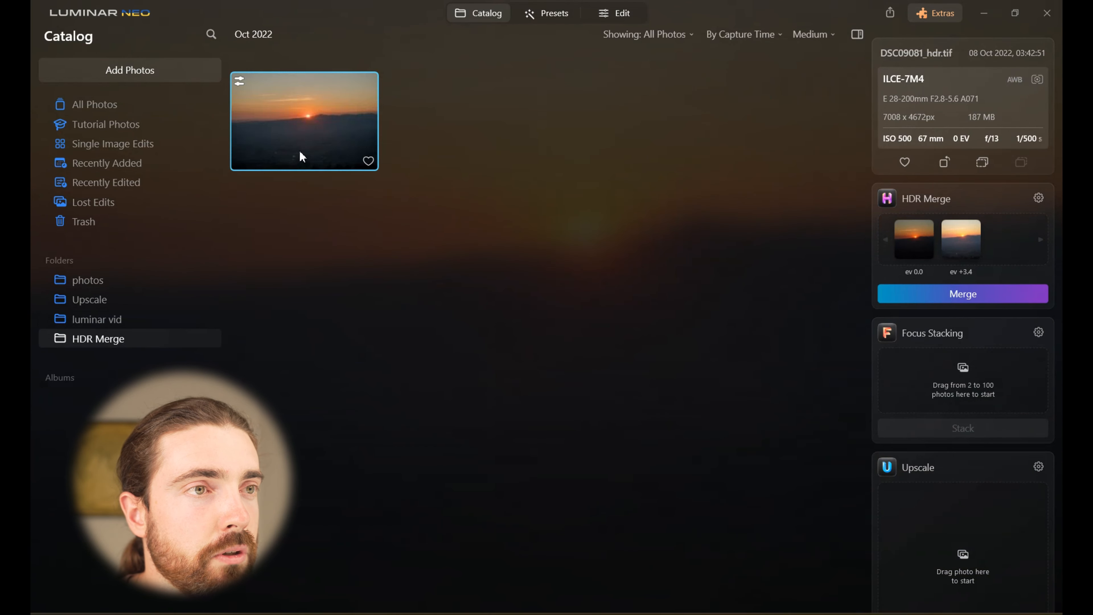
double_click(308, 147)
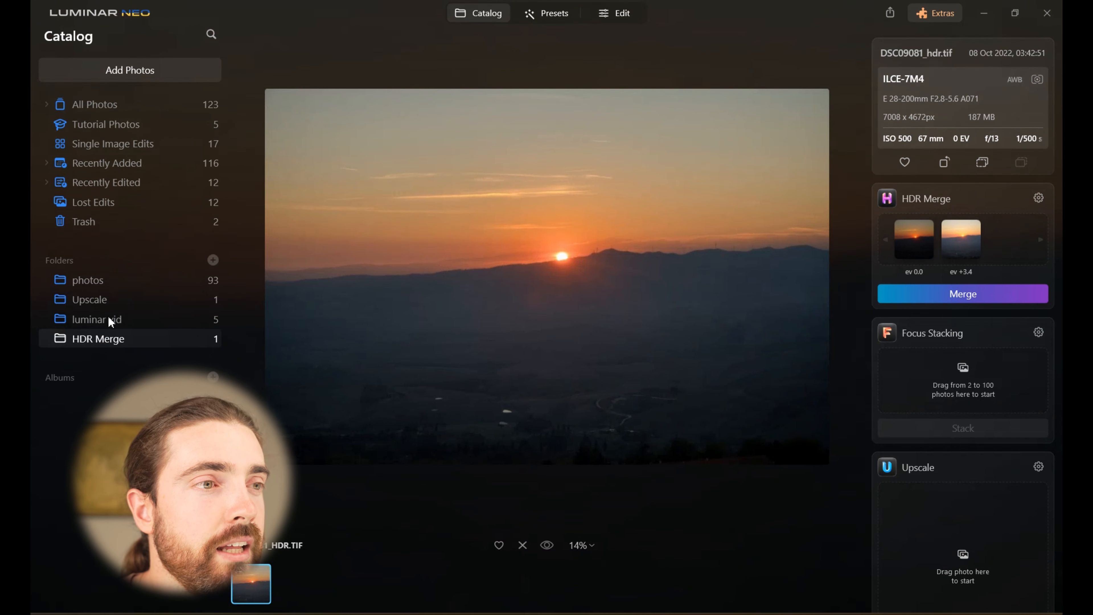
click(97, 302)
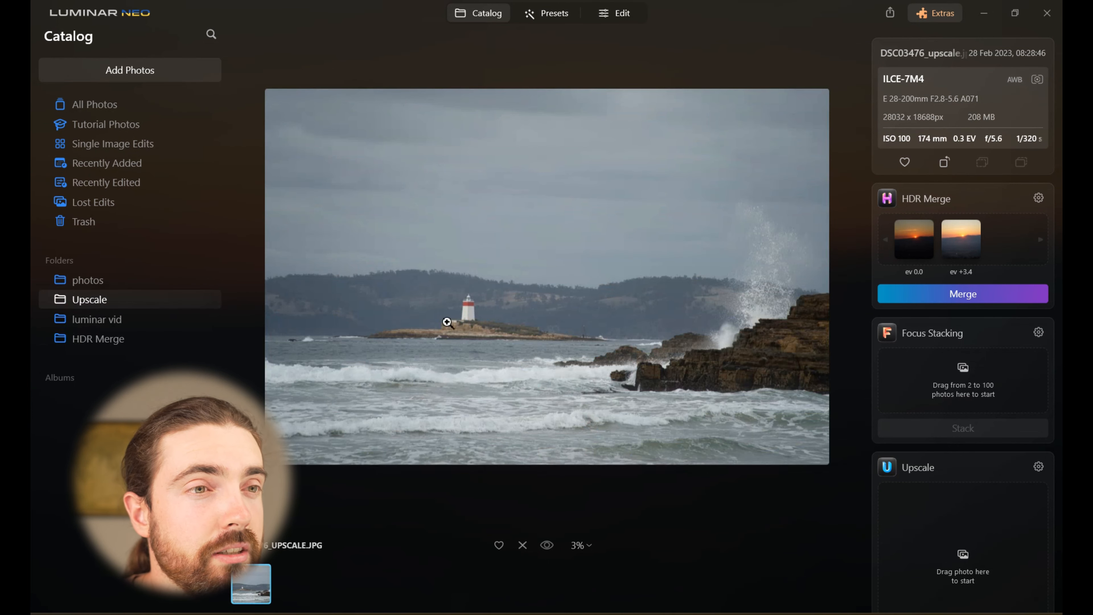
click(464, 311)
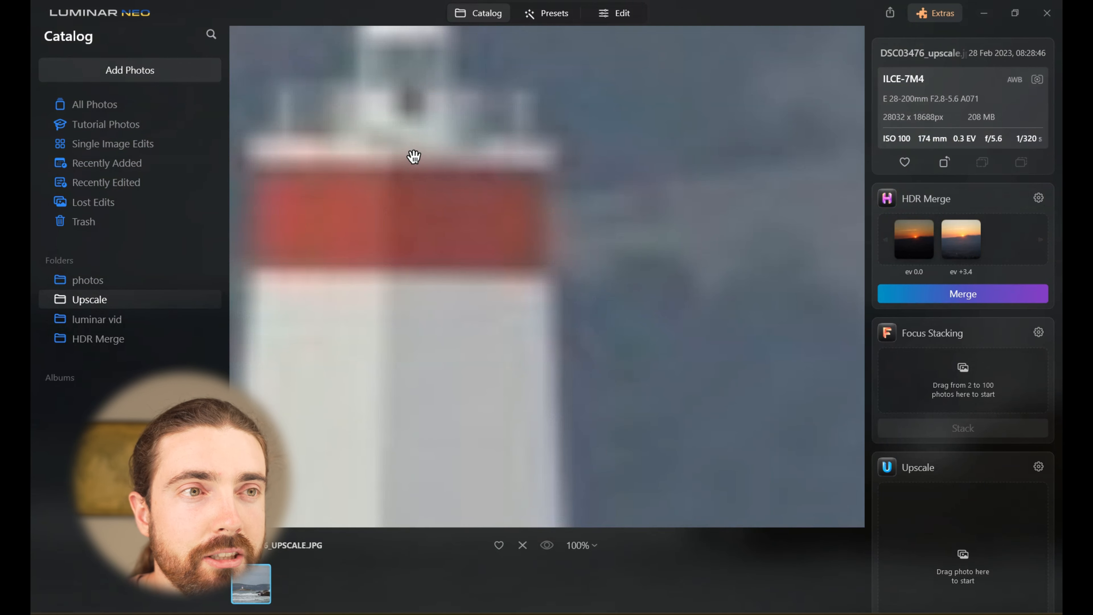
click(444, 281)
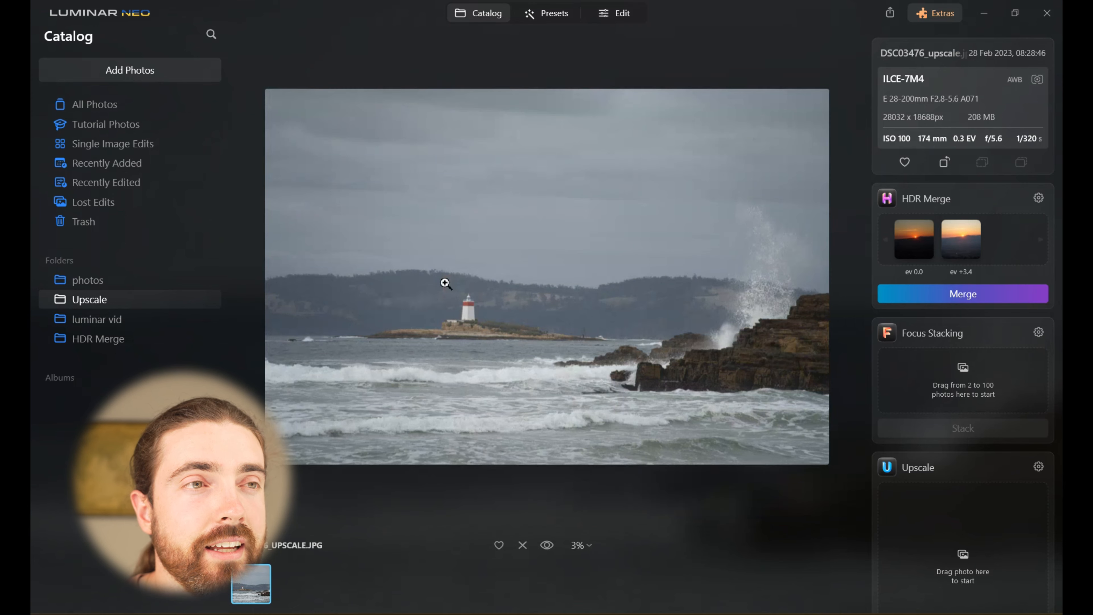
click(466, 310)
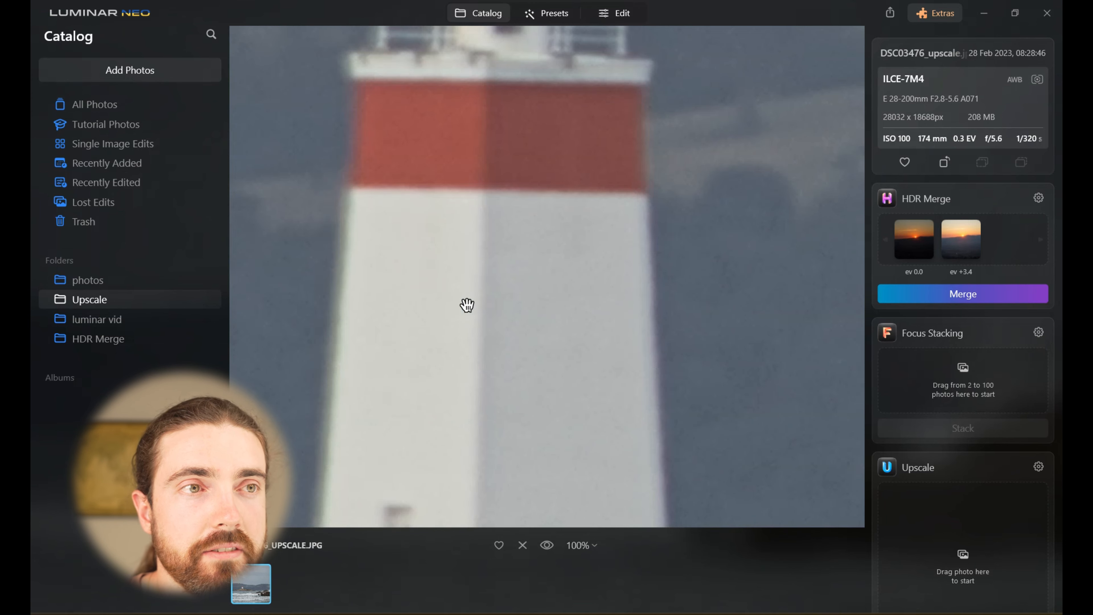
click(480, 280)
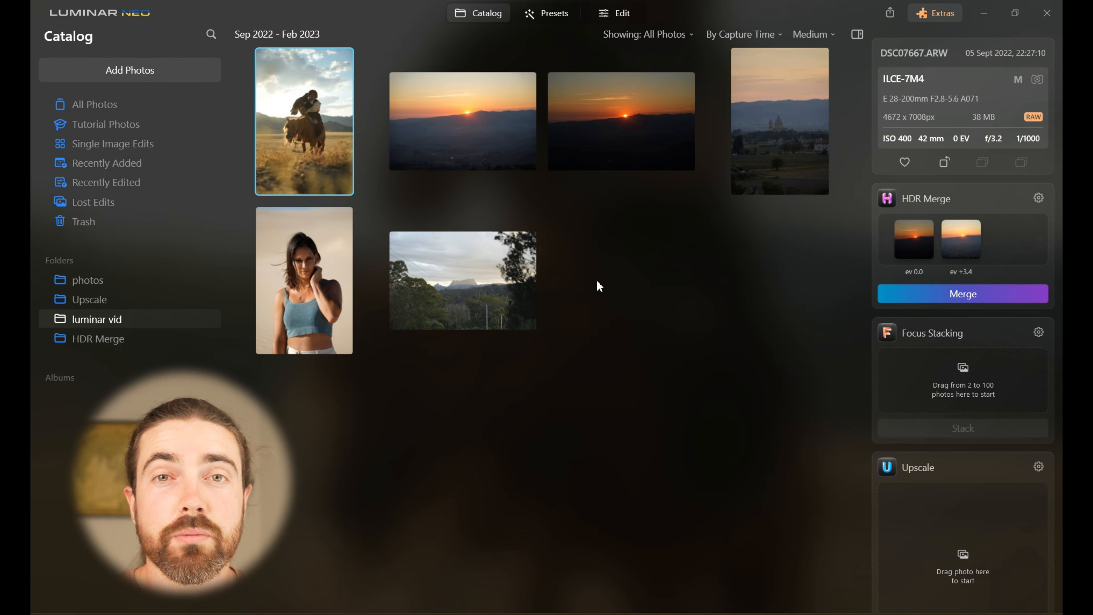
Step: View the horse rider and the woman's portrait at large size, and open the mountain landscape photo for editing
double_click(284, 121)
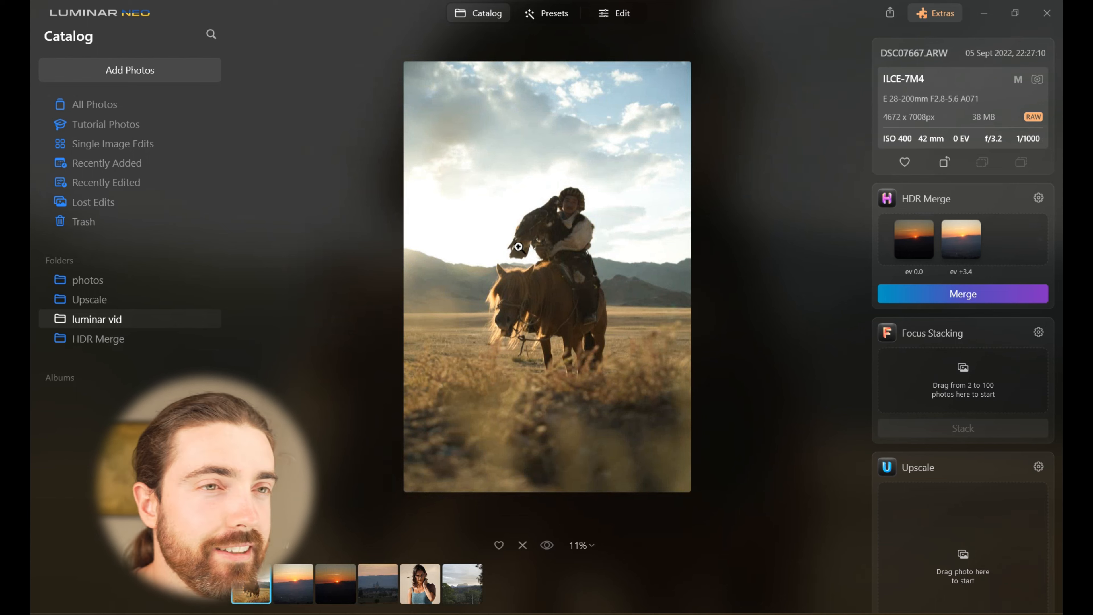
click(420, 594)
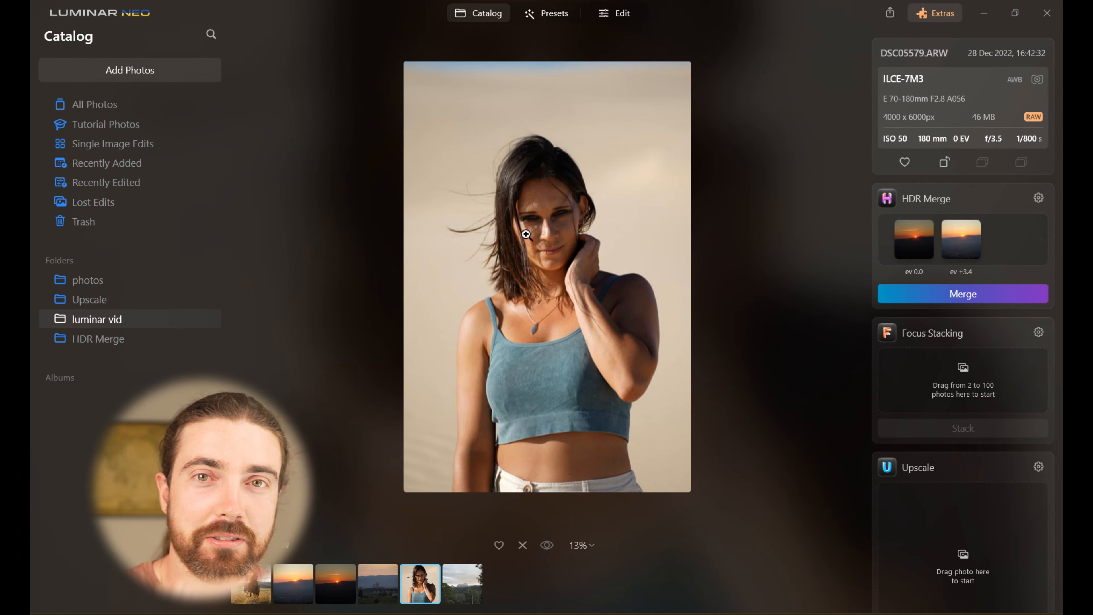
click(472, 585)
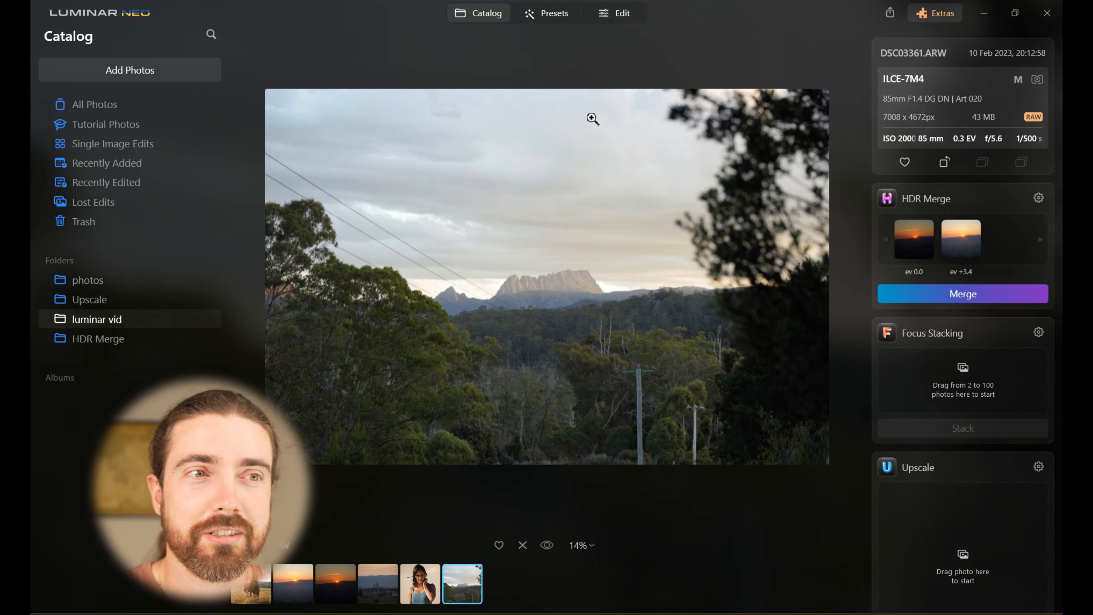
click(618, 20)
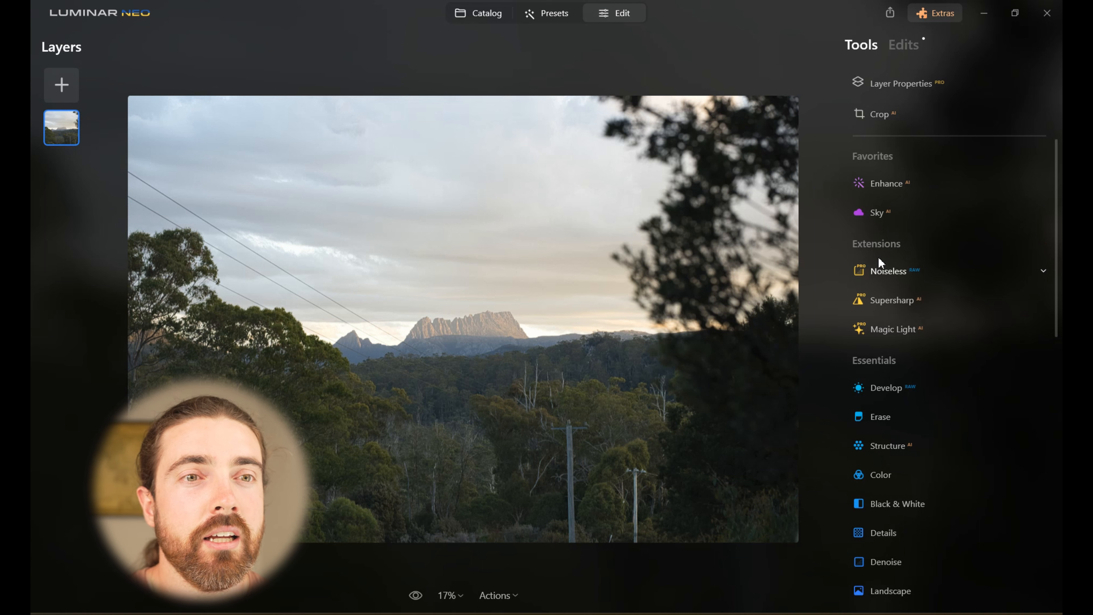
Step: Develop the landscape's light with Smart Contrast 23, Highlights -44, Shadows 44 and Blacks -16
click(928, 389)
drag(951, 328, 984, 389)
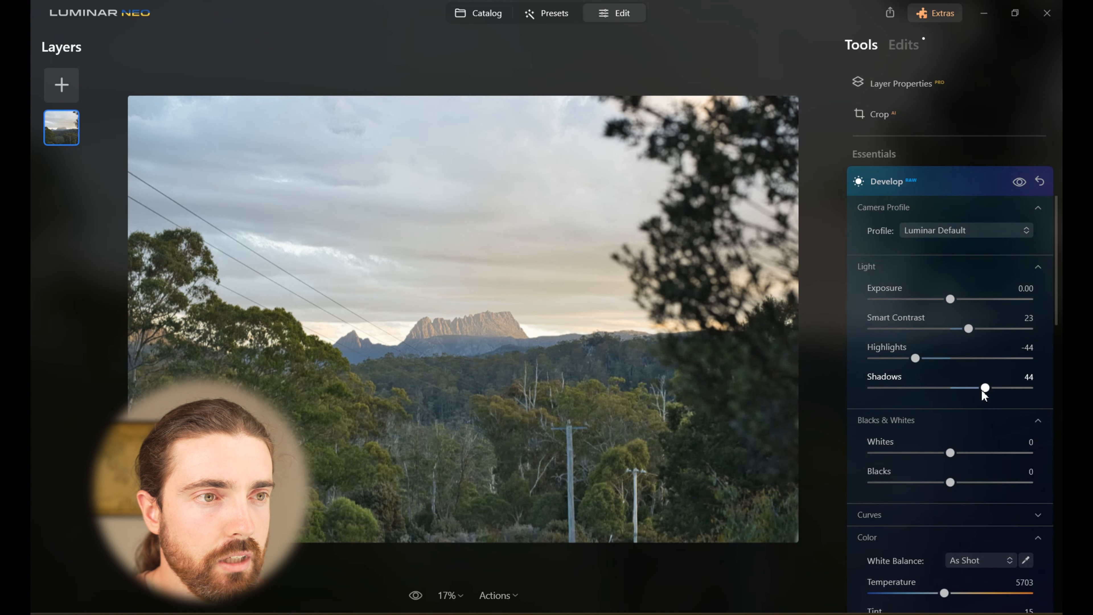
drag(940, 487, 939, 487)
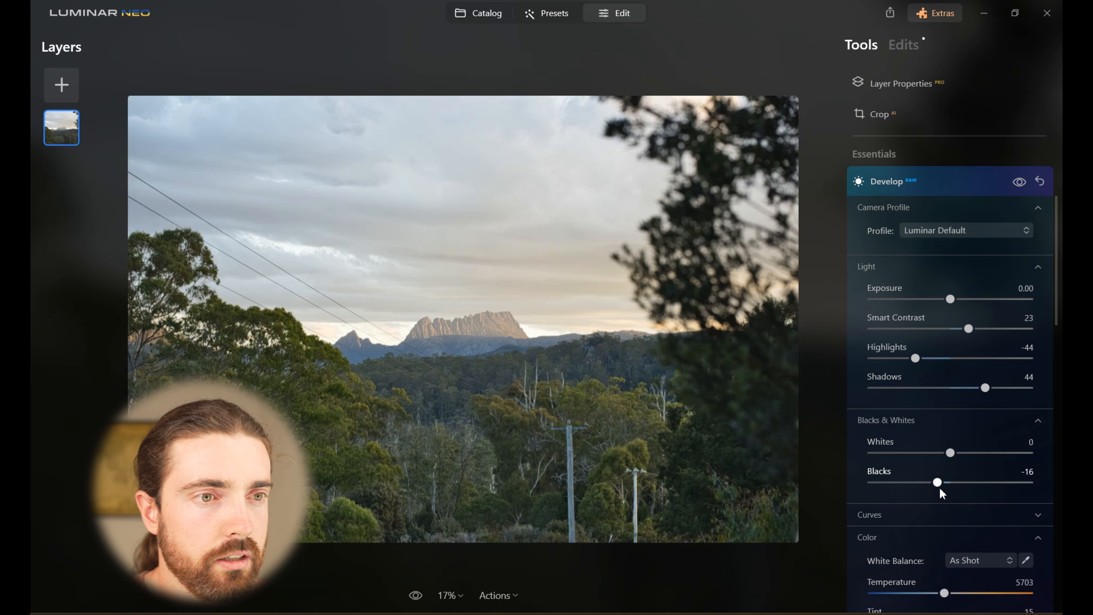
Step: Shape the tone curve into a gentle S with two points, and set Saturation to 17 and Vibrance to 28
scroll(961, 479, down, 2)
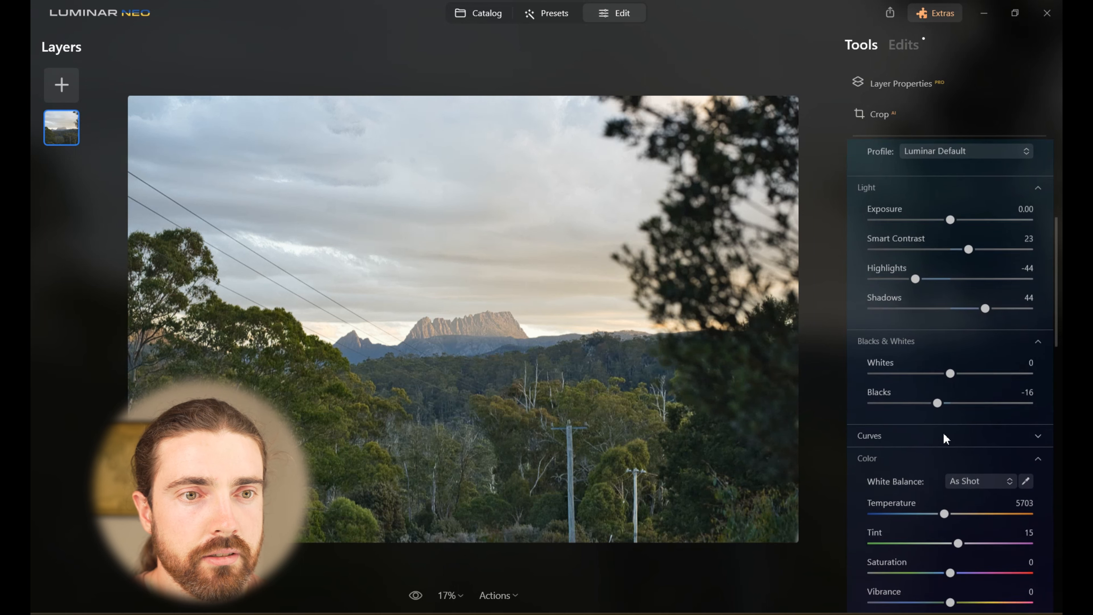
click(945, 435)
scroll(919, 487, down, 2)
drag(918, 508, 920, 513)
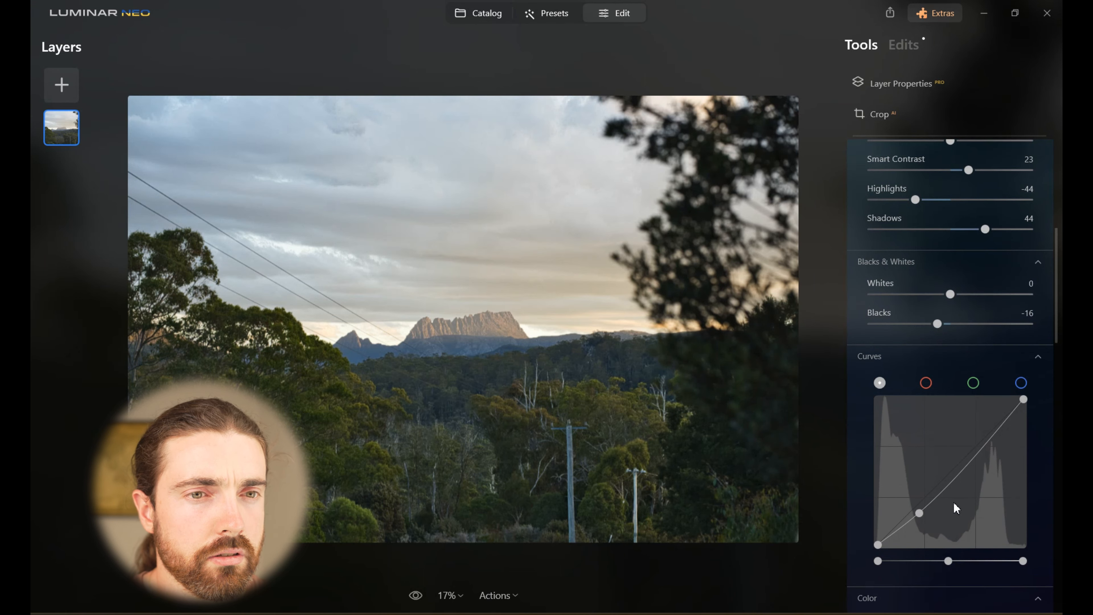
click(978, 440)
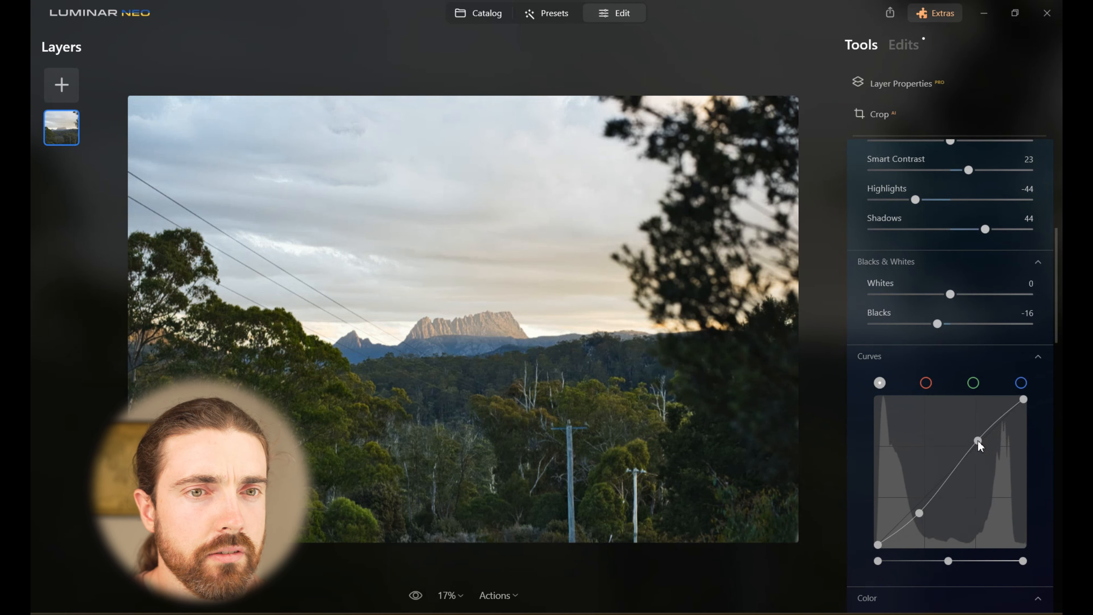
scroll(971, 464, down, 7)
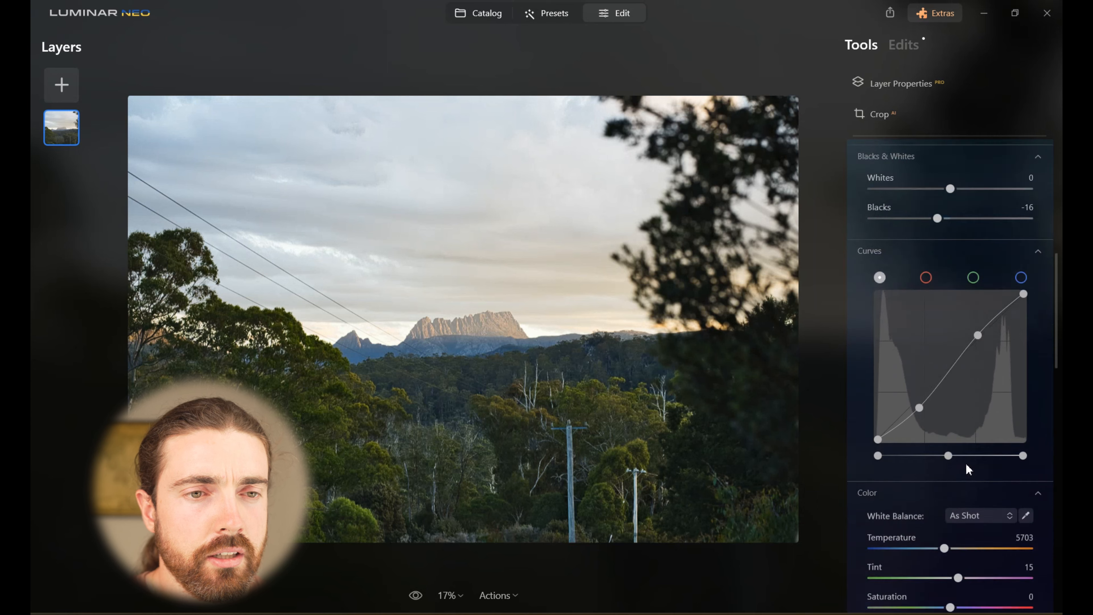
drag(952, 390, 975, 422)
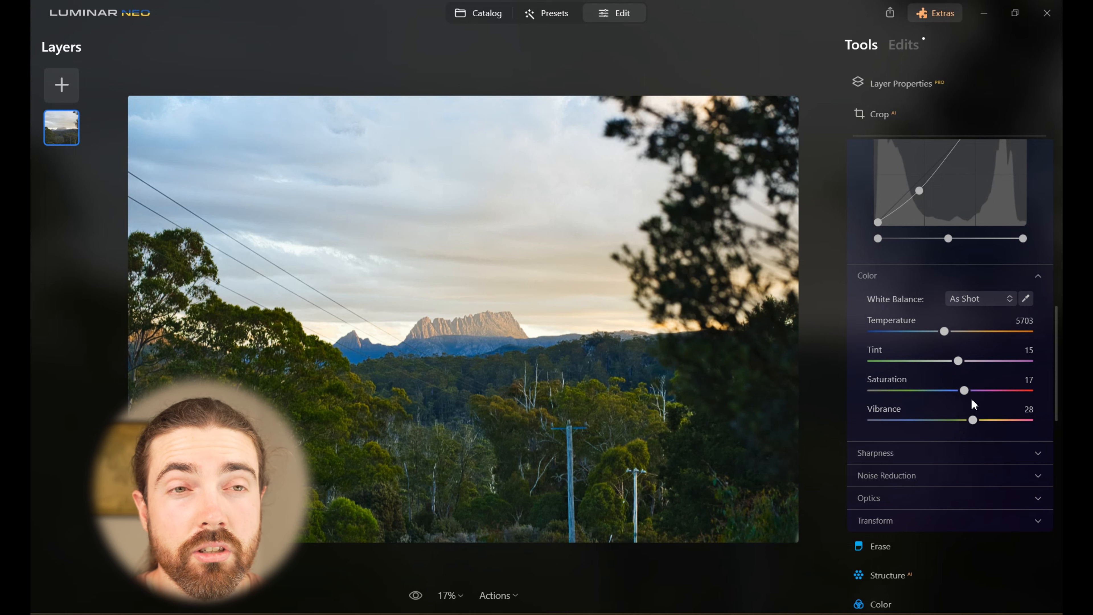
Step: Review the developed landscape photo in the catalog and return to editing it
click(483, 15)
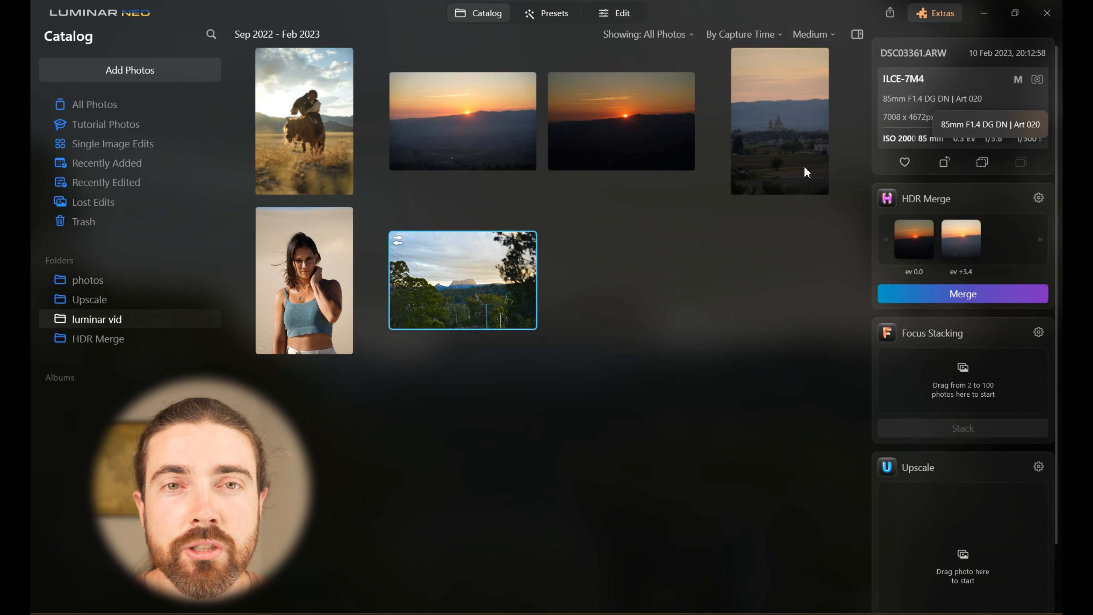
double_click(478, 282)
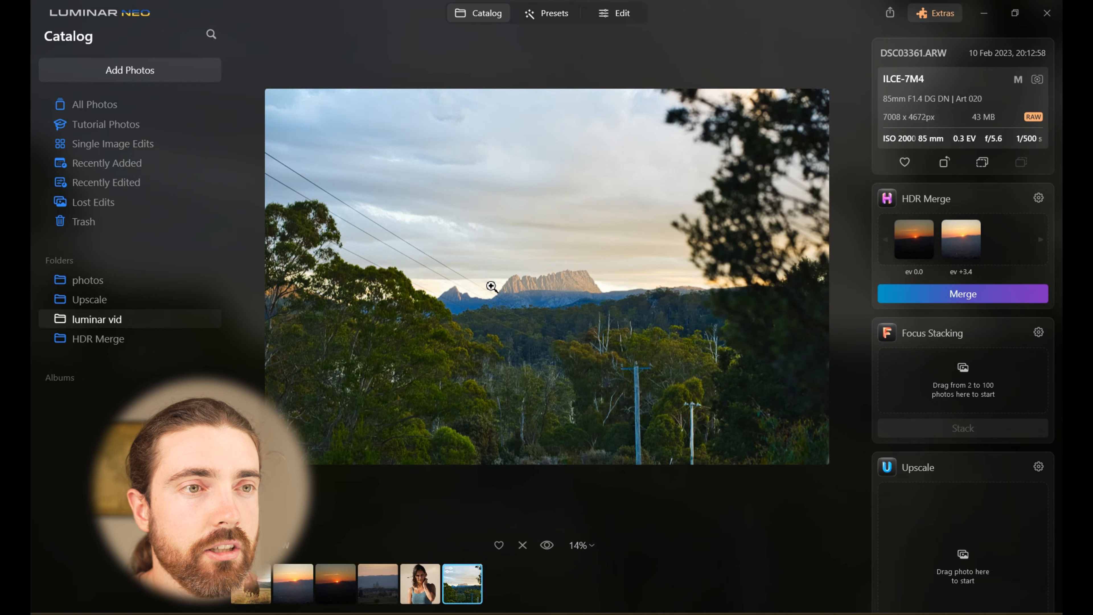
click(624, 16)
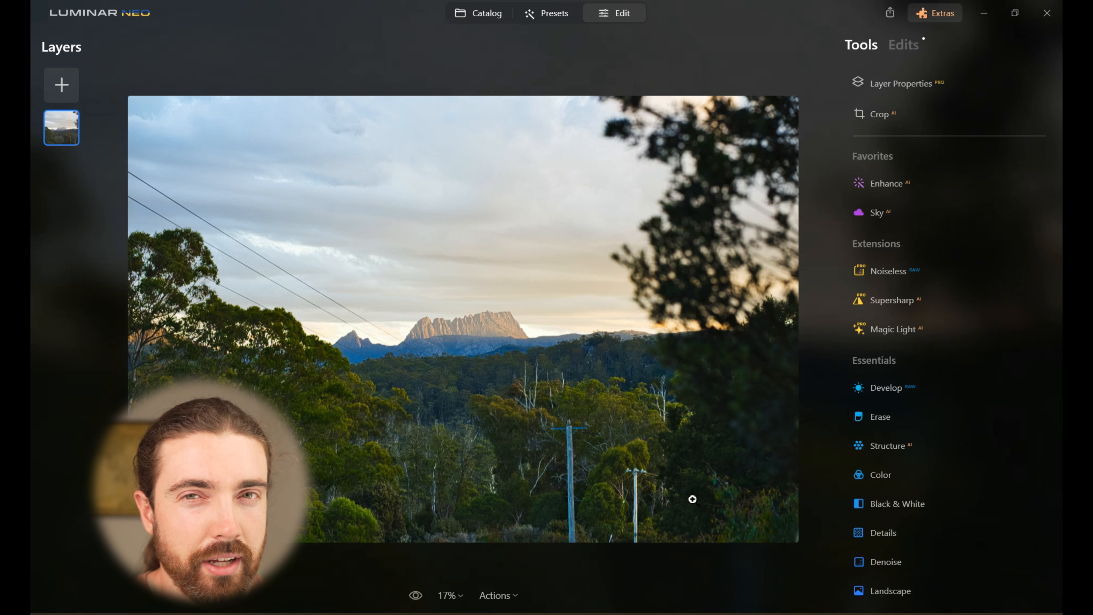
Step: Remove the power lines from the sky with the Erase tool's automatic powerline removal
click(886, 417)
scroll(945, 463, down, 2)
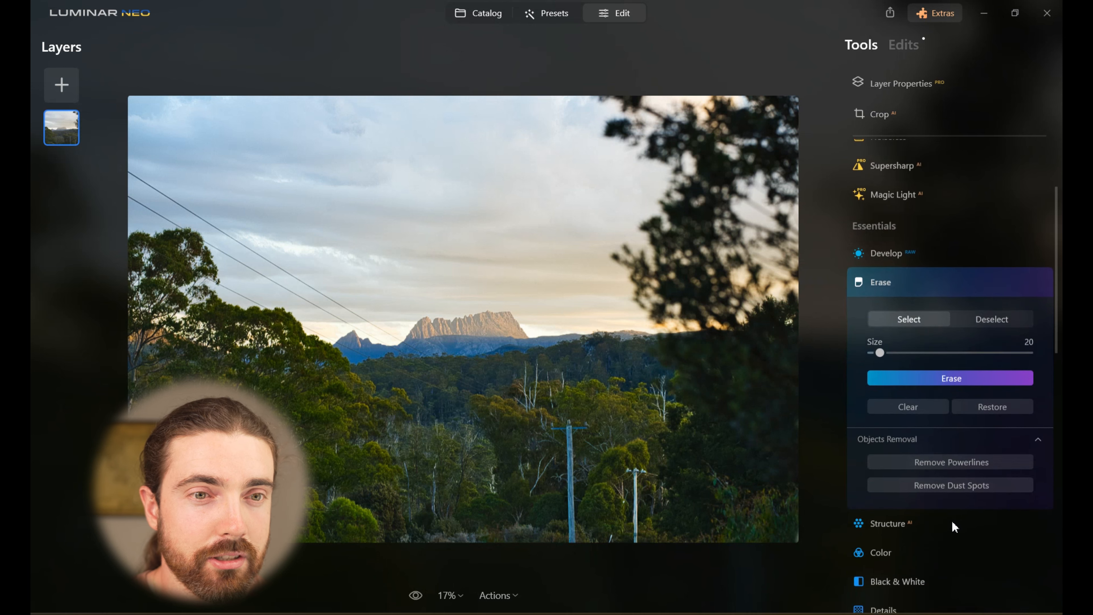
click(938, 462)
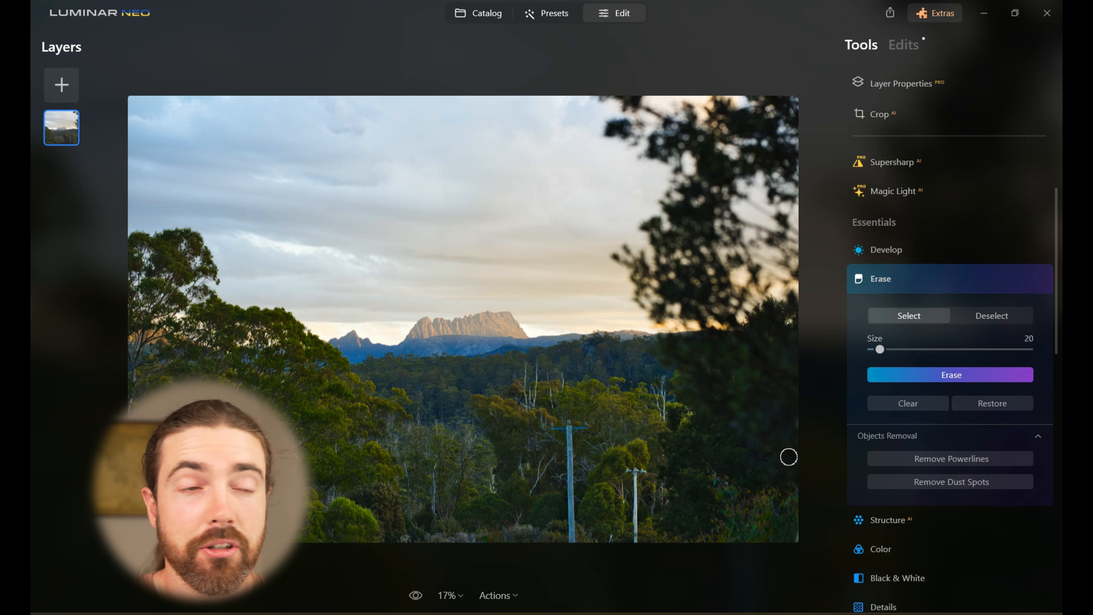
click(925, 280)
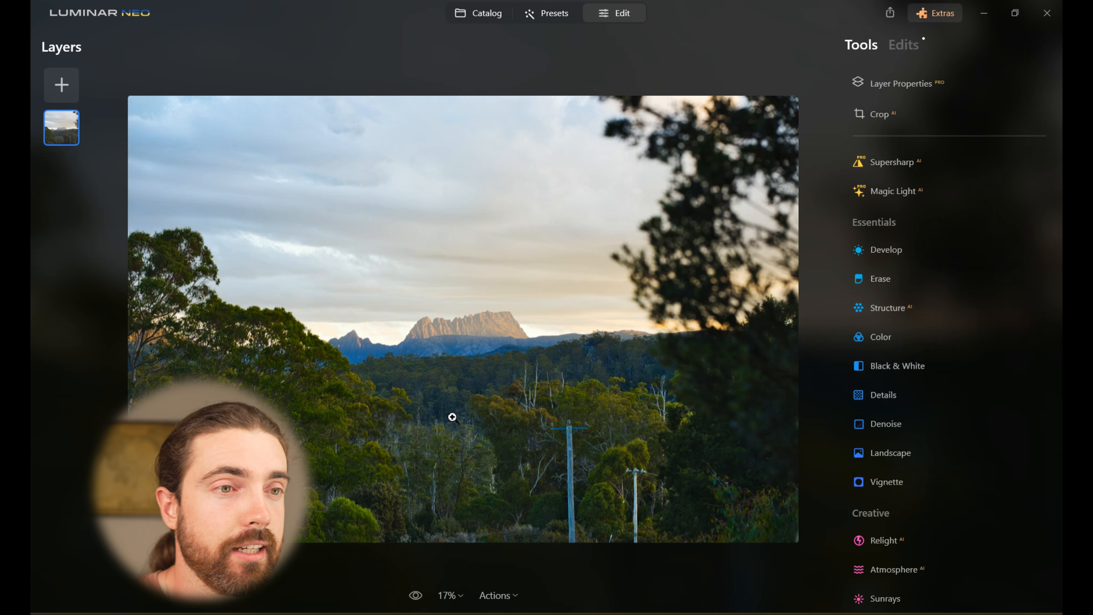
click(457, 378)
click(400, 308)
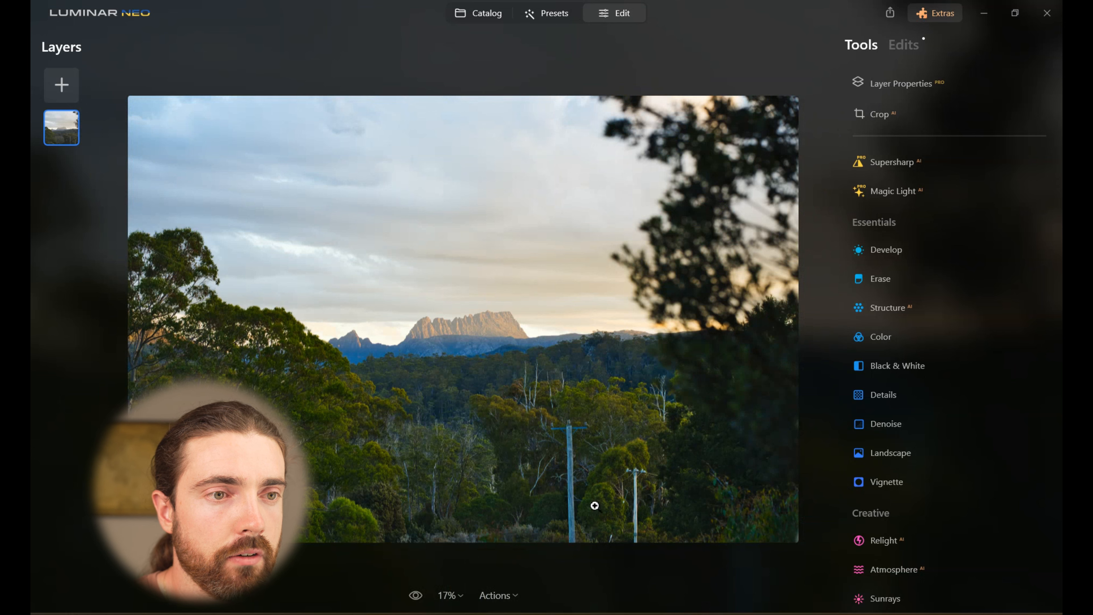
Step: Erase the two power poles among the trees by masking them with a brush of size 30
click(581, 474)
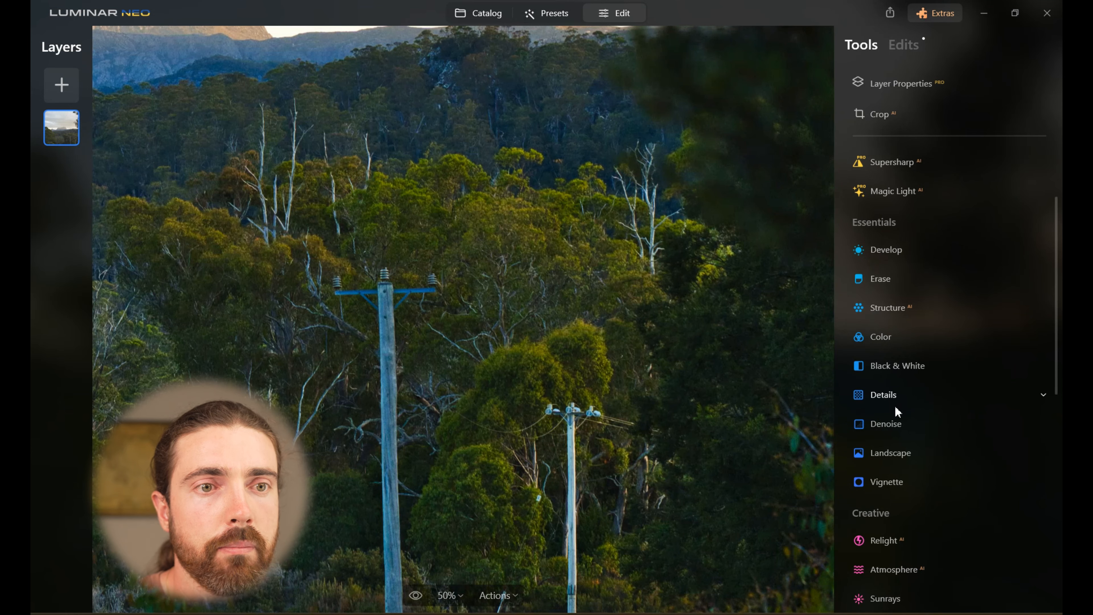
click(902, 278)
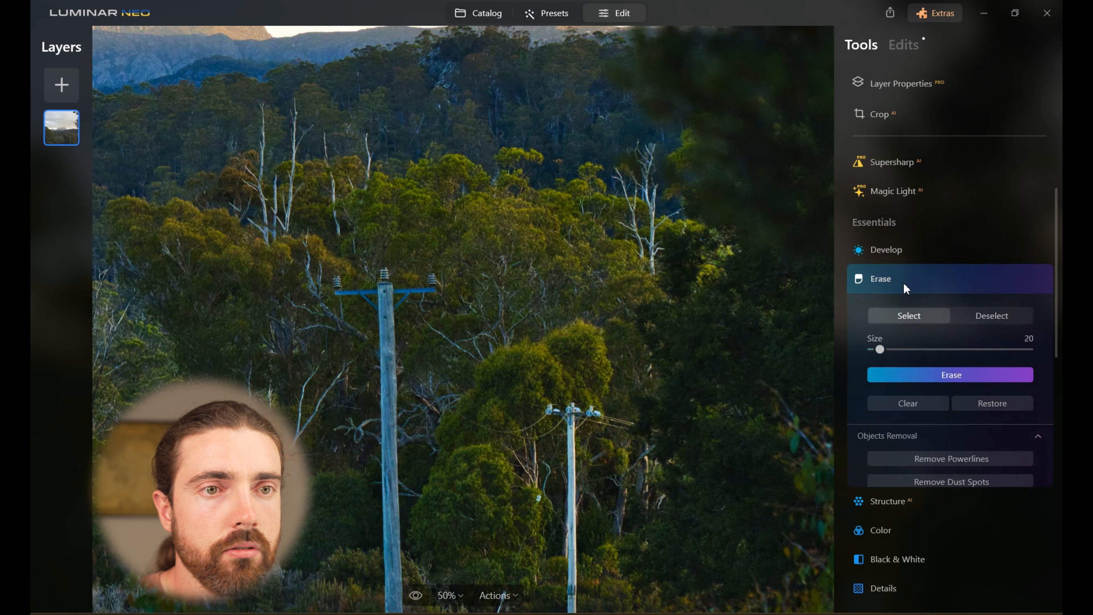
drag(886, 349, 888, 350)
mouse_move(404, 300)
mouse_down()
mouse_move(387, 278)
mouse_move(378, 315)
mouse_move(333, 284)
mouse_move(381, 308)
mouse_move(392, 386)
mouse_move(395, 310)
mouse_move(385, 522)
mouse_move(395, 399)
mouse_move(383, 414)
mouse_move(376, 517)
mouse_move(387, 576)
mouse_move(400, 492)
mouse_up()
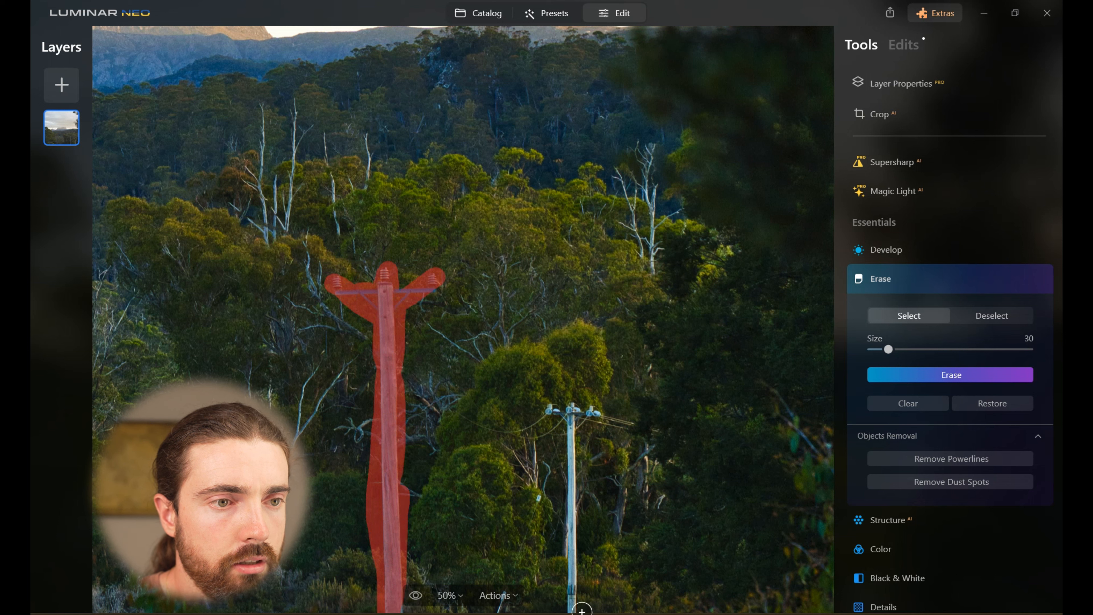
mouse_move(577, 605)
mouse_down()
mouse_move(568, 415)
mouse_move(555, 534)
mouse_move(569, 601)
mouse_move(554, 408)
mouse_move(588, 410)
mouse_move(545, 405)
mouse_move(627, 424)
mouse_up()
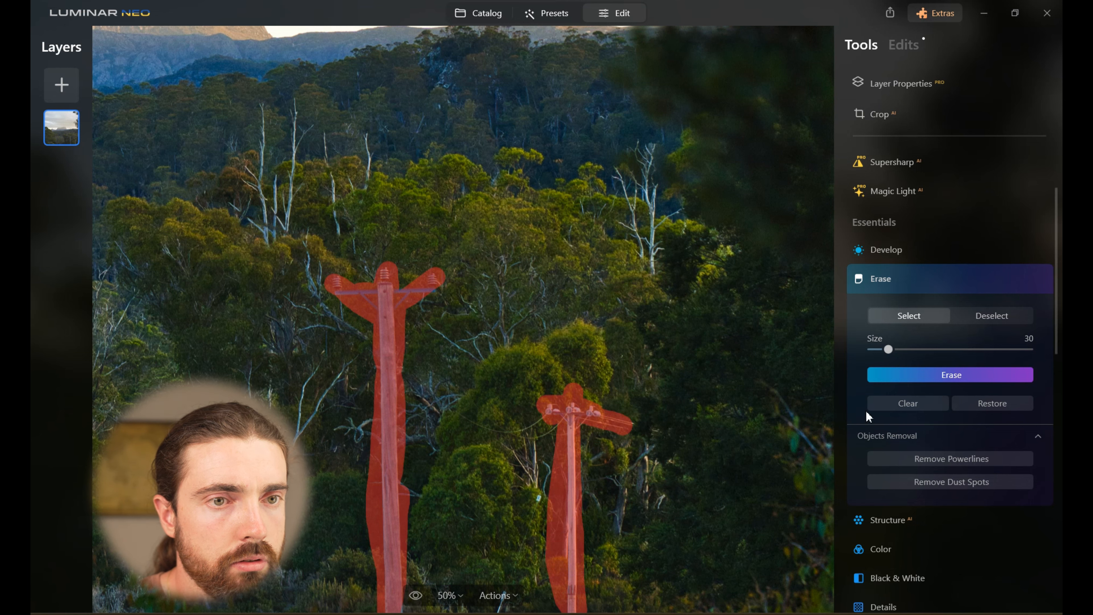
click(970, 377)
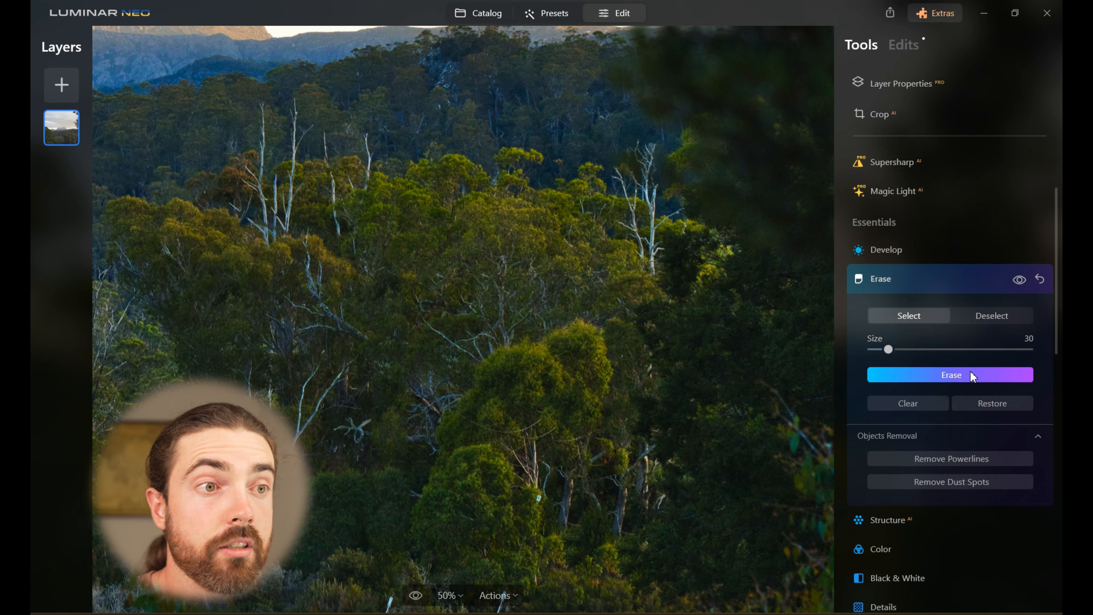
click(956, 283)
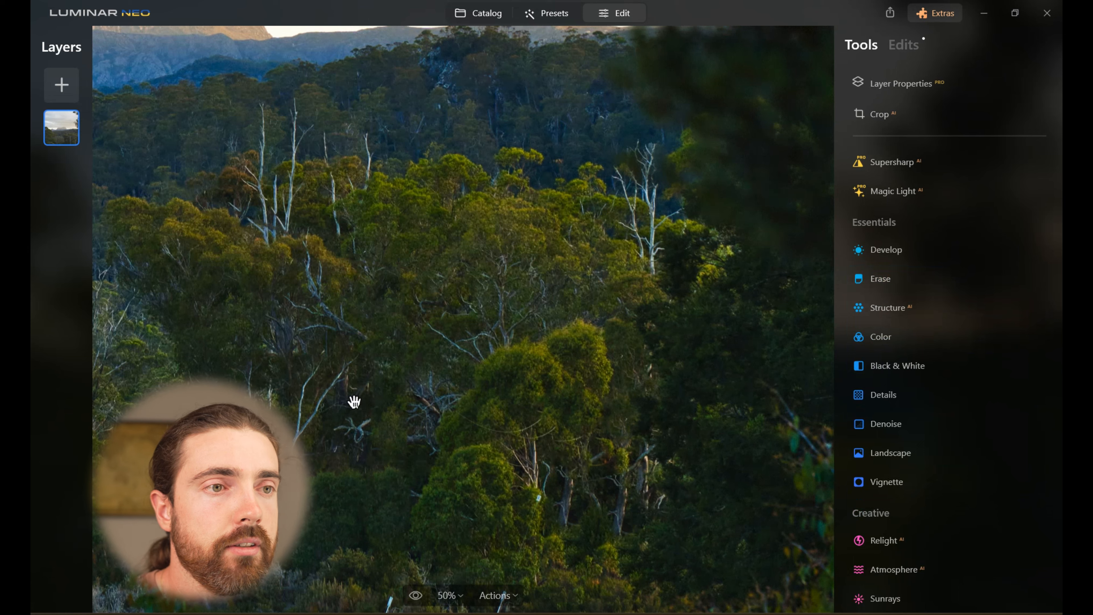
click(346, 315)
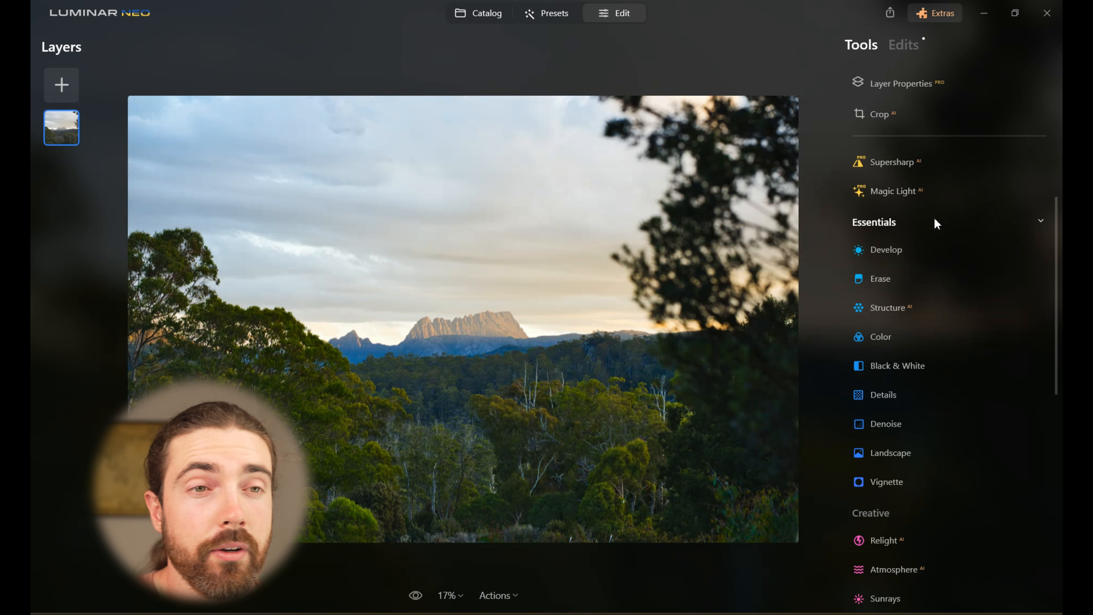
Step: Review the edits already applied to the photo and return to the editing tools
click(932, 252)
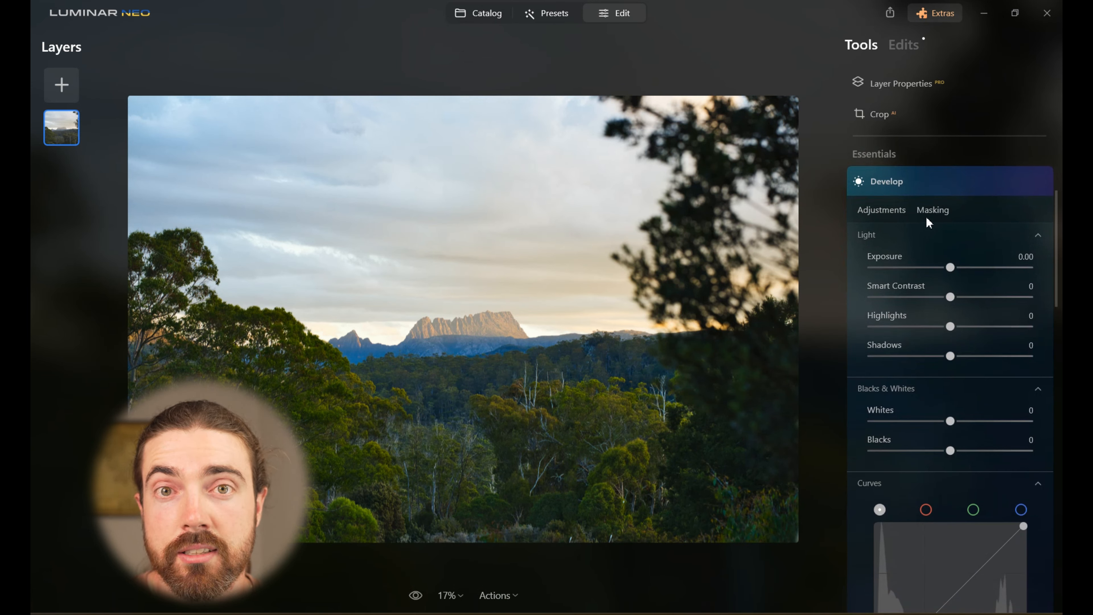
click(904, 48)
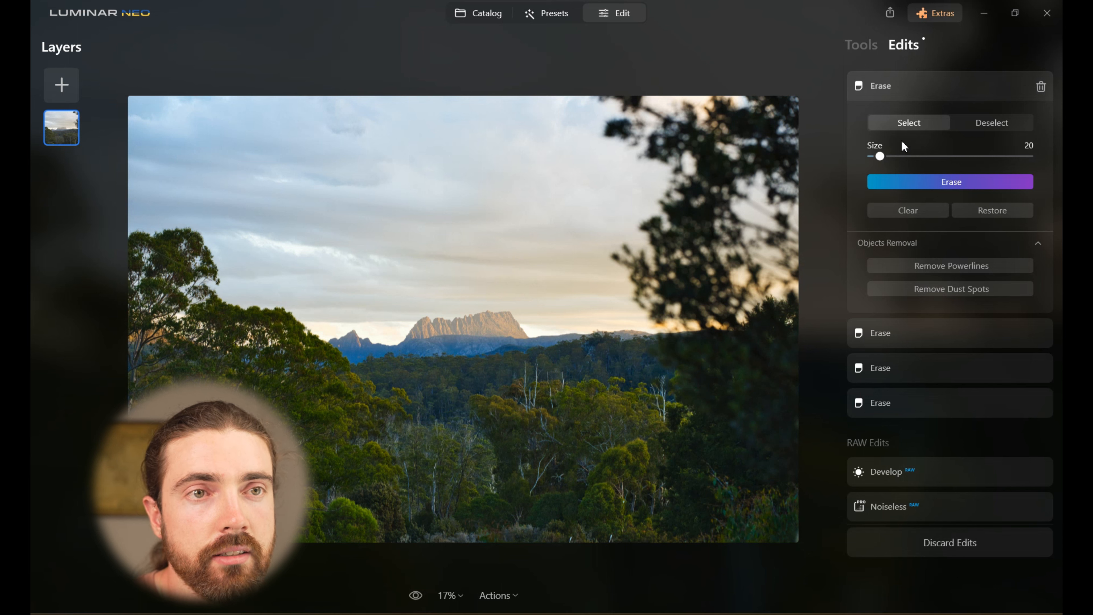
click(867, 49)
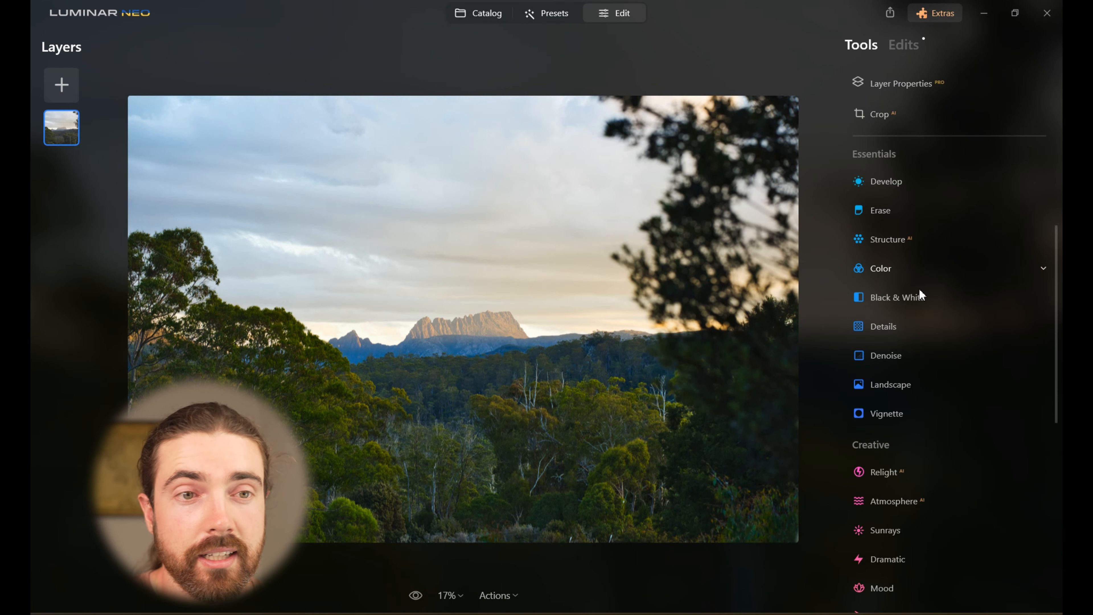
Step: Mask the sky in a new Develop adjustment with Mask AI and touch up the mask near the treeline with a size 41 brush
click(898, 190)
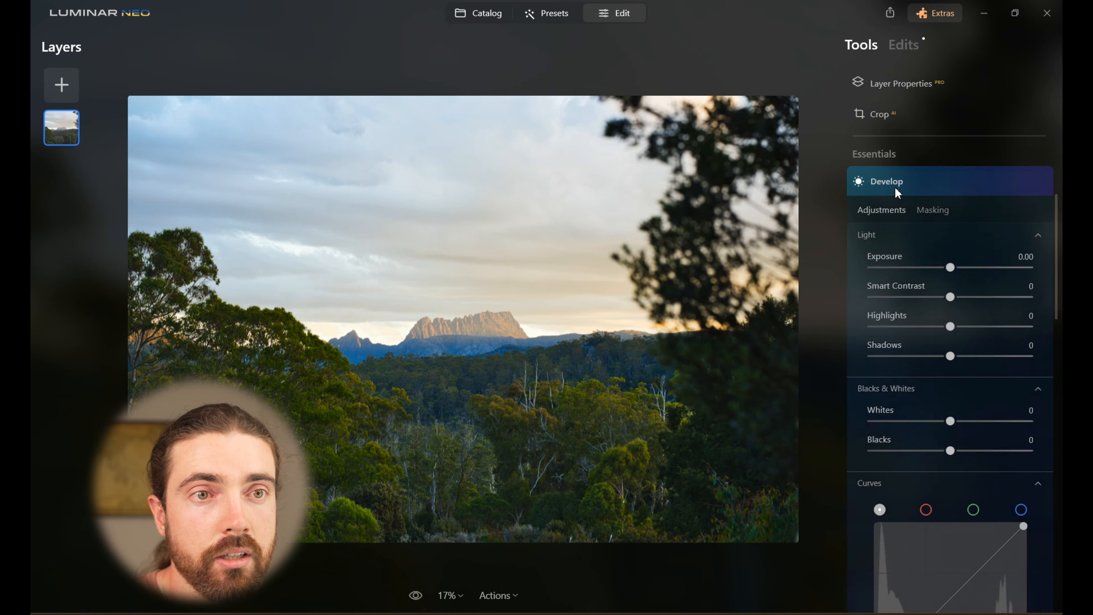
click(934, 212)
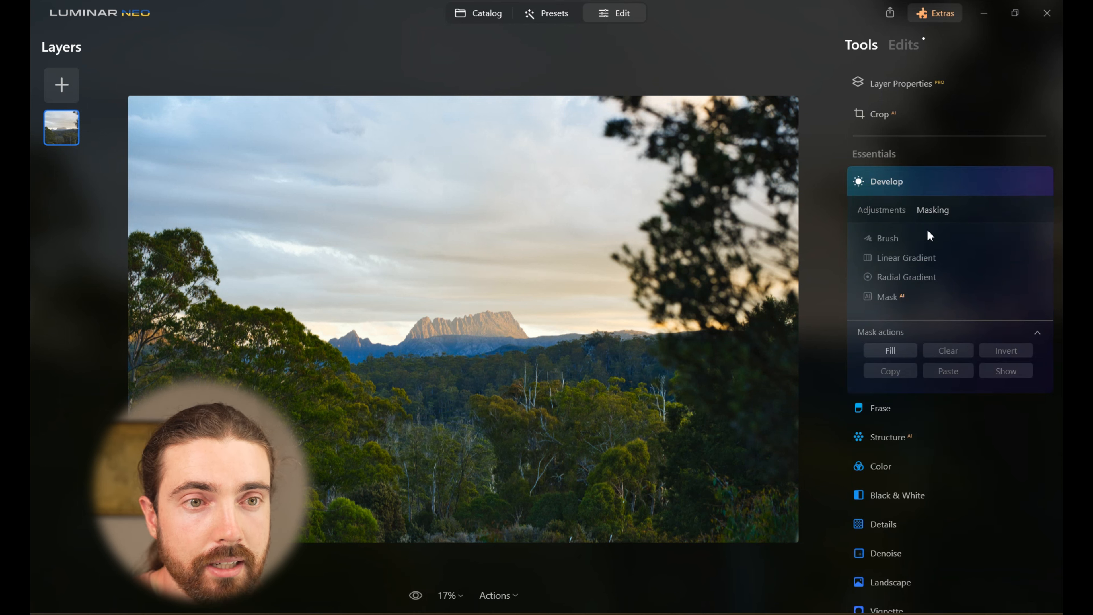
click(890, 301)
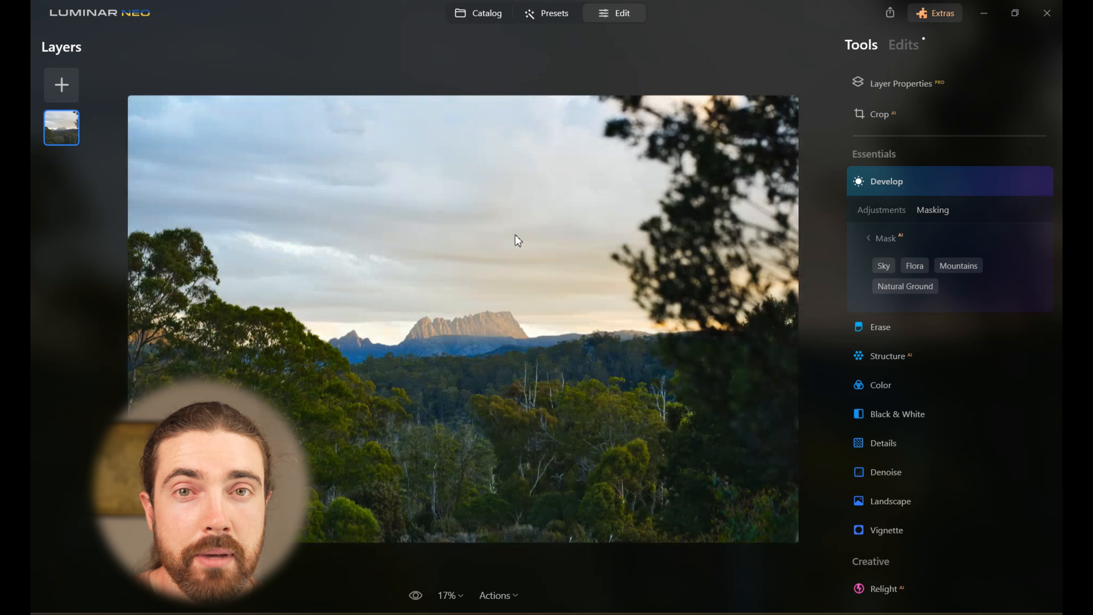
click(883, 269)
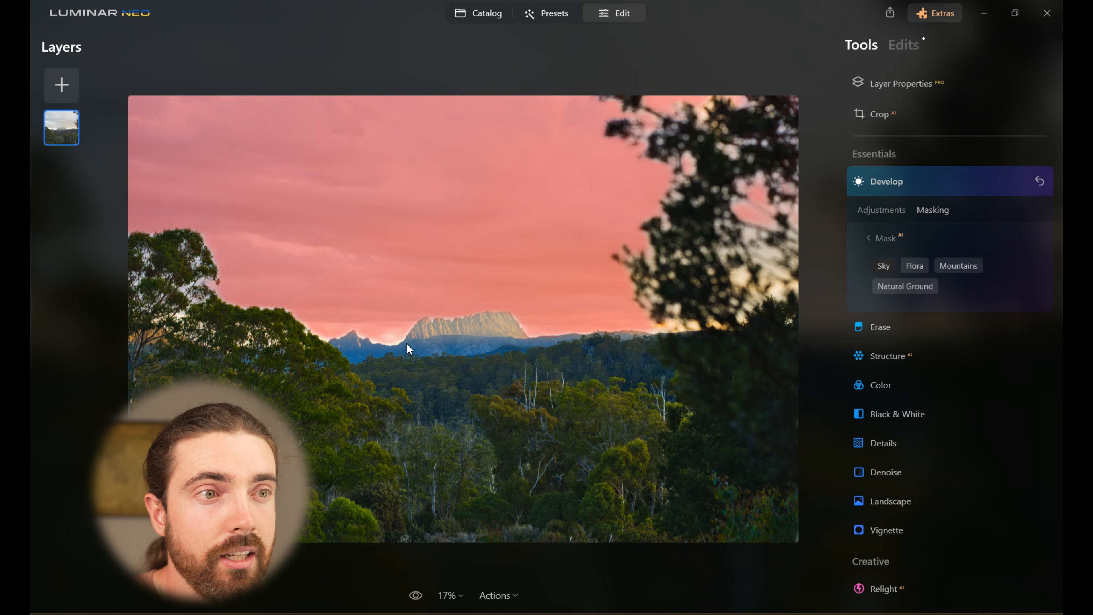
click(870, 240)
click(882, 238)
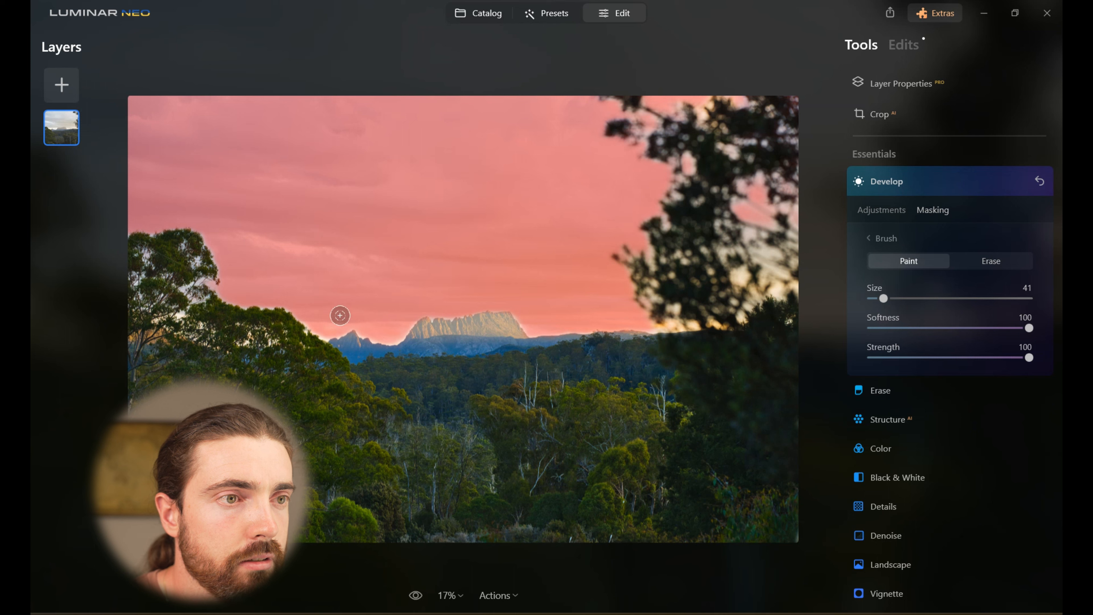
mouse_move(328, 318)
mouse_down()
mouse_move(316, 323)
mouse_move(323, 316)
mouse_up()
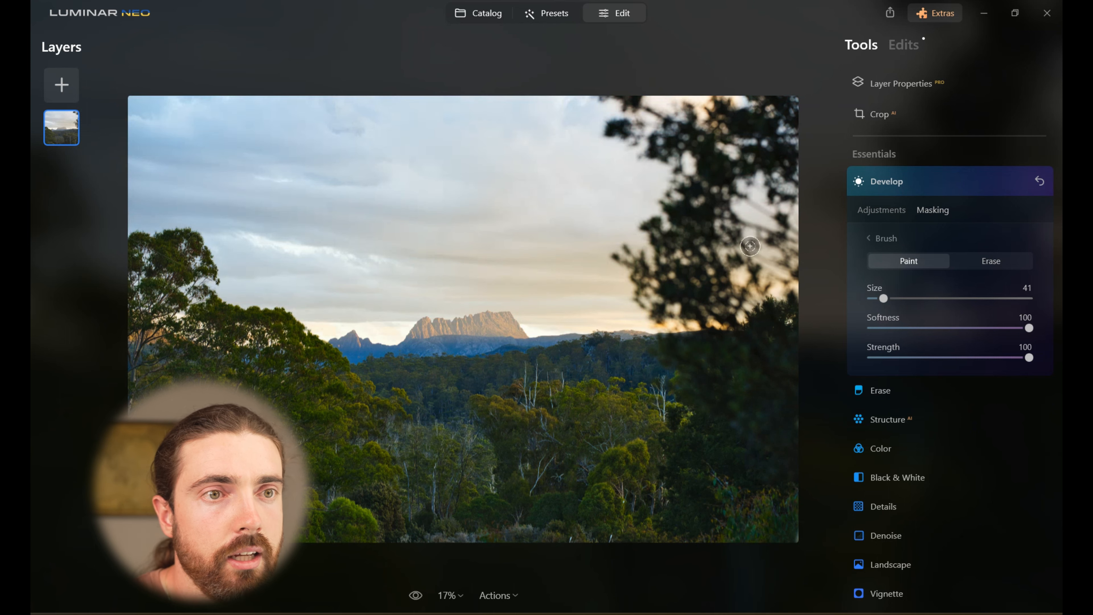
Step: Set the sky's Exposure to 0.14, Smart Contrast to 14, Highlights to -35, Shadows to 23 and Blacks to -18
click(882, 215)
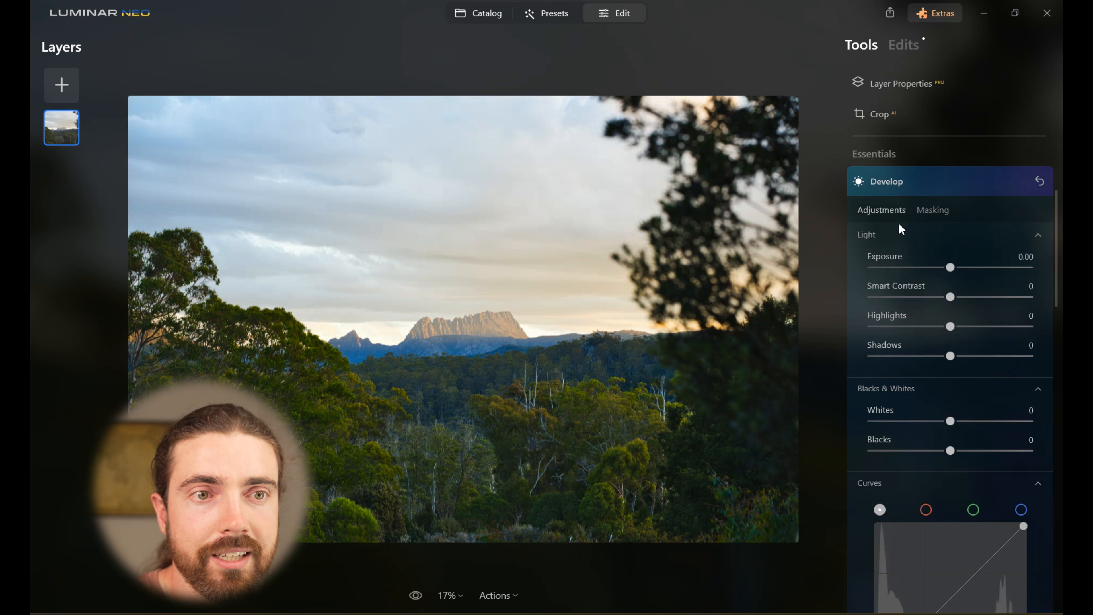
drag(951, 326, 968, 358)
drag(950, 267, 953, 275)
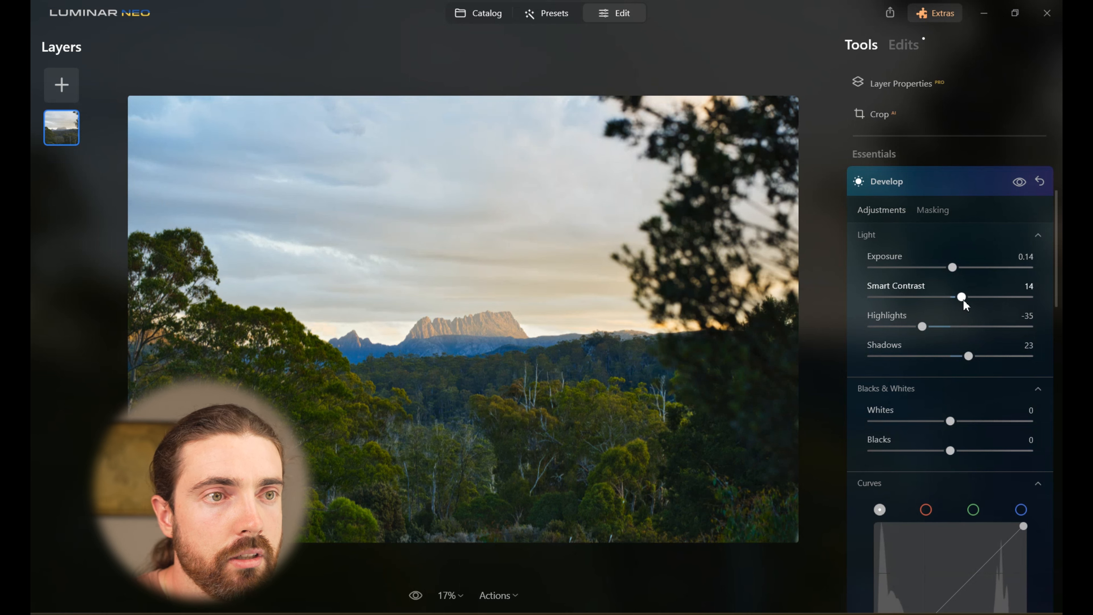
drag(946, 454, 925, 479)
Step: Shape the sky's tone curve into a gentle S, and set Saturation to 25 and Vibrance to 39
scroll(927, 496, down, 3)
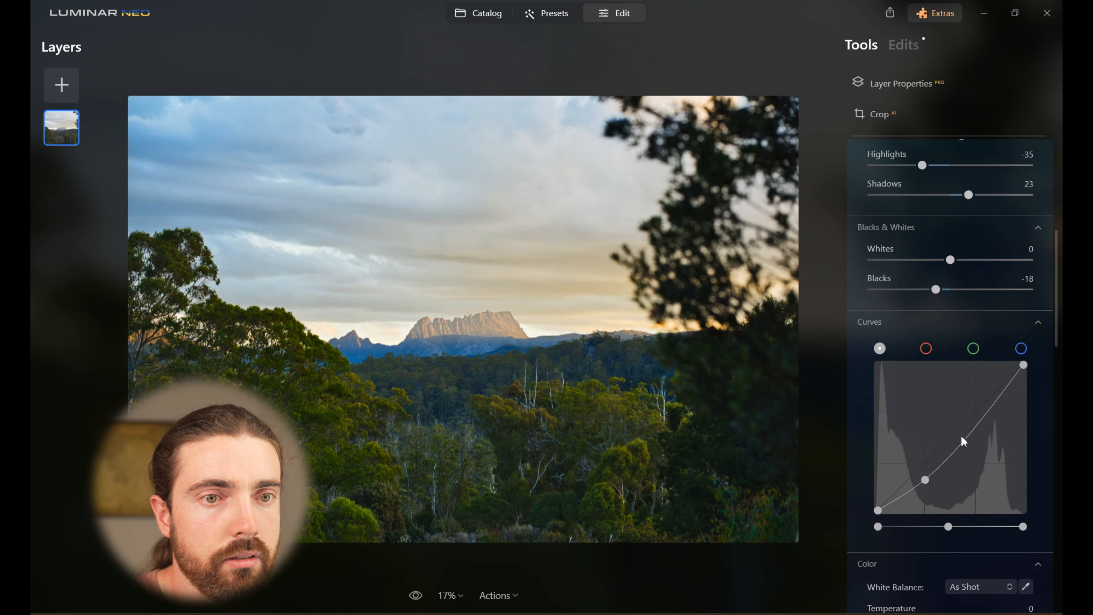
drag(976, 423, 974, 415)
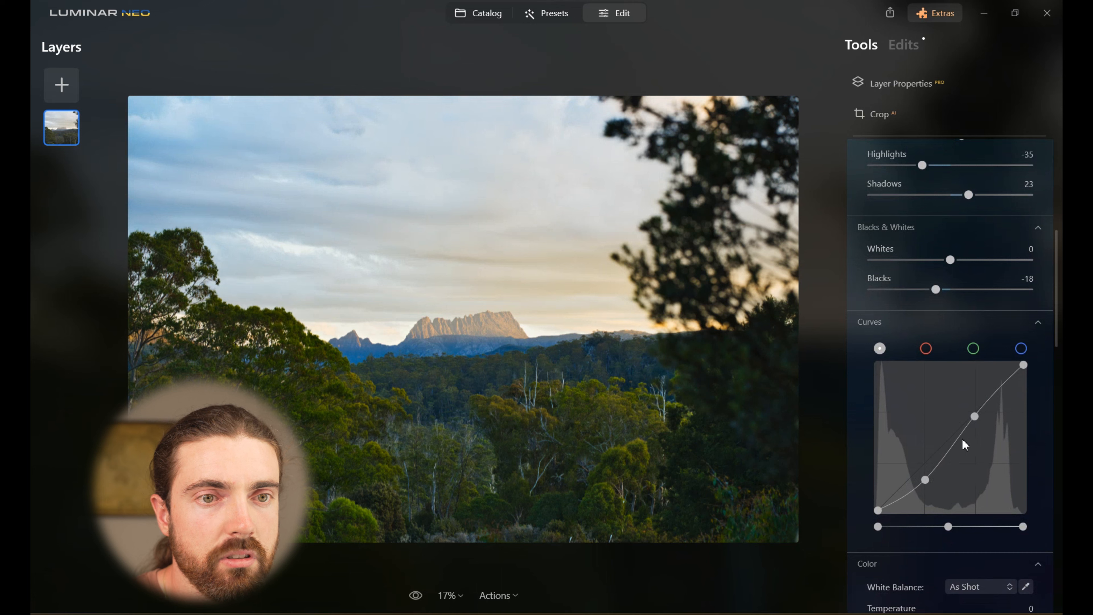
scroll(956, 453, down, 4)
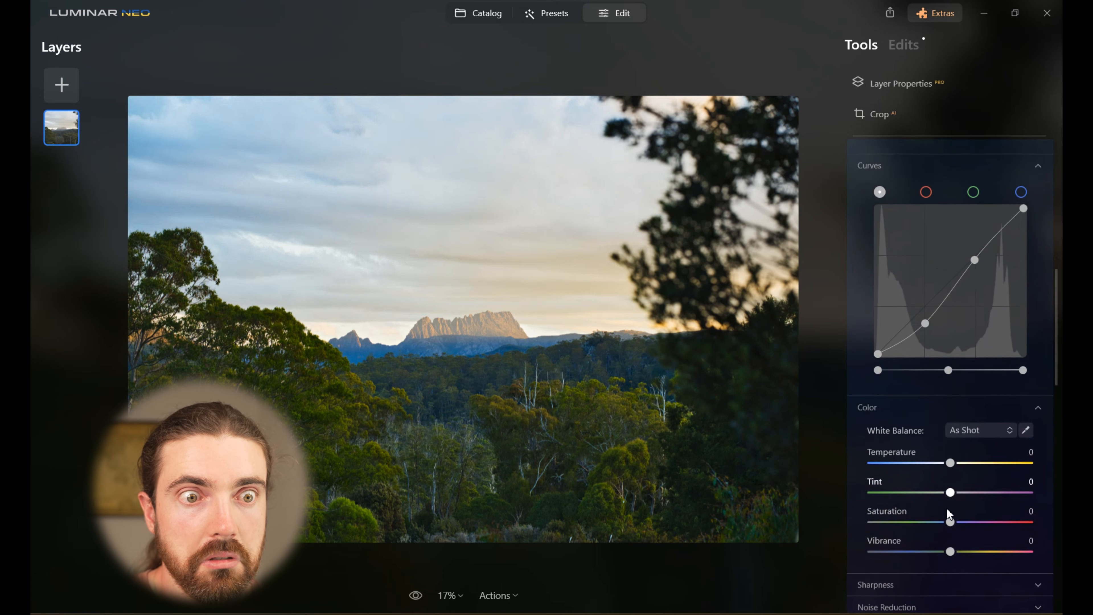
drag(951, 550, 968, 520)
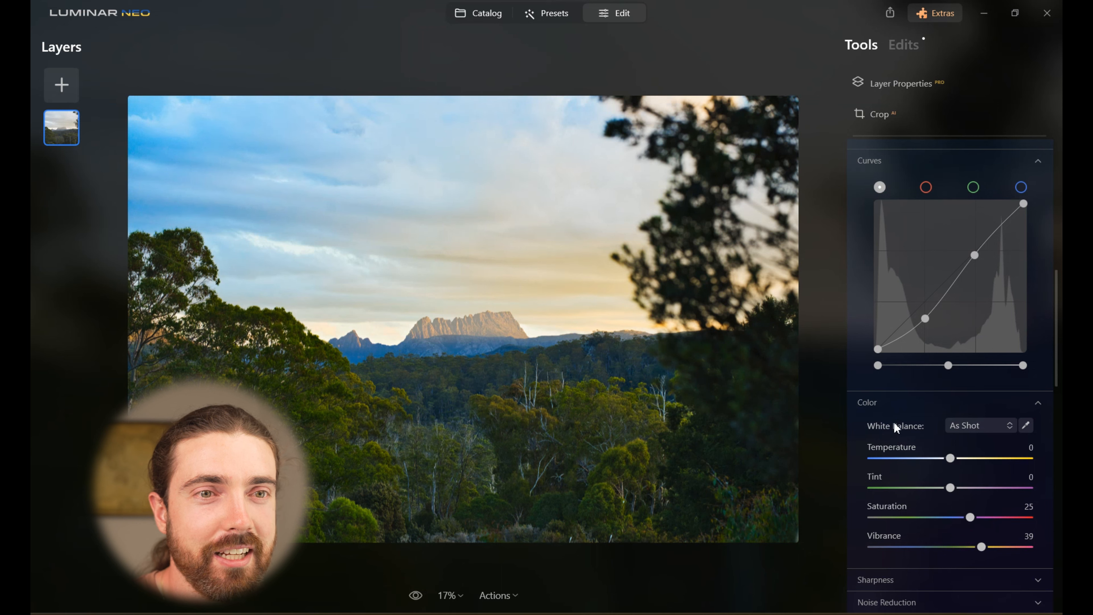
Step: Compare the photo with and without the sky's Develop adjustments and close that adjustment
scroll(894, 421, up, 10)
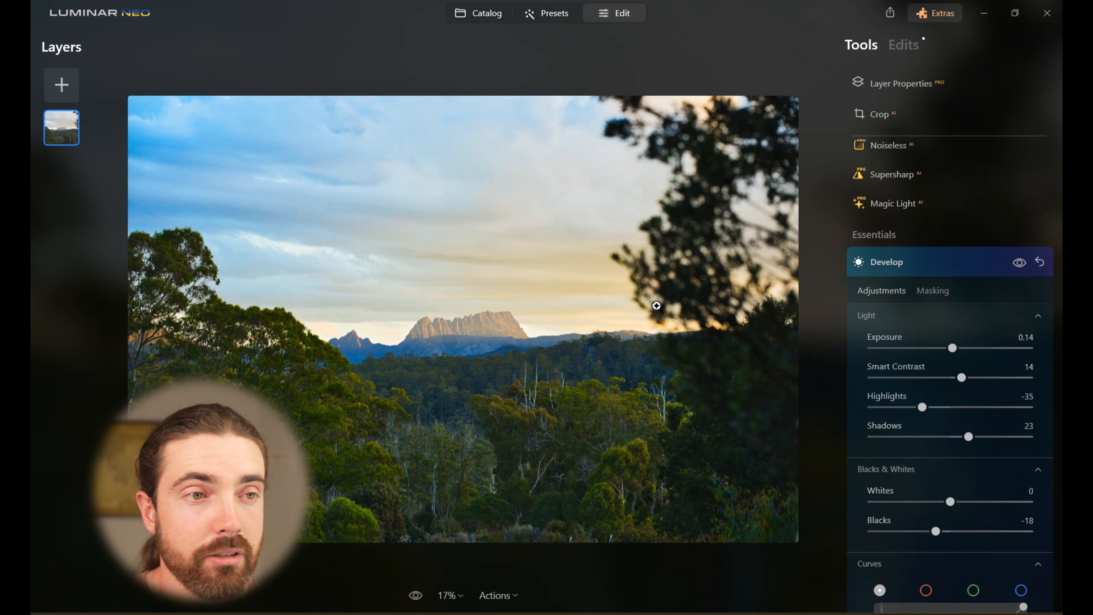
click(1019, 262)
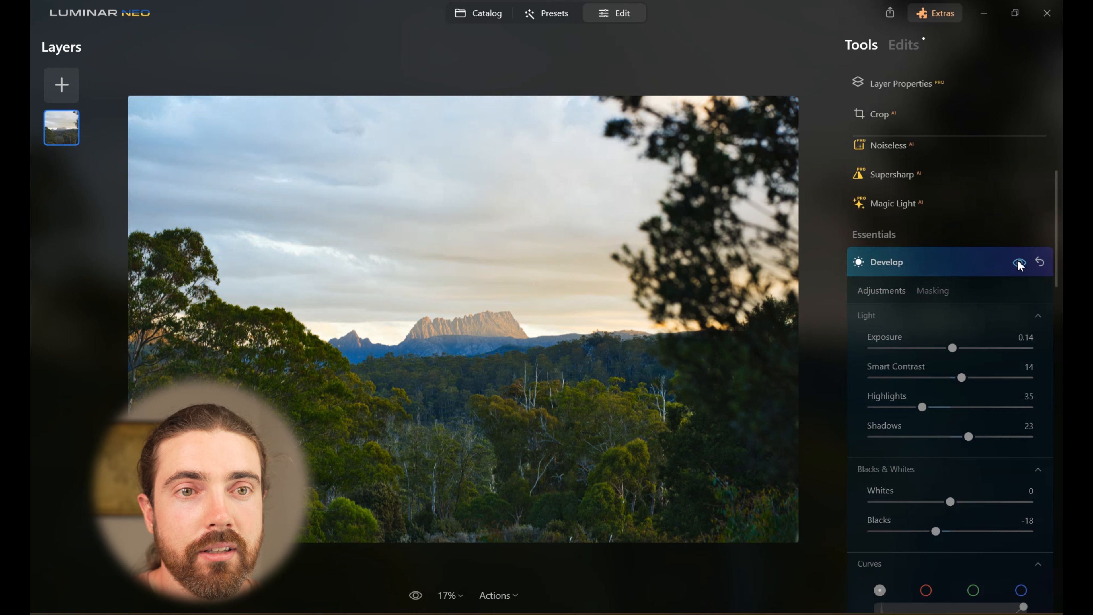
click(1020, 263)
click(1020, 263)
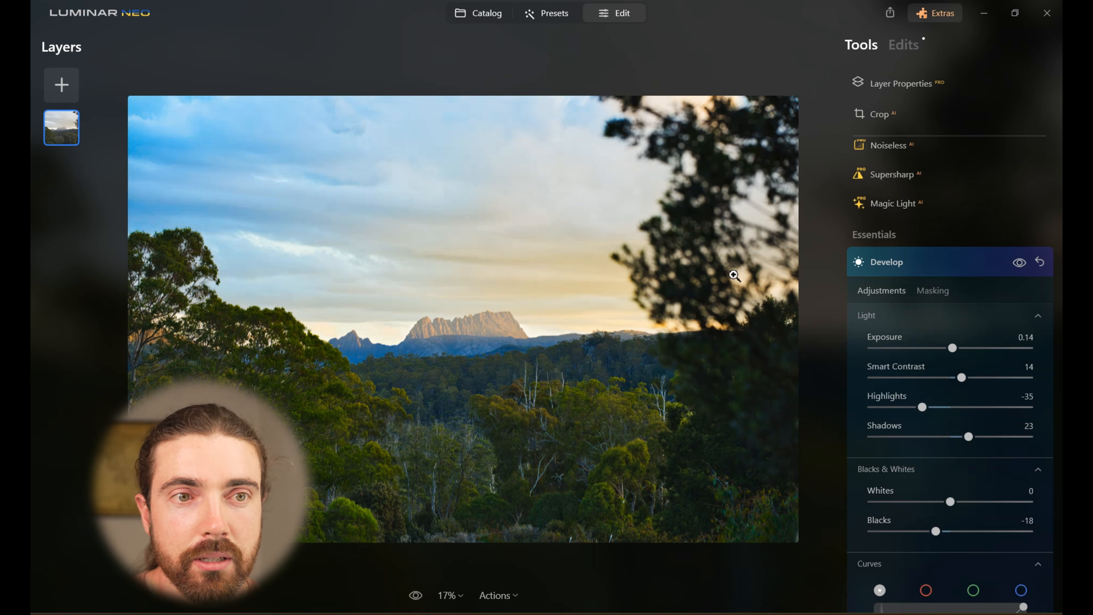
click(950, 262)
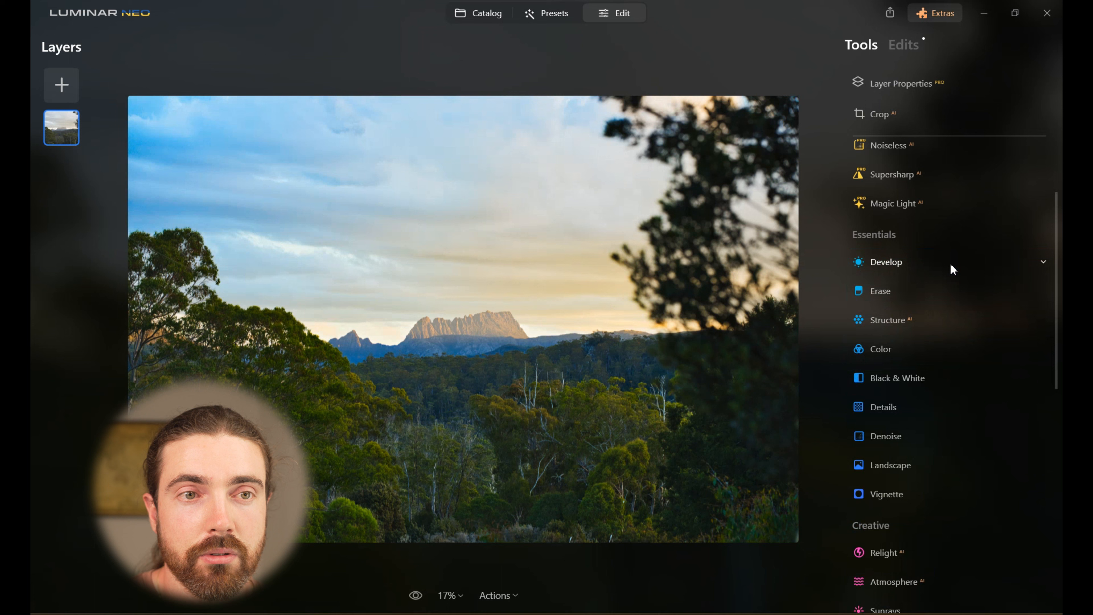
Step: Start another Develop adjustment with its own mask for the mountain peak
click(884, 266)
click(932, 209)
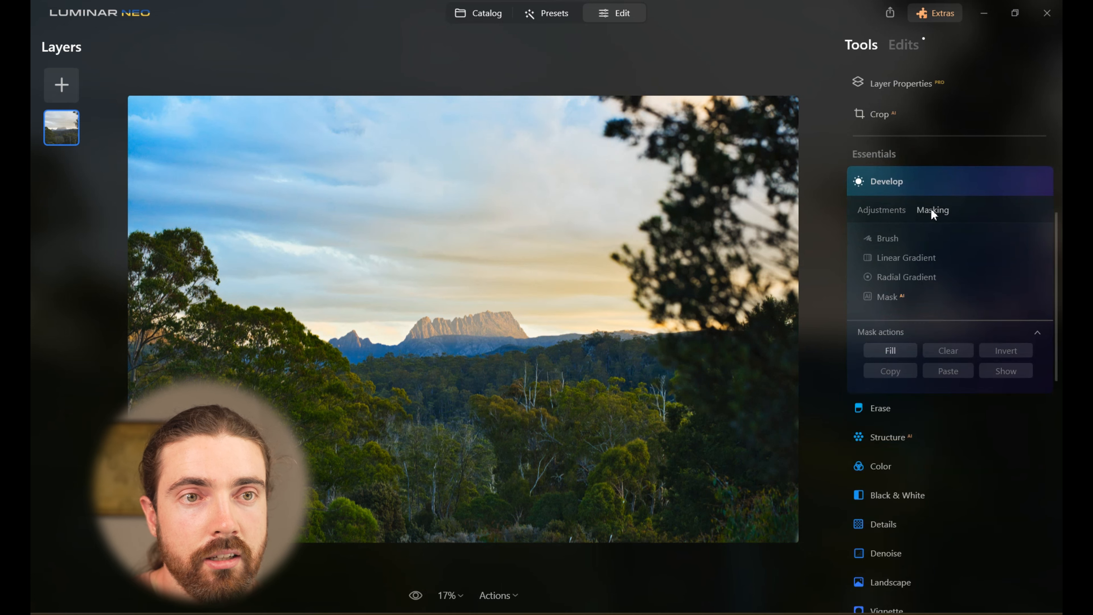
click(890, 297)
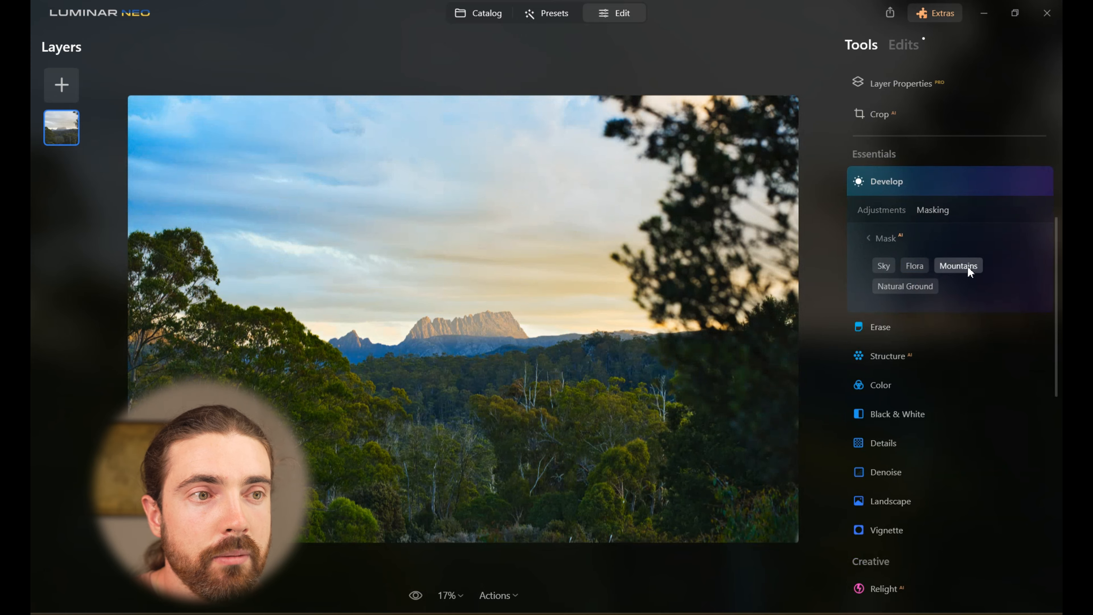
double_click(470, 326)
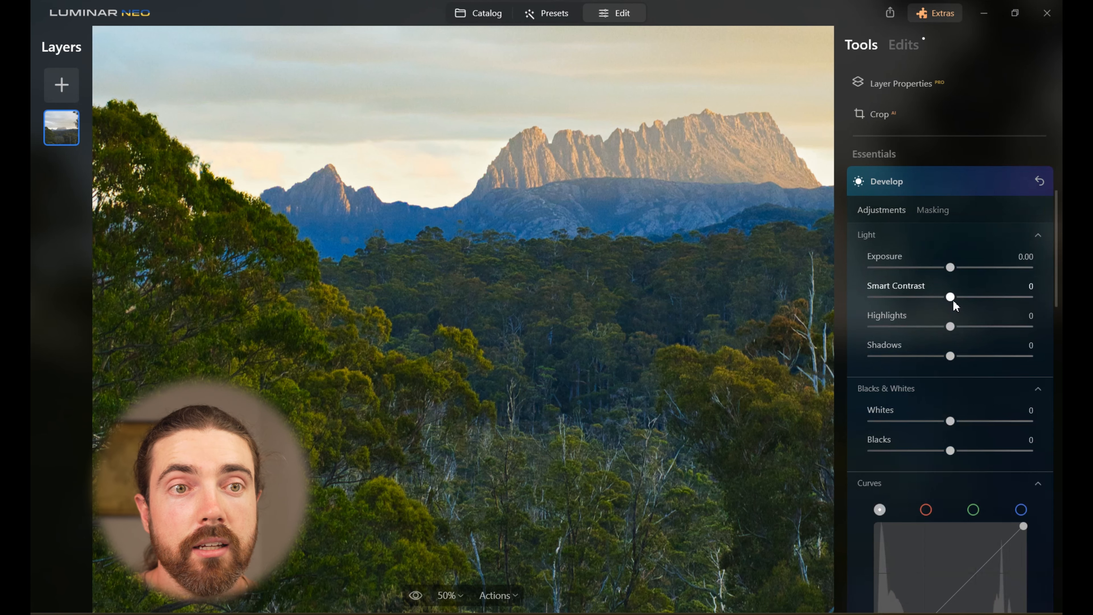
Step: Test the mountain mask by lowering Smart Contrast to -100, and reset the value to 0
drag(951, 299, 791, 309)
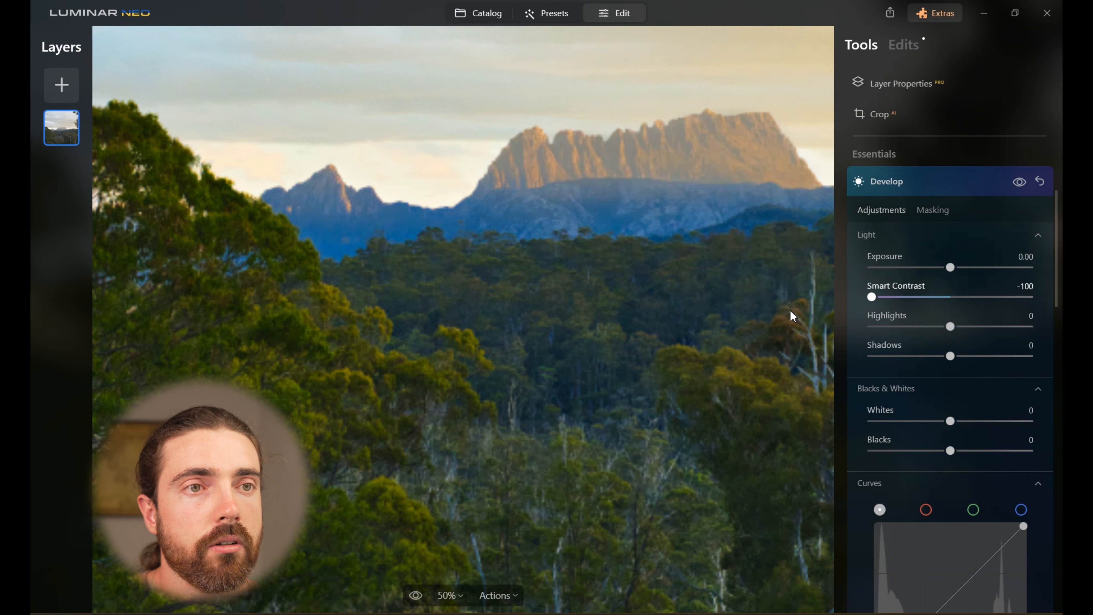
drag(934, 311, 966, 297)
double_click(968, 296)
click(969, 297)
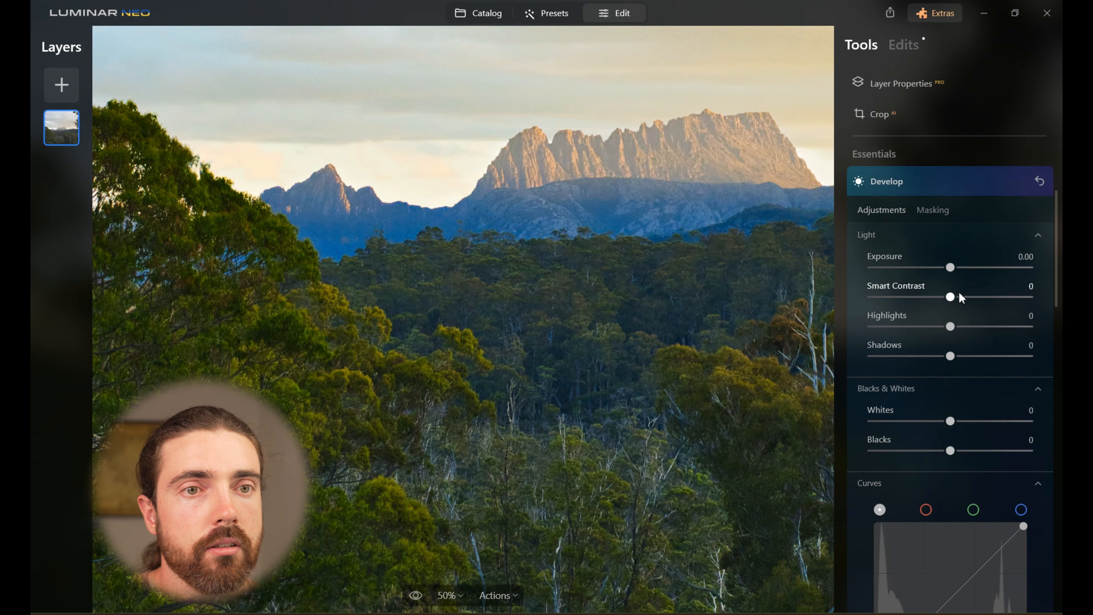
Step: Paint the Develop mask over the sunlit mountain ridge with a brush of size 41, softness 100 and strength 100
click(933, 210)
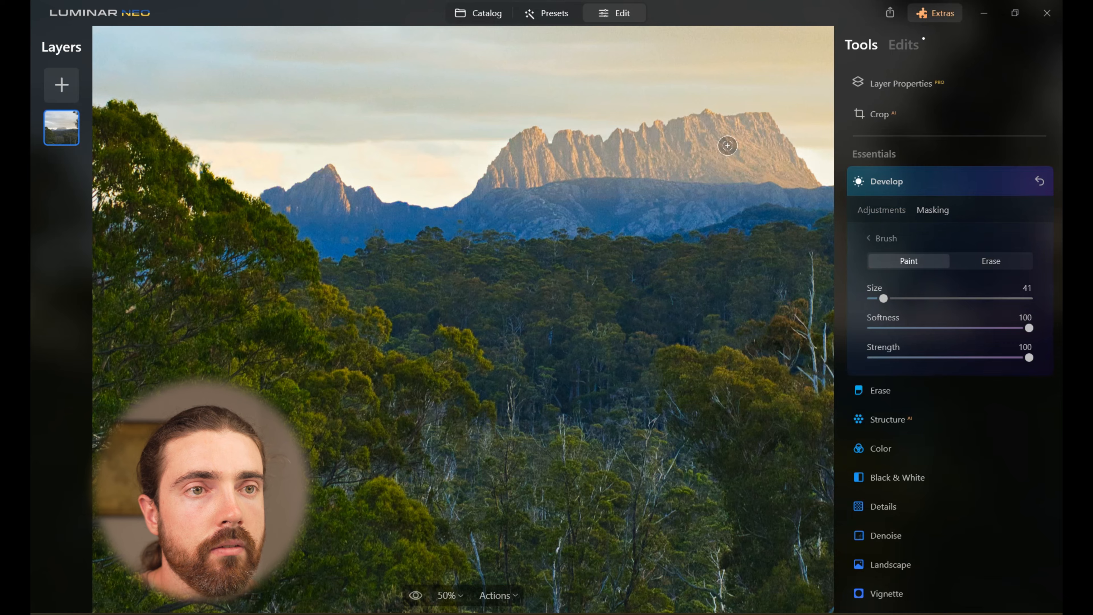
mouse_move(727, 137)
mouse_down()
mouse_move(678, 128)
mouse_move(609, 145)
mouse_up()
mouse_move(771, 134)
mouse_down()
mouse_move(753, 124)
mouse_move(786, 161)
mouse_up()
Step: Set the mountain's Smart Contrast to 30, Shadows to -24 and Blacks to -16
click(882, 210)
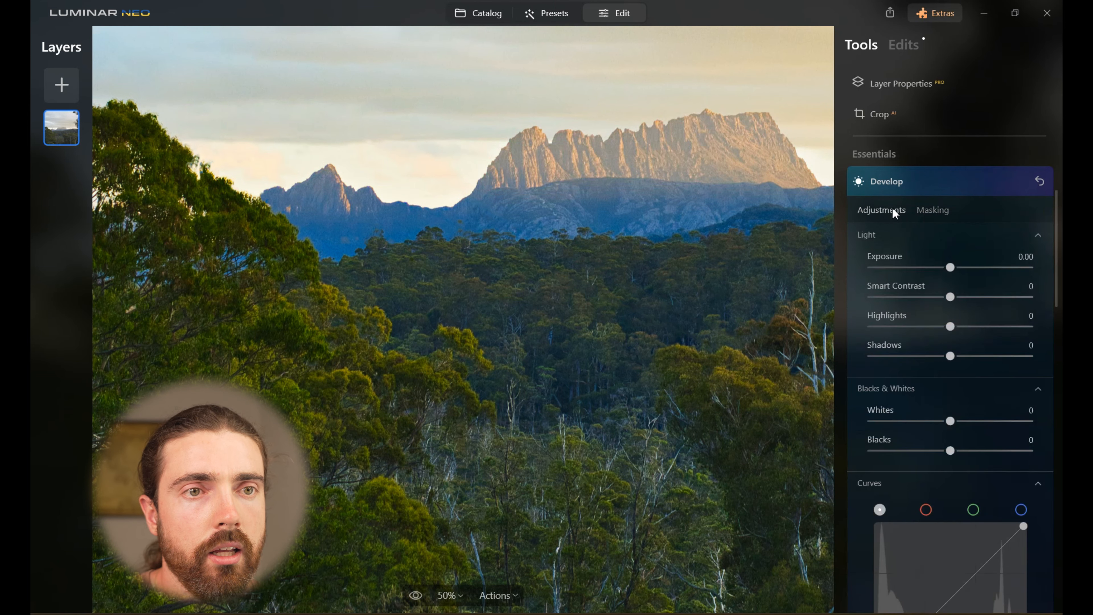
drag(952, 297, 964, 296)
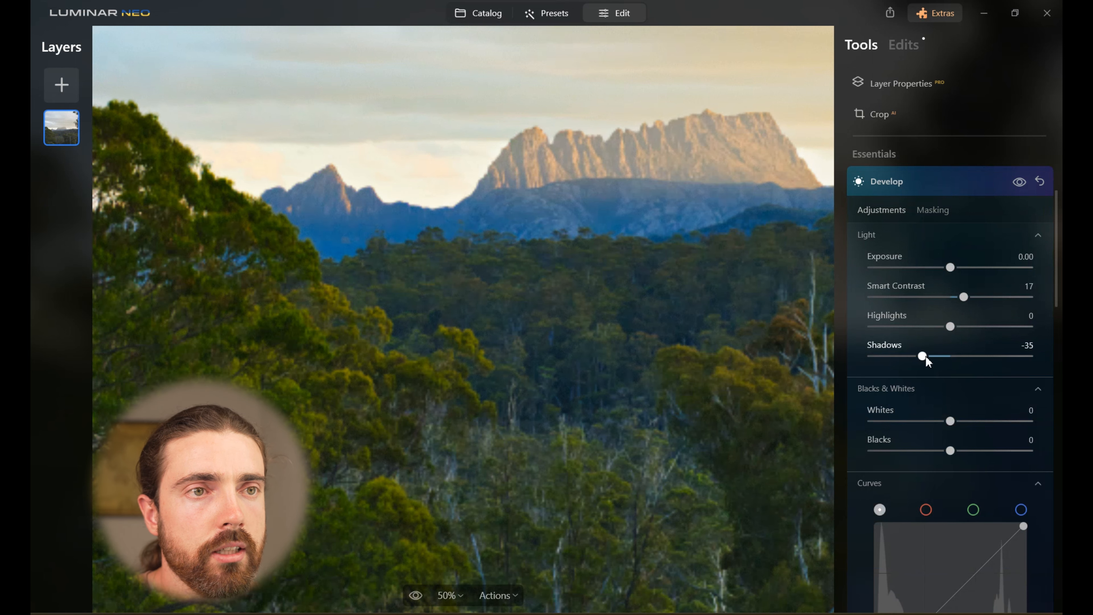
drag(922, 357, 931, 357)
drag(964, 297, 977, 298)
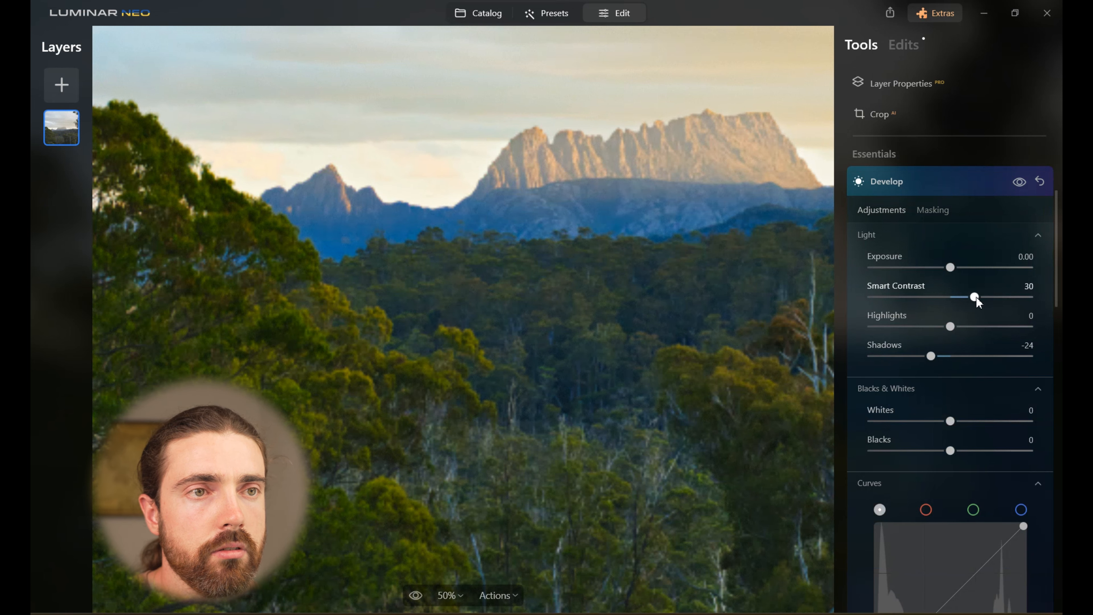
drag(950, 450, 939, 451)
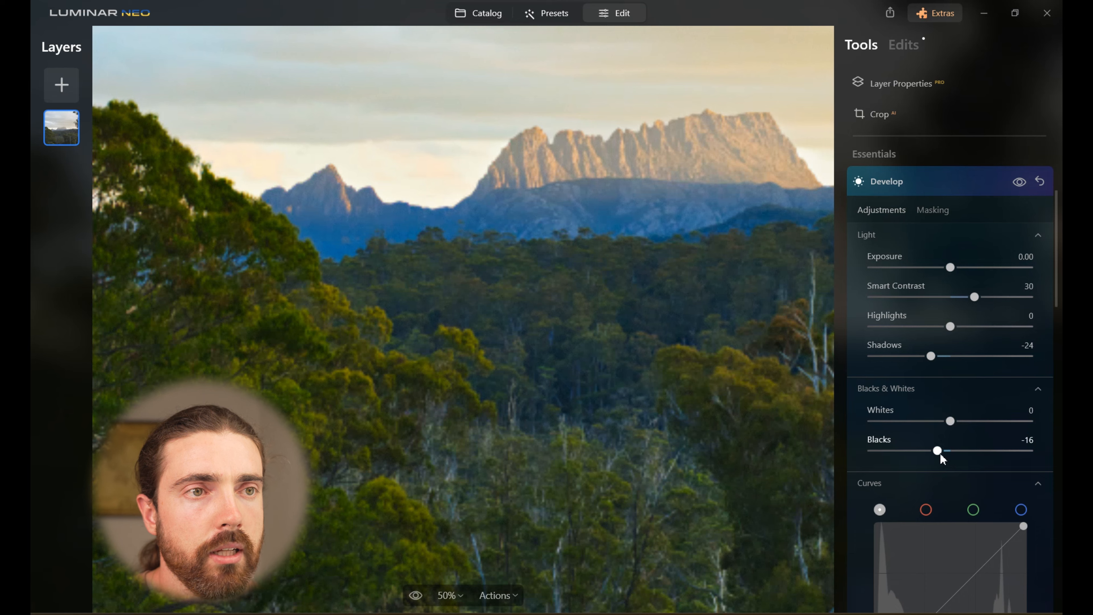
Step: Set the mountain's Sharpen to 22, Vibrance to 38 and Saturation to 12
scroll(936, 516, down, 2)
drag(935, 536, 932, 537)
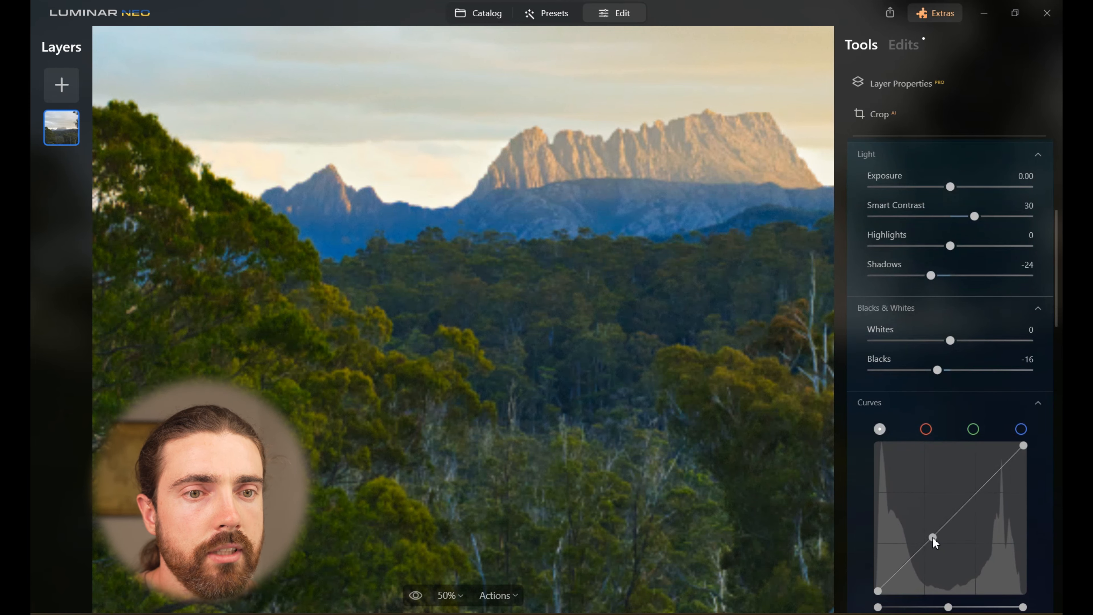
scroll(933, 538, down, 5)
click(956, 418)
drag(873, 451, 907, 451)
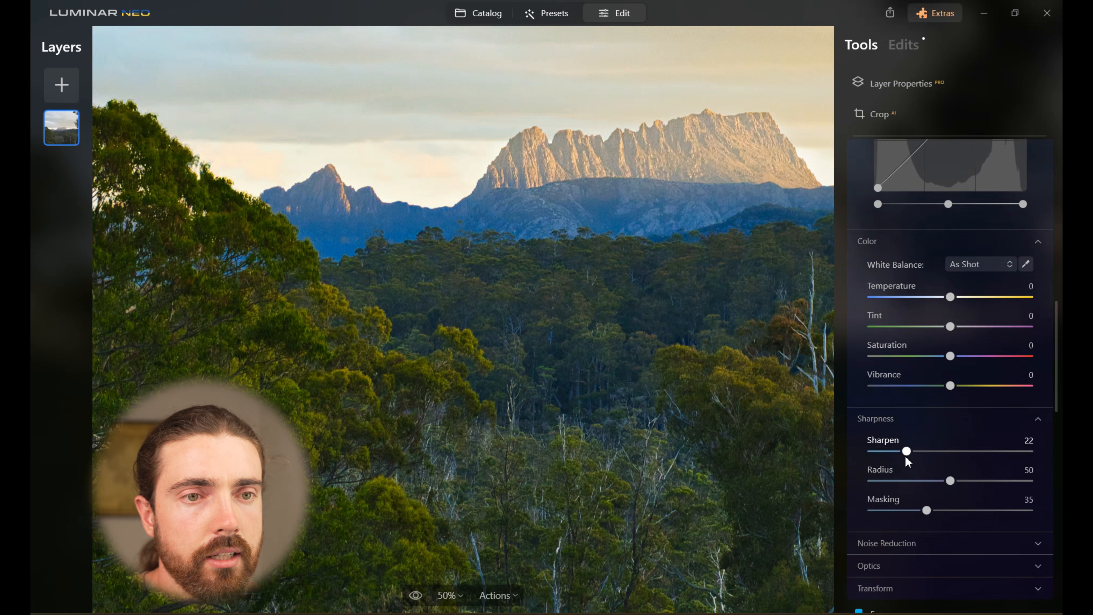
drag(950, 386, 961, 362)
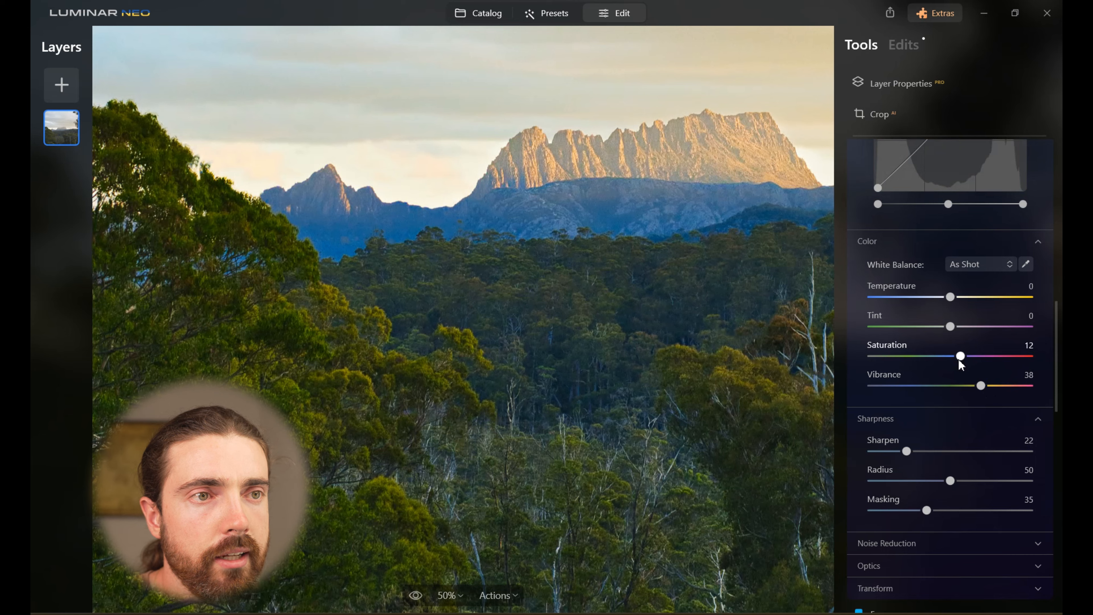
Step: Close the mountain's Develop adjustment and compare the whole edited photo with the original
scroll(960, 328, up, 10)
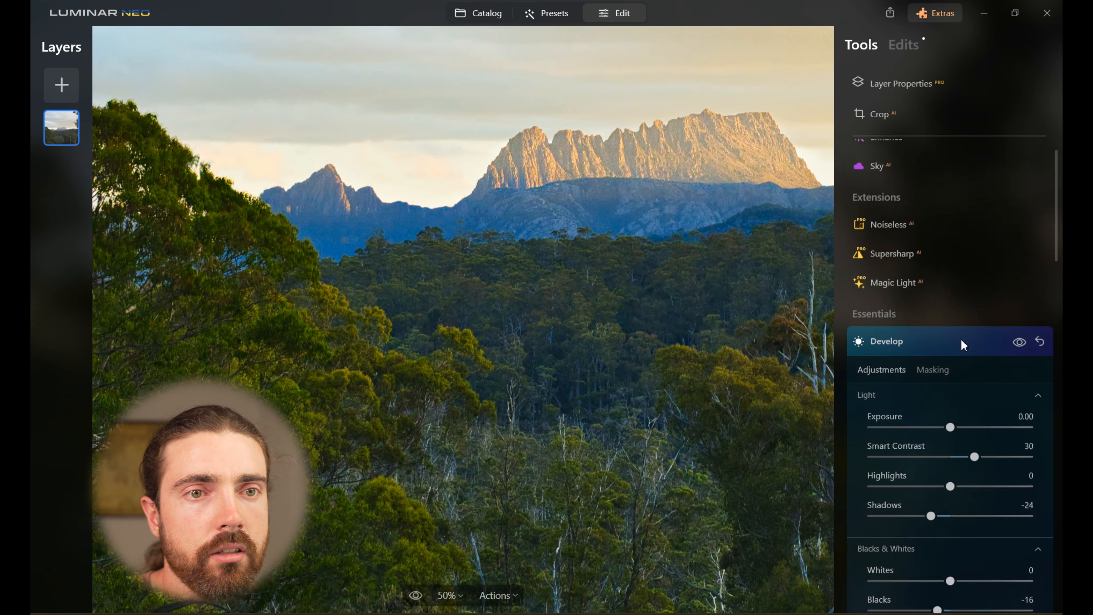
click(964, 343)
click(689, 233)
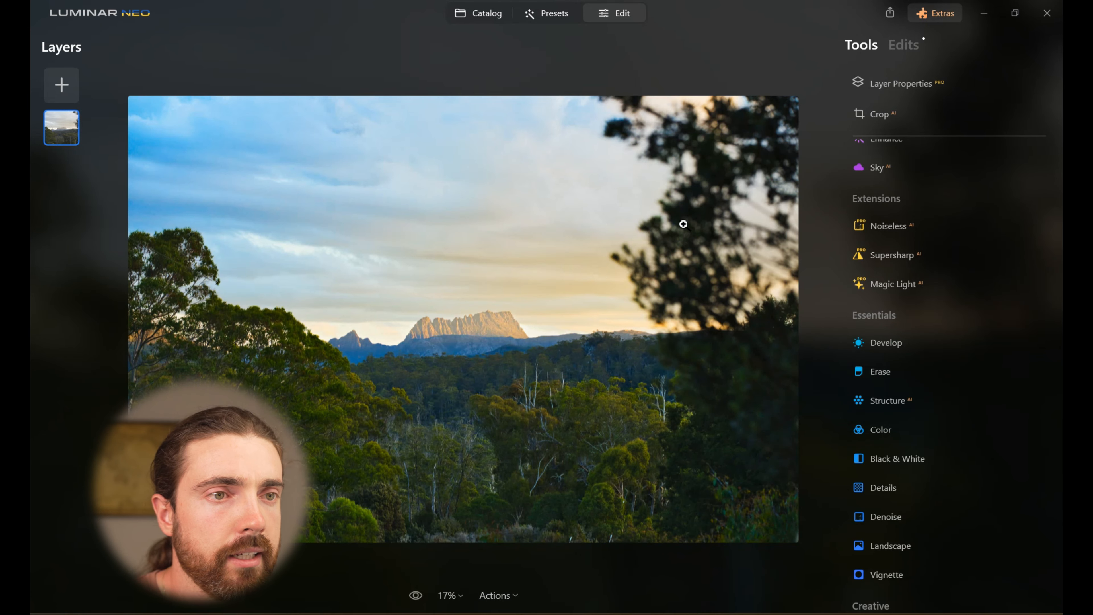
click(416, 596)
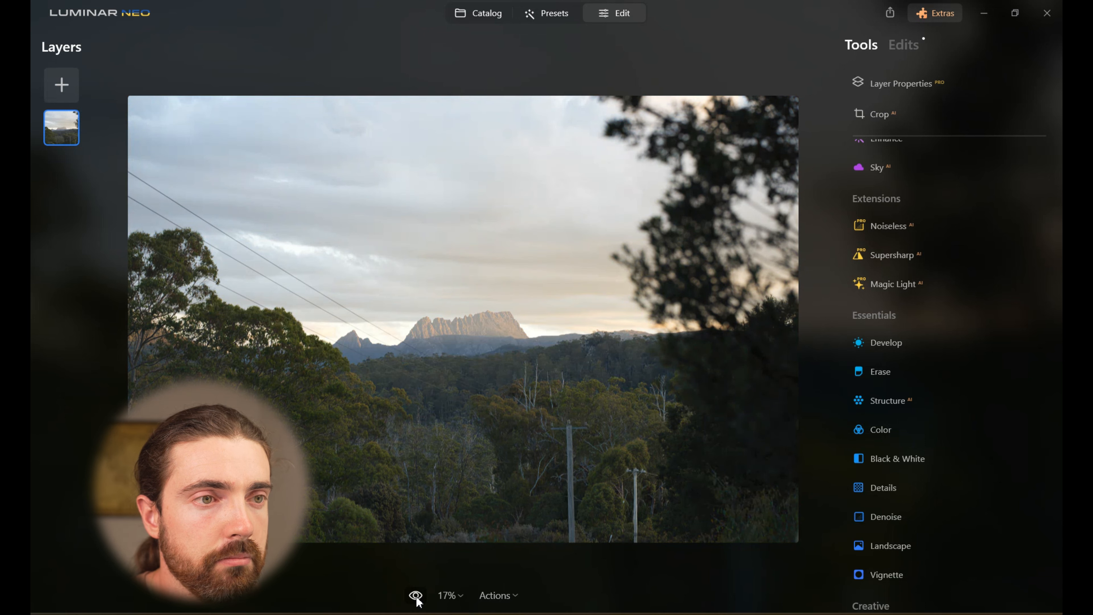
Step: Crop the landscape photo to a 16:10 ratio, trimming the edges and framing the mountain near the middle
click(416, 596)
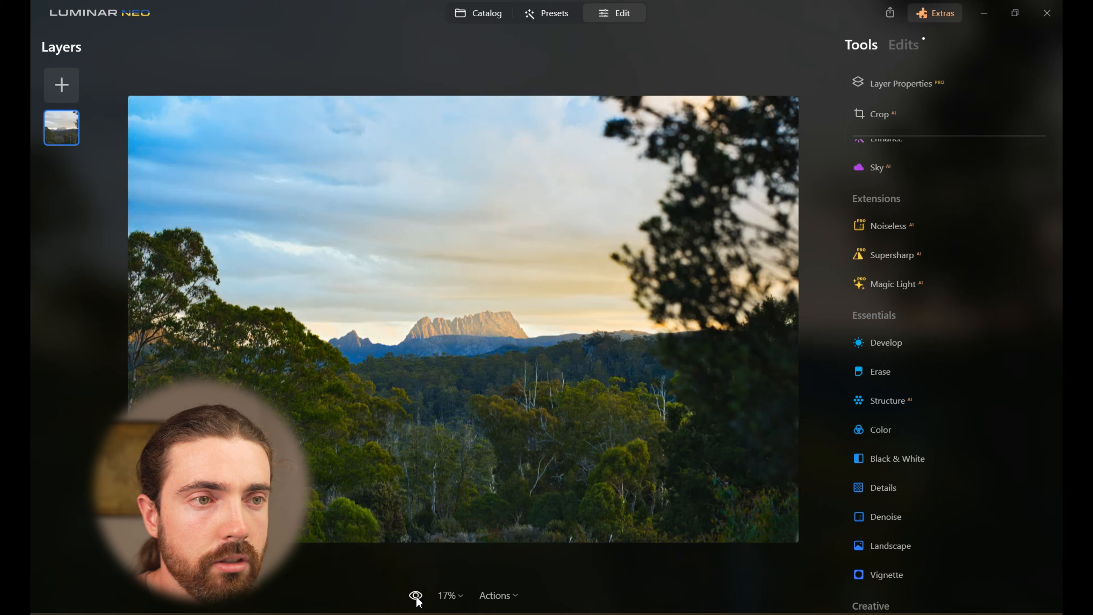
click(885, 113)
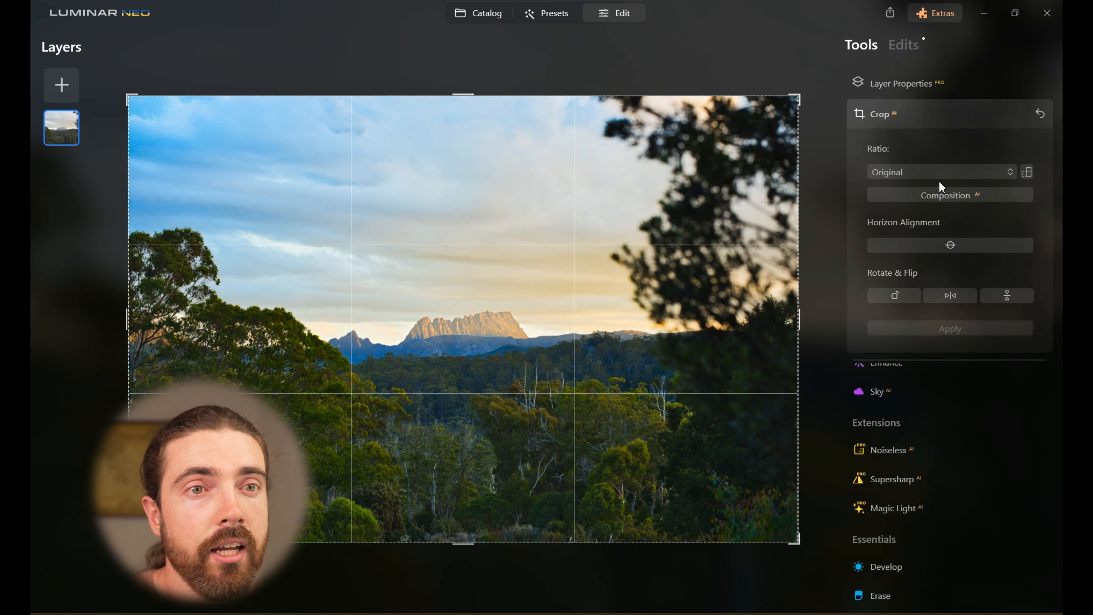
click(941, 171)
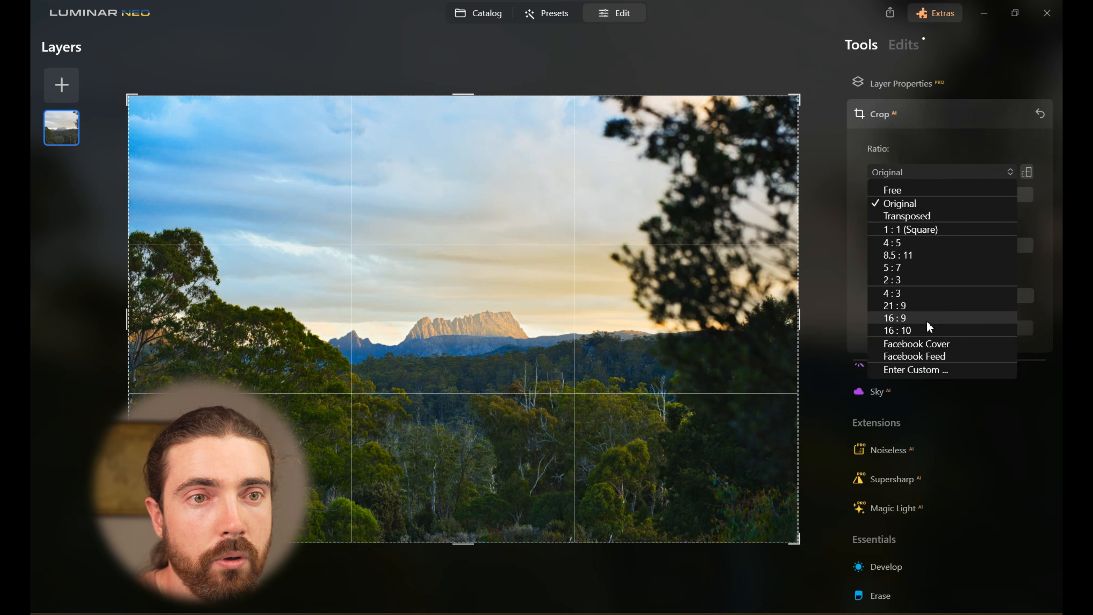
click(927, 331)
drag(463, 539, 465, 505)
drag(491, 381, 492, 342)
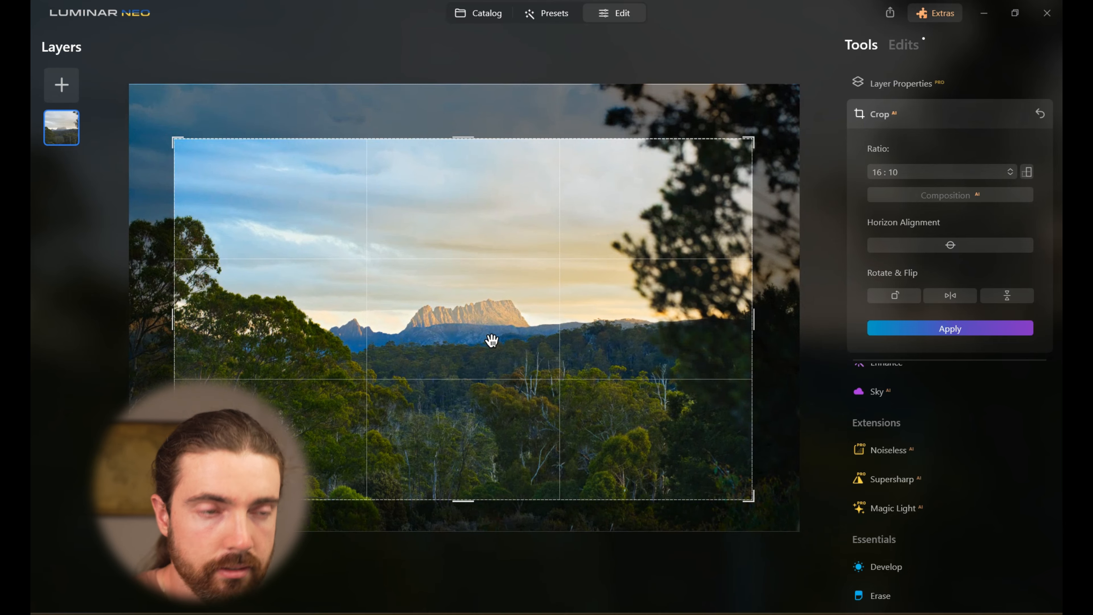
key(Return)
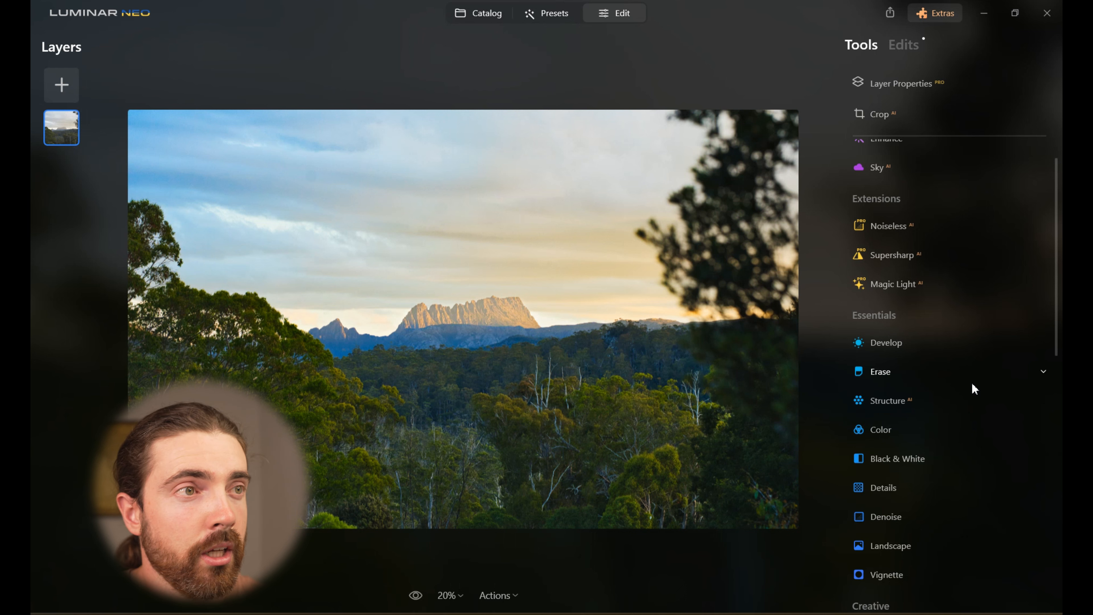
Step: Start a Sunrays effect with its sun center marker shown and set the Amount to 94
scroll(973, 384, down, 8)
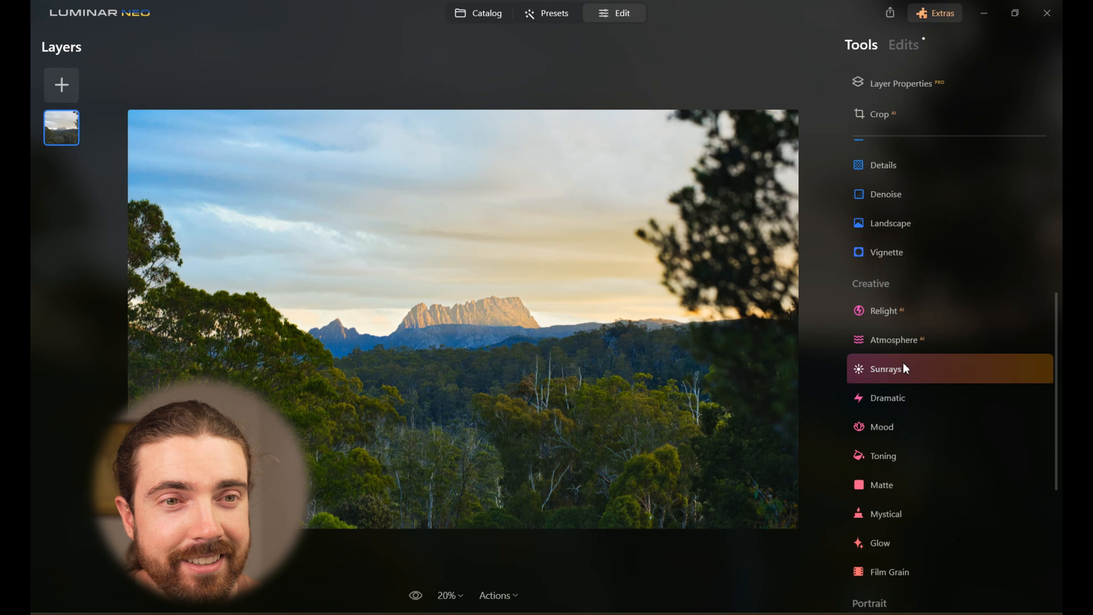
click(902, 363)
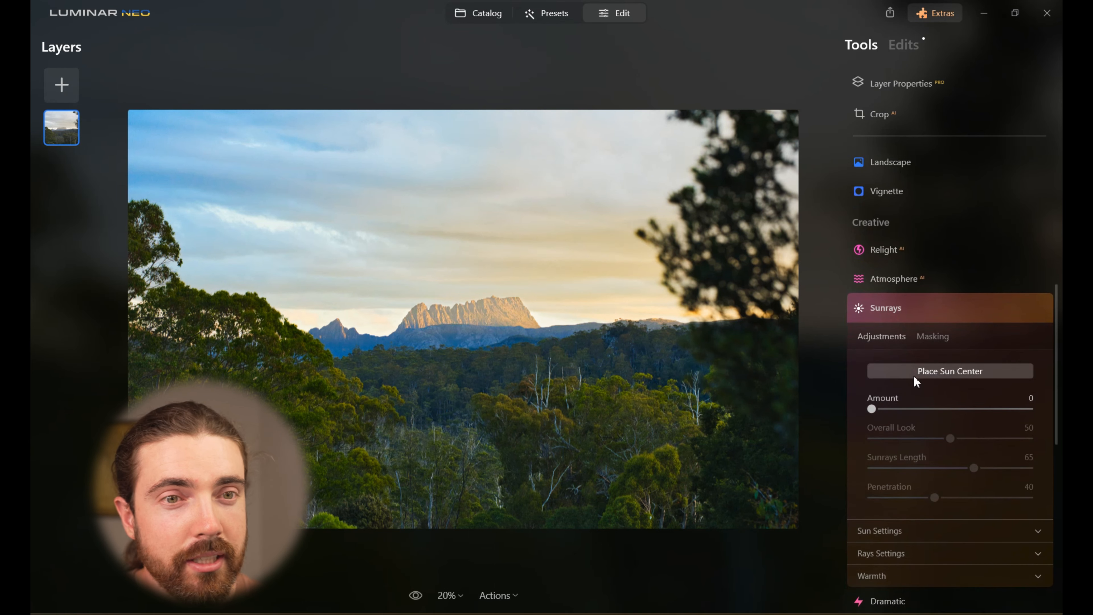
click(917, 379)
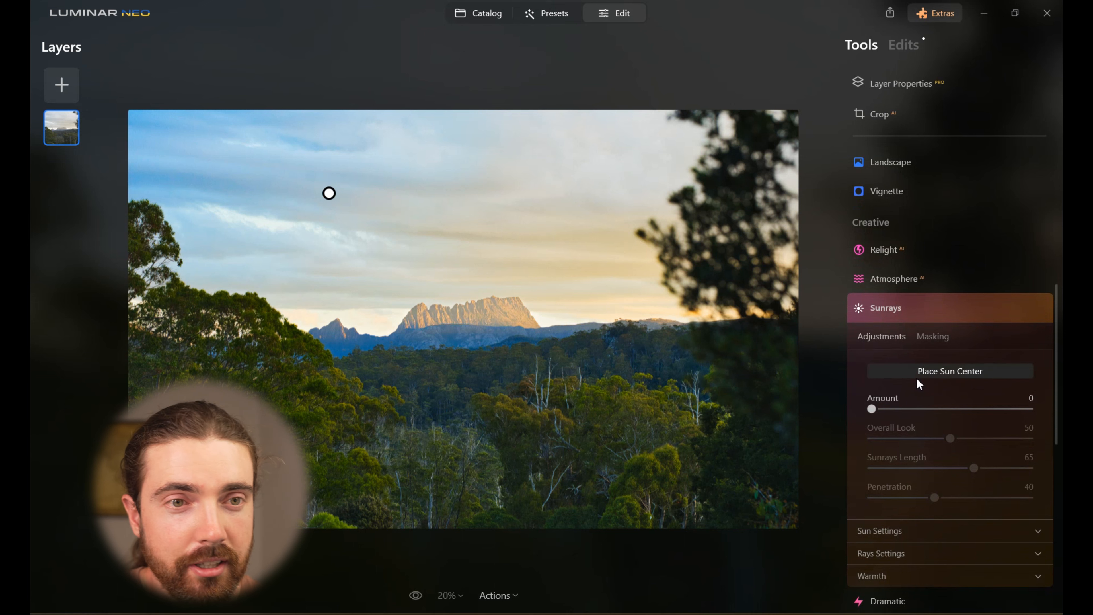
drag(872, 409, 1051, 425)
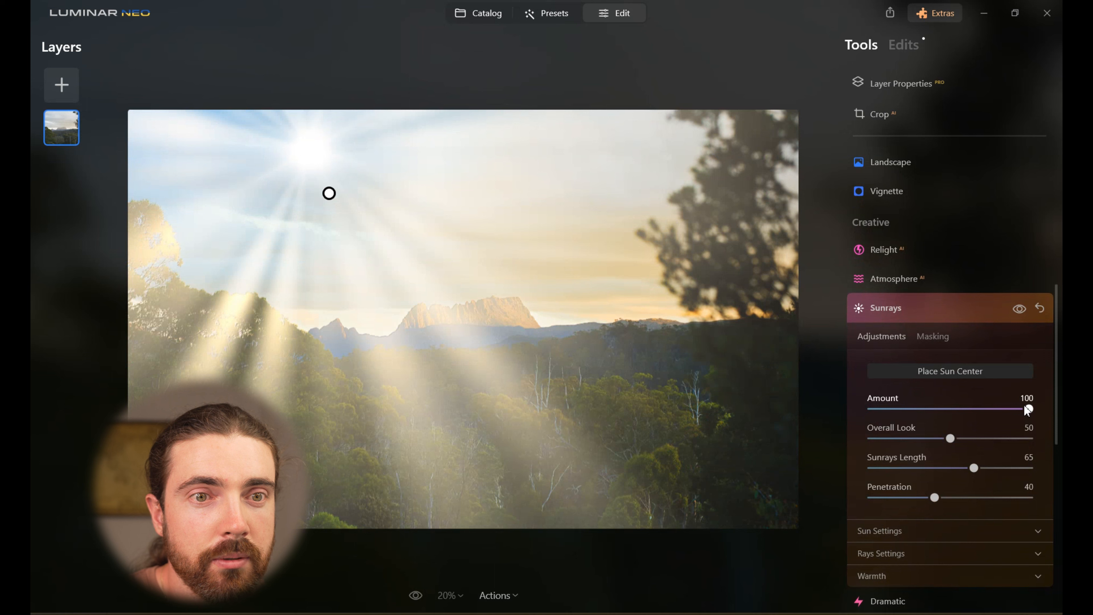
click(1018, 408)
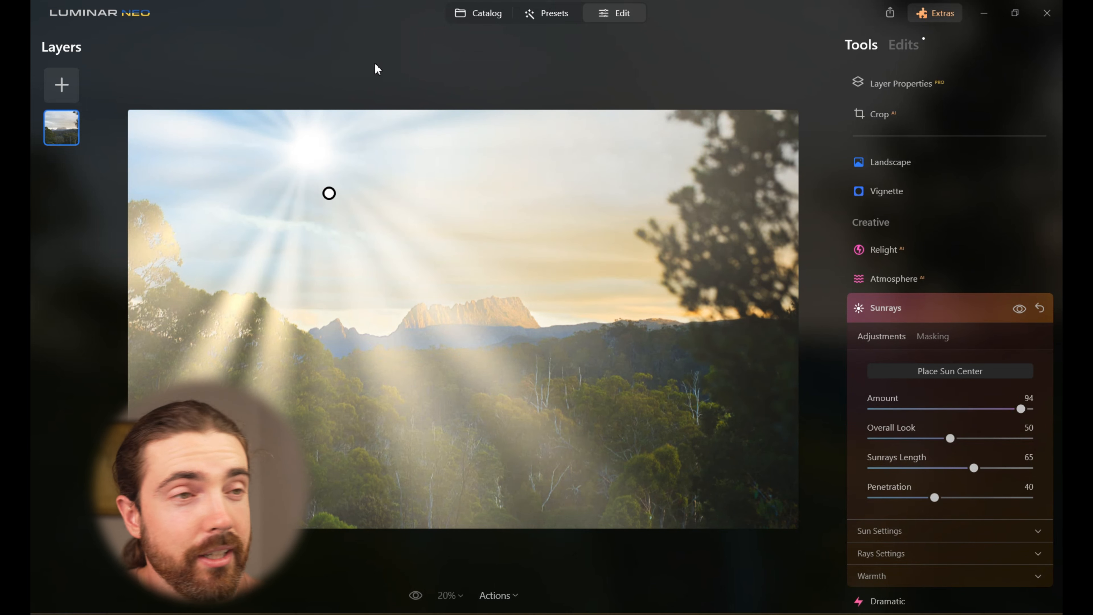
Step: Move the sun center from the open sky to the horizon behind the large dark tree
click(350, 210)
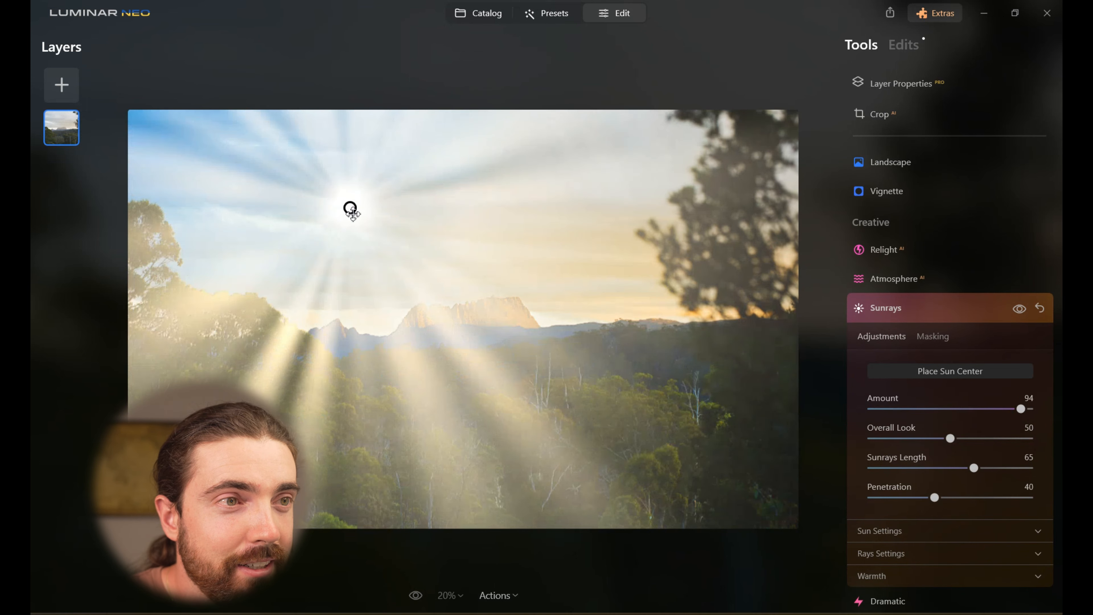
drag(439, 245, 604, 336)
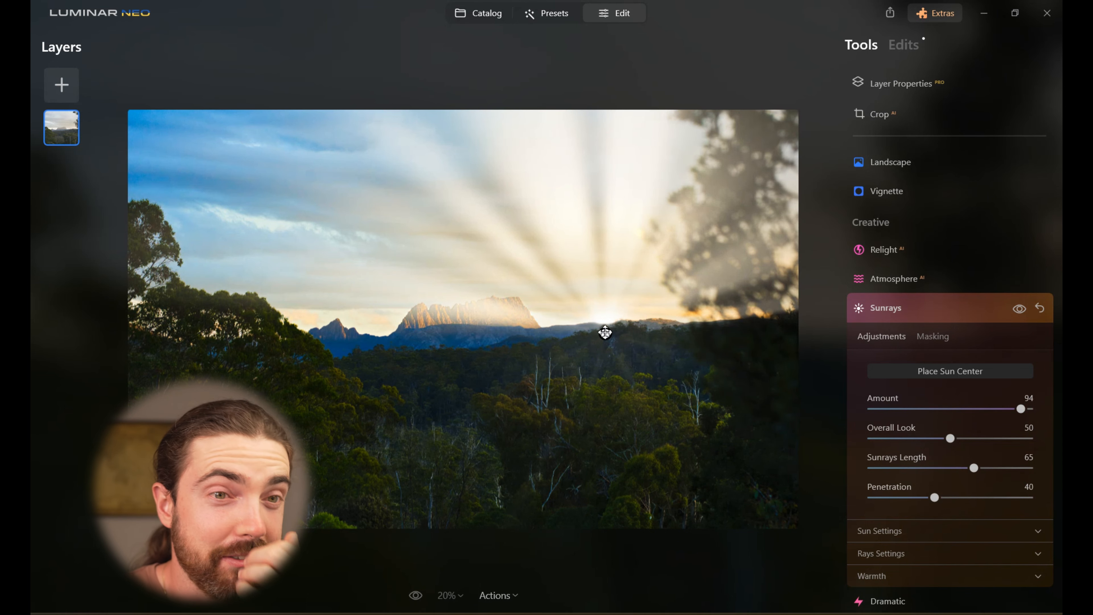
drag(607, 333, 728, 307)
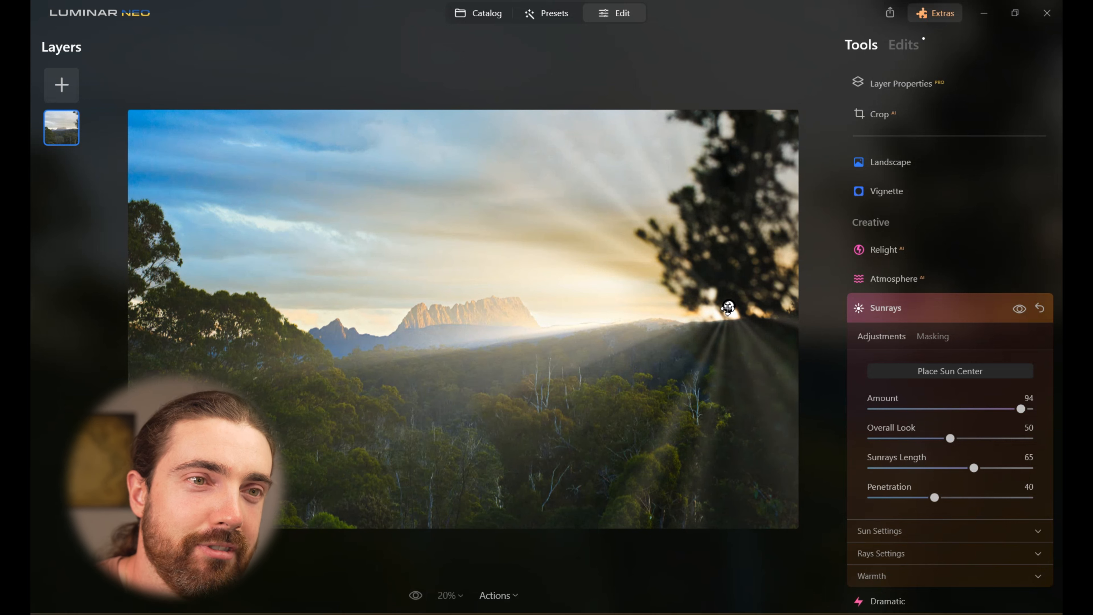
drag(728, 307, 750, 313)
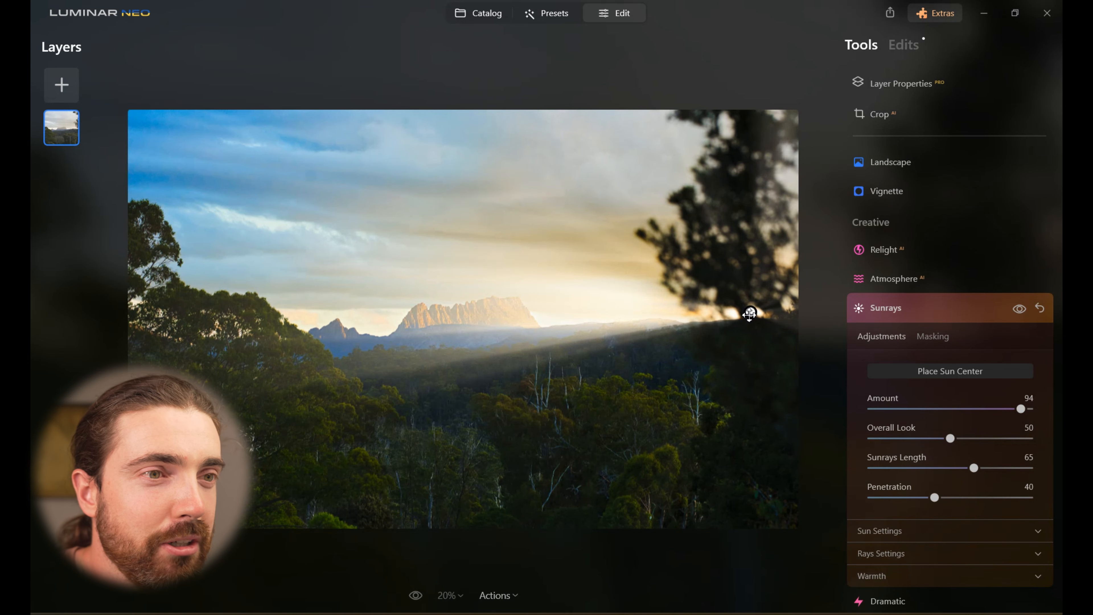
drag(749, 314, 750, 318)
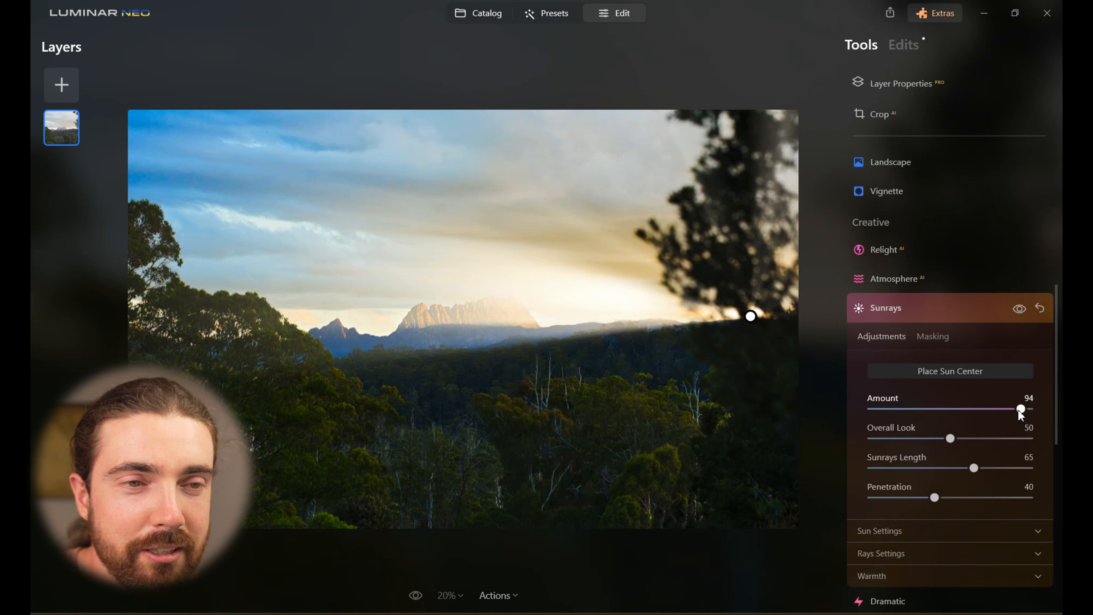
Step: Set the Sunrays Amount to 22, Penetration to 21 and Number of Sunrays to 47
drag(995, 415, 894, 426)
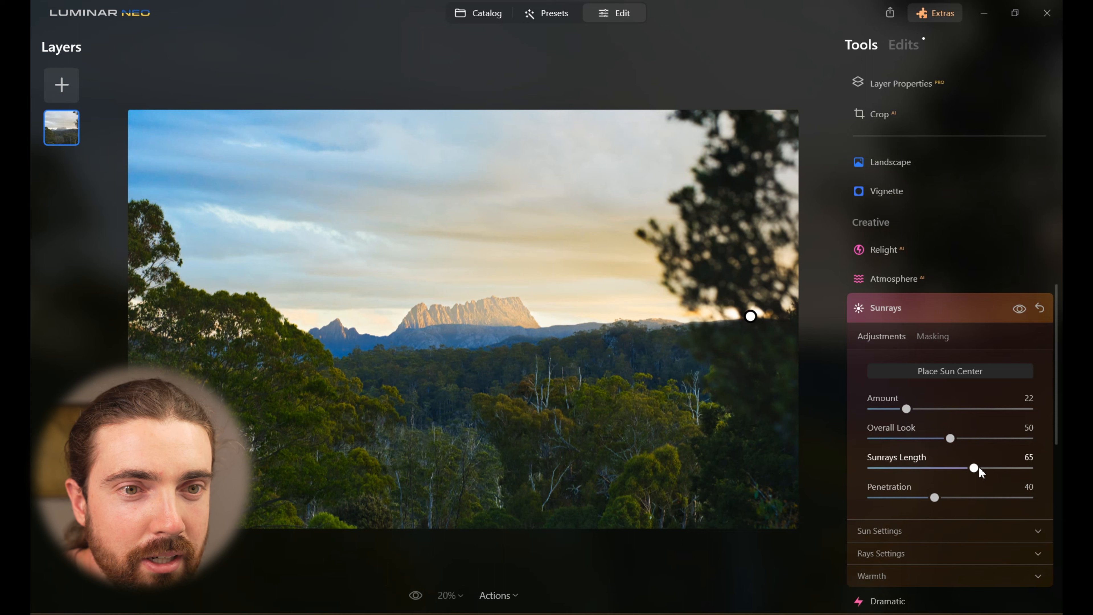
drag(933, 497, 917, 497)
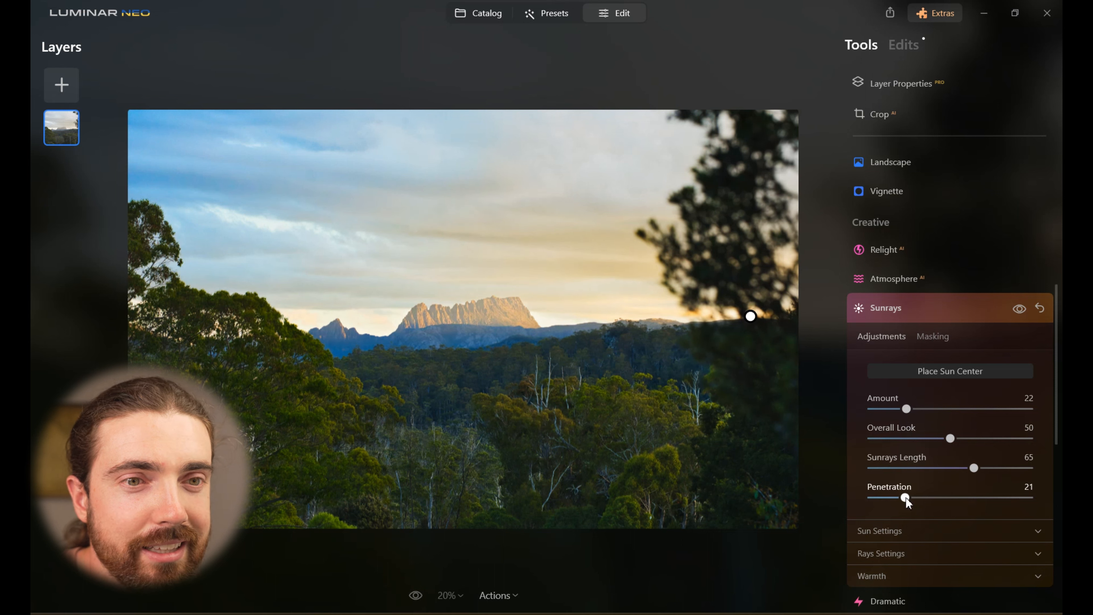
click(953, 546)
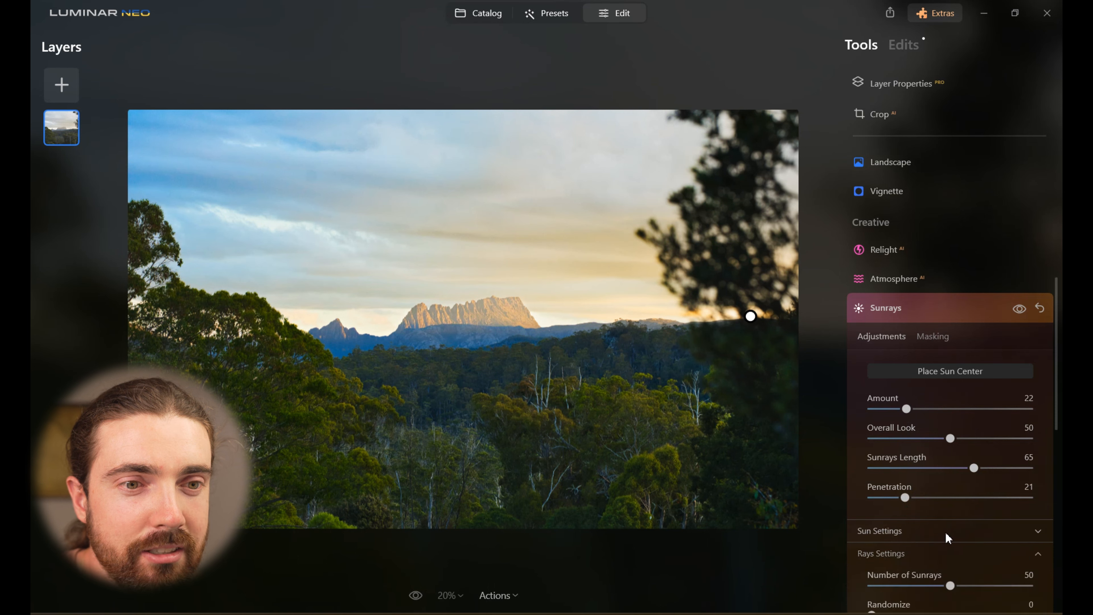
drag(950, 459, 947, 482)
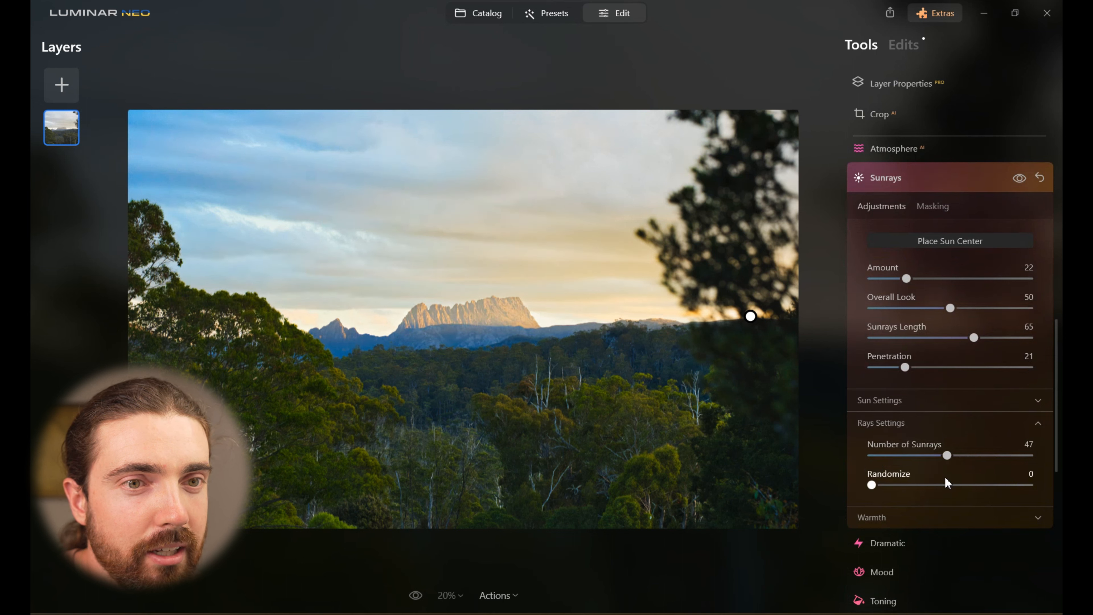
Step: Set the Sunrays Warmth to 89 and the Sun Warmth to 36
click(922, 517)
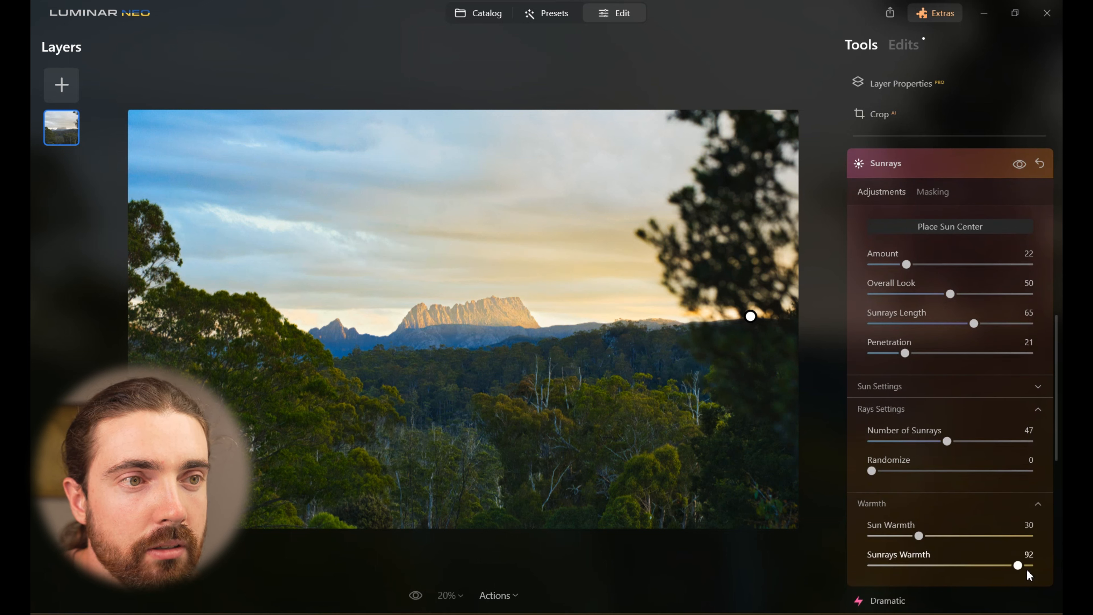
mouse_move(1032, 569)
mouse_down()
mouse_move(794, 570)
mouse_move(1031, 566)
mouse_move(1013, 566)
mouse_up()
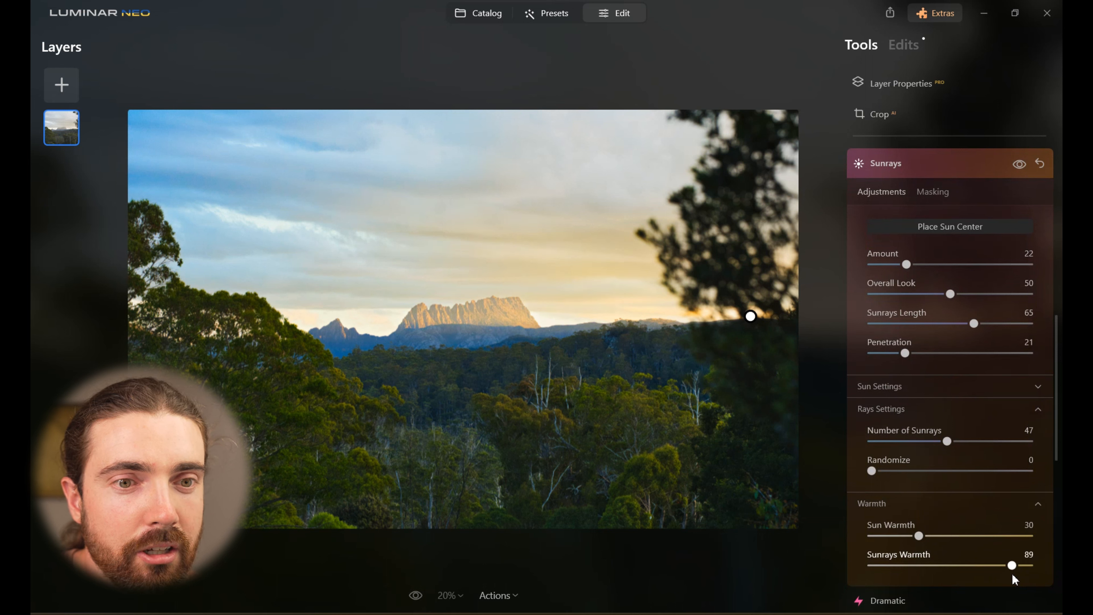
mouse_move(921, 536)
mouse_down()
mouse_move(1013, 537)
mouse_move(929, 539)
mouse_up()
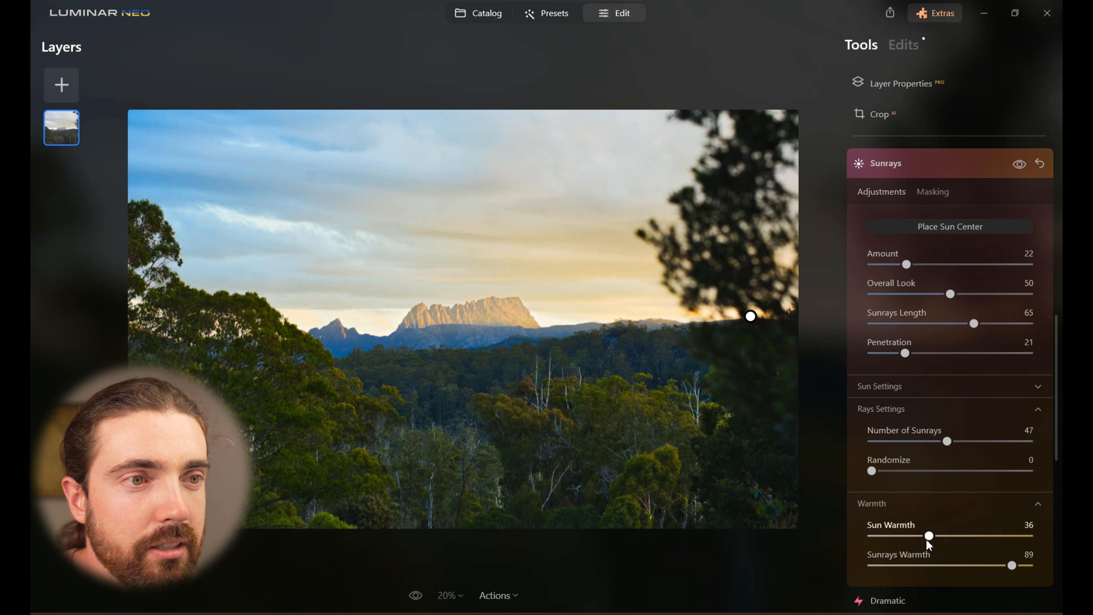
Step: Compare the photo with and without the Sunrays effect and close the Sunrays tool
click(1020, 166)
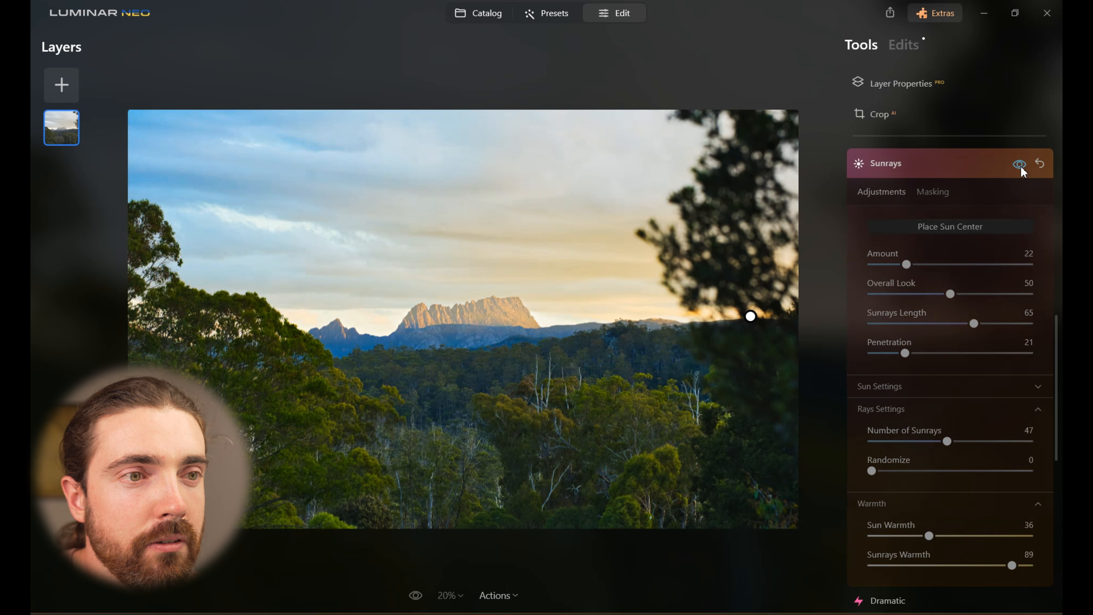
click(1021, 165)
click(1021, 165)
click(1021, 166)
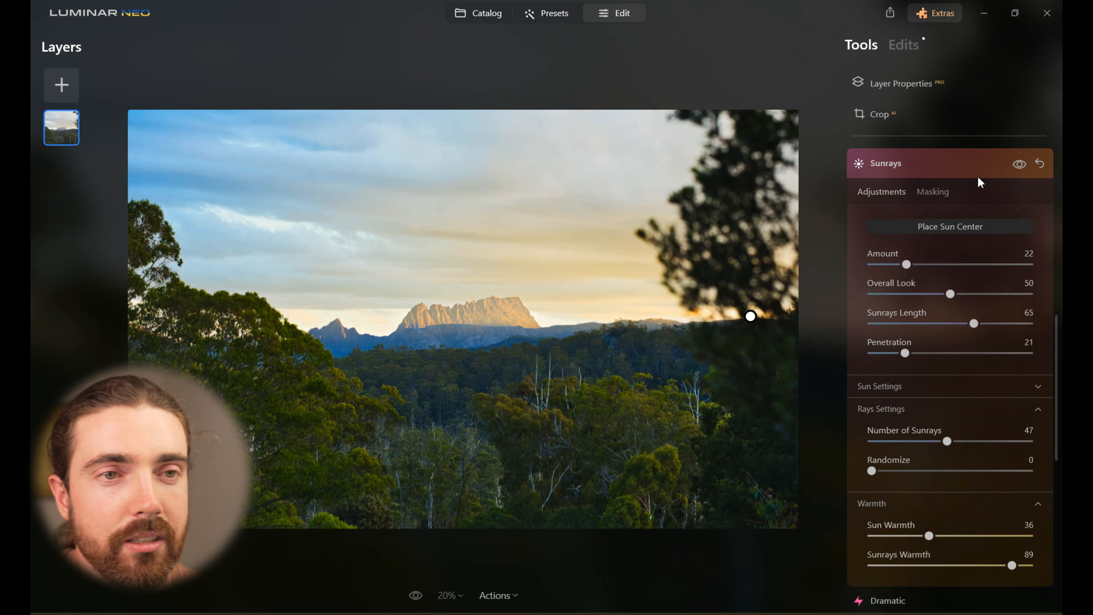
click(965, 167)
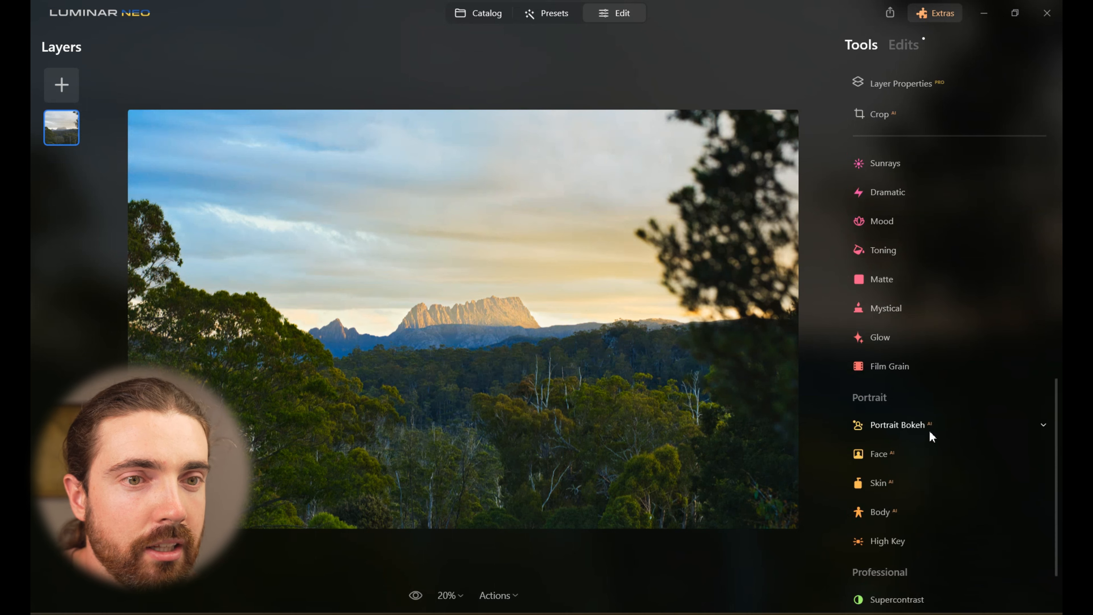
Step: Compare the whole edited landscape photo with the original
scroll(945, 461, up, 4)
scroll(945, 464, up, 3)
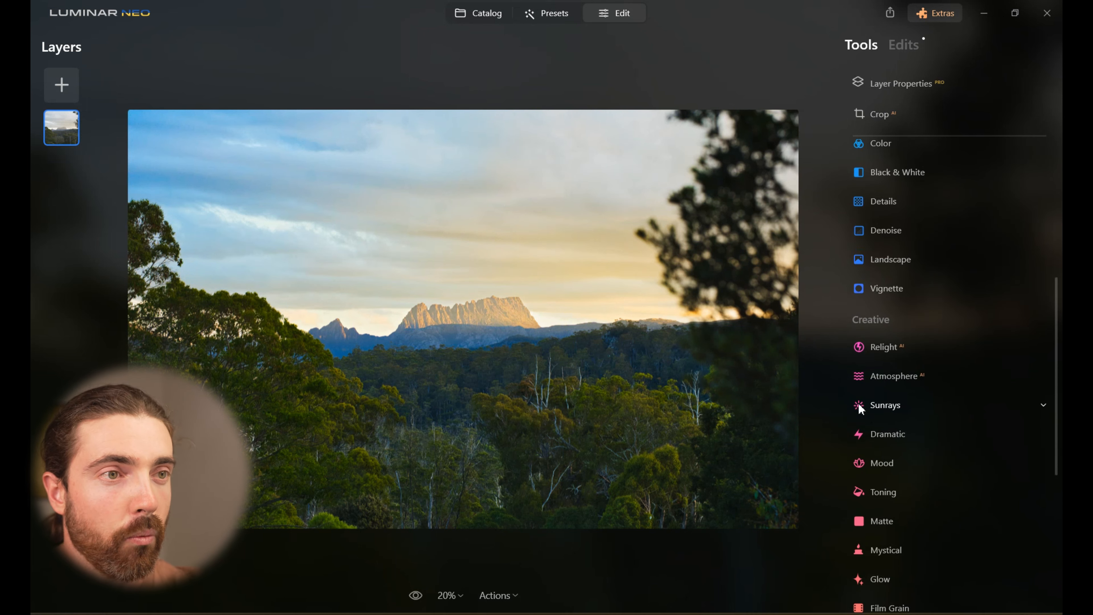
click(415, 604)
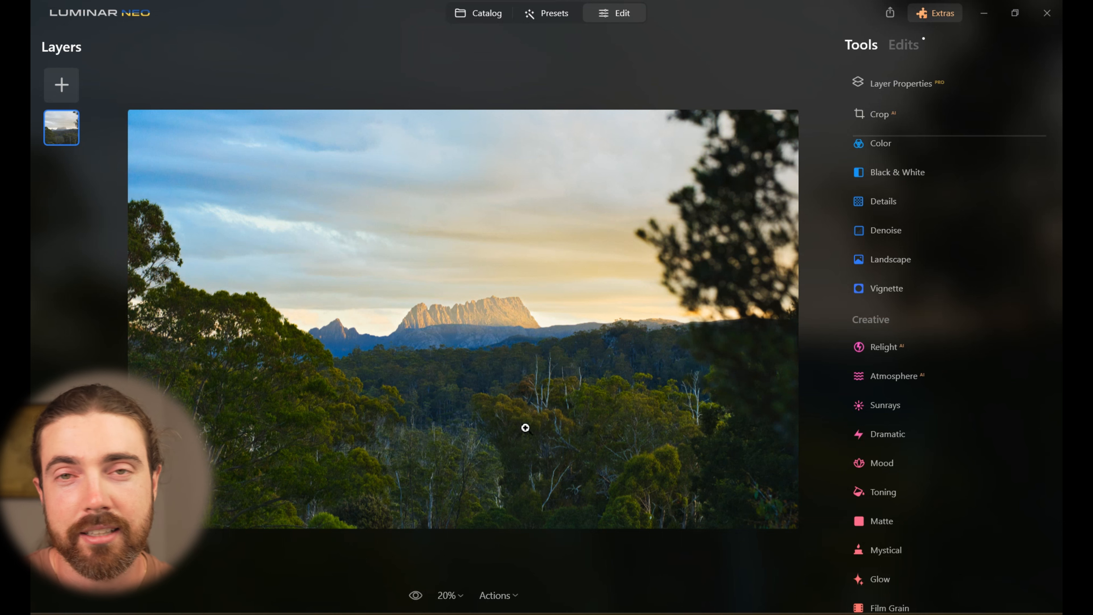
Step: Review the Sunrays entry among the applied edits, toggling its effect off and on before collapsing it
click(912, 51)
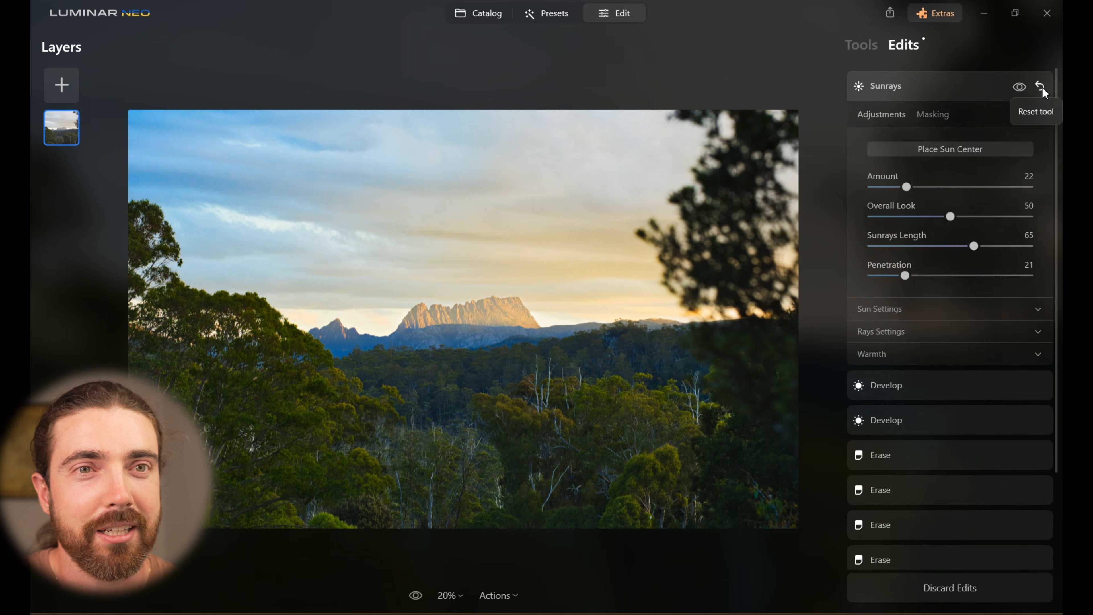
click(1018, 88)
click(1019, 88)
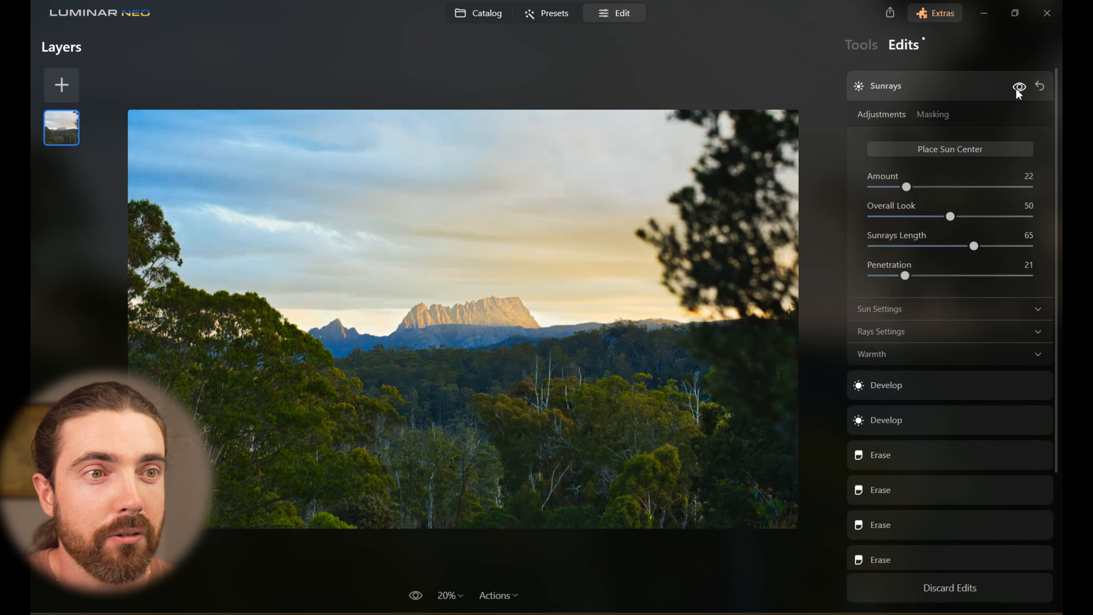
click(974, 87)
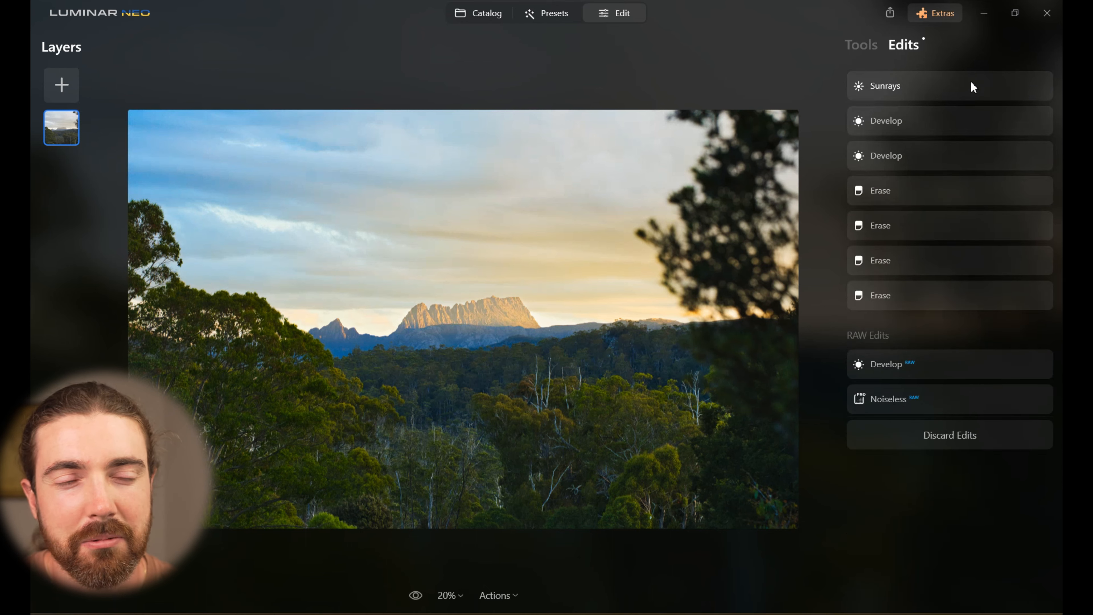
Step: Open the horse rider photo DSC07667.ARW from the catalog for editing
click(491, 15)
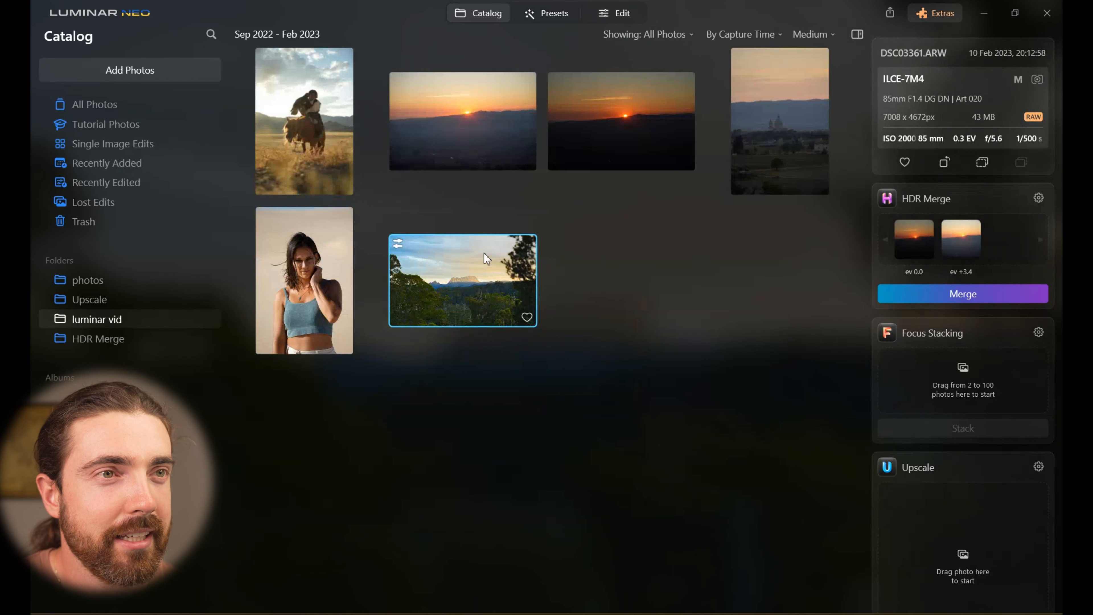
double_click(299, 124)
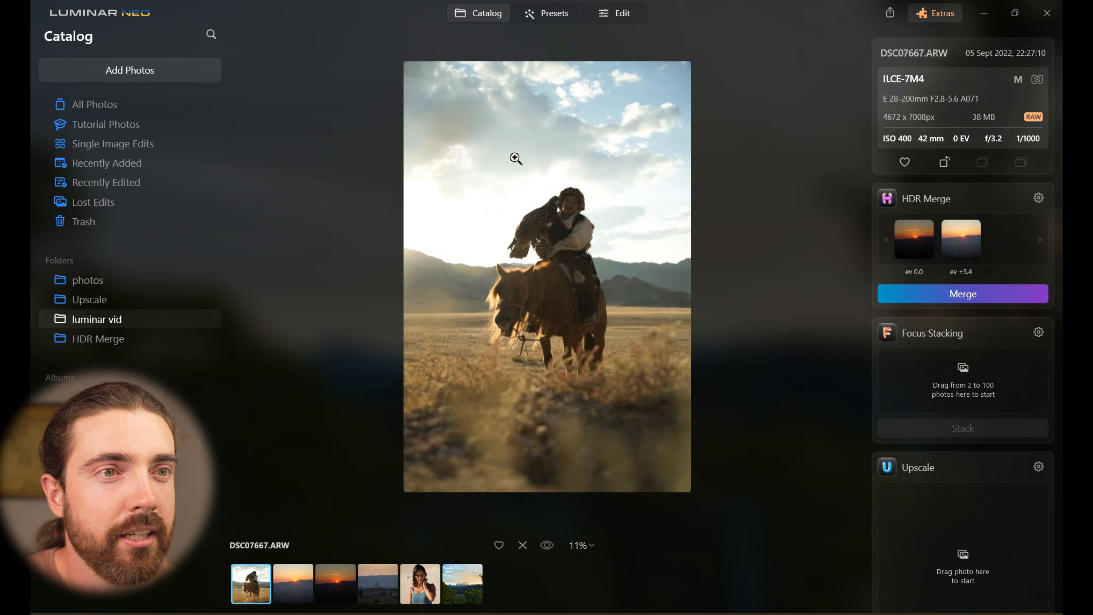
click(622, 17)
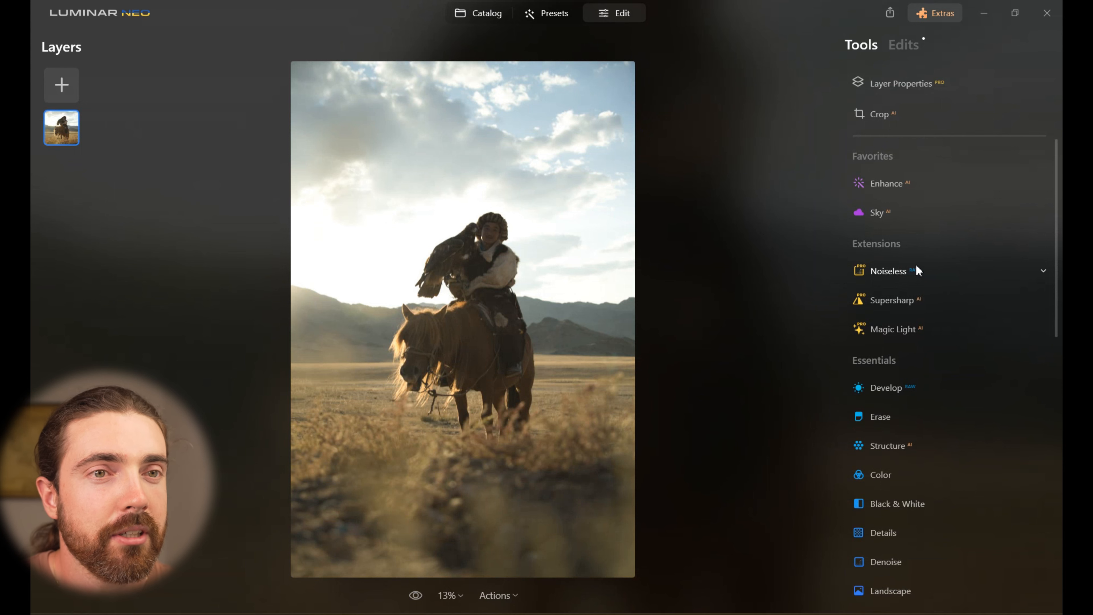
Step: Crop the horse rider photo to a 5:7 ratio, repositioning the frame to trim some of the foreground grass
click(886, 116)
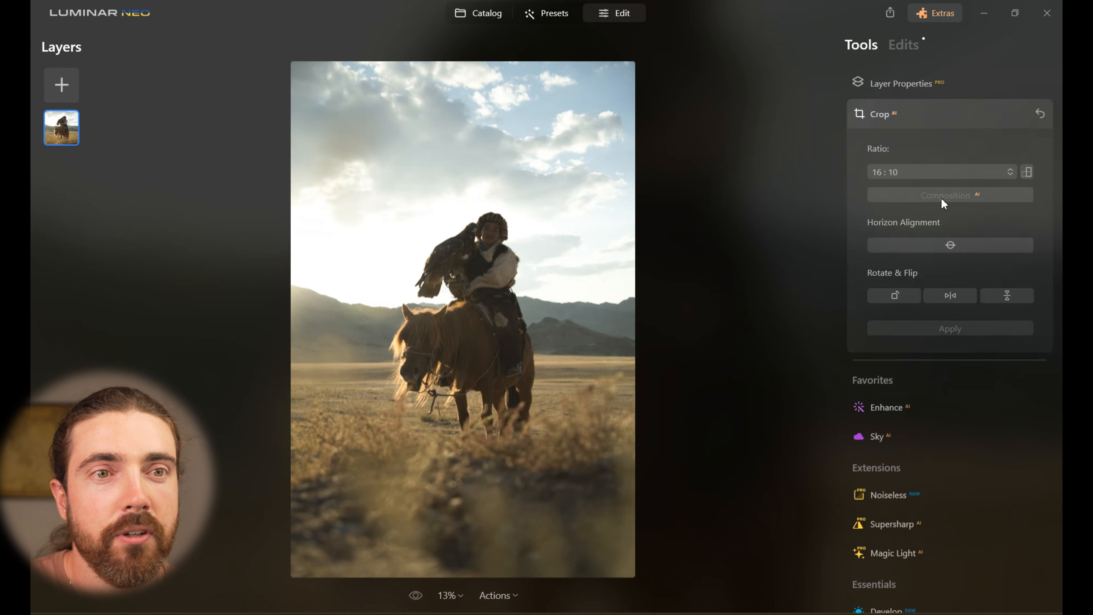
click(938, 169)
click(917, 268)
drag(459, 564, 459, 557)
drag(453, 454, 447, 471)
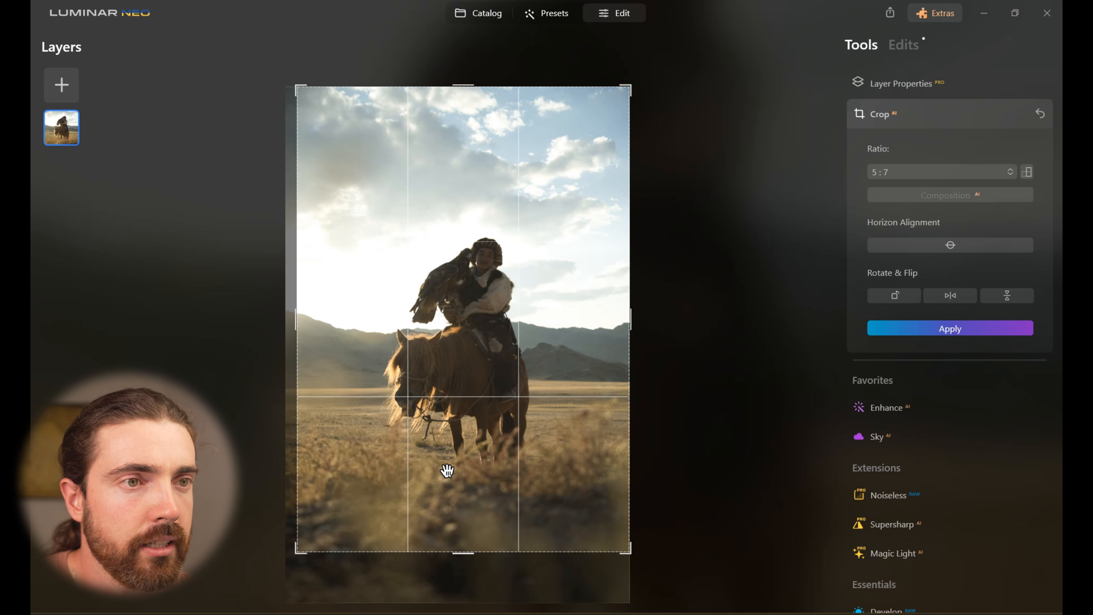
key(Return)
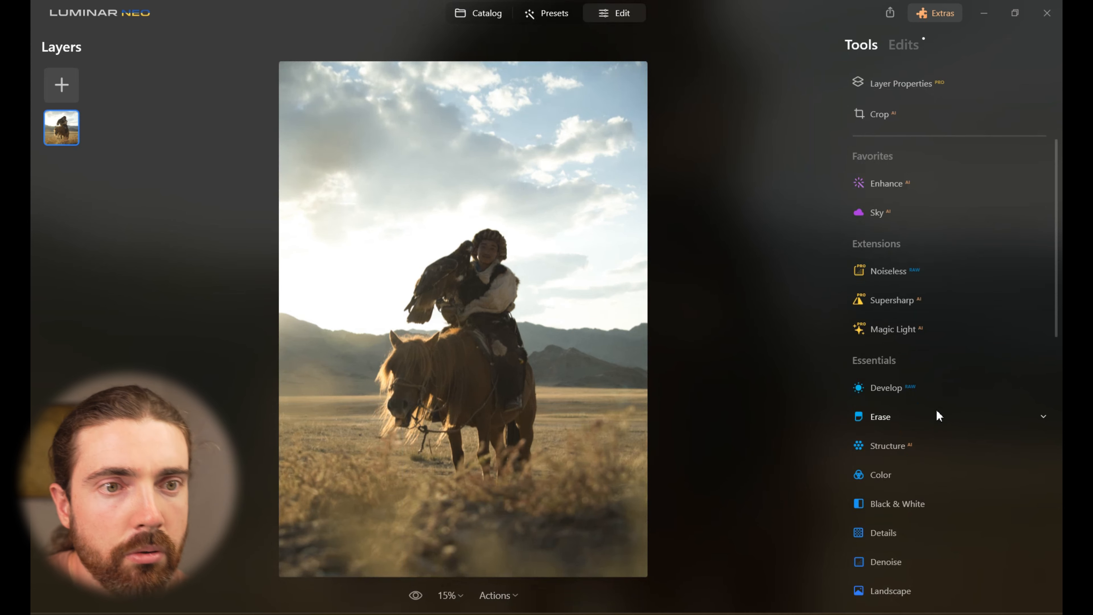
Step: Set the Develop light values to Smart Contrast 30, Highlights -100, Shadows 34 and Blacks -20
click(886, 390)
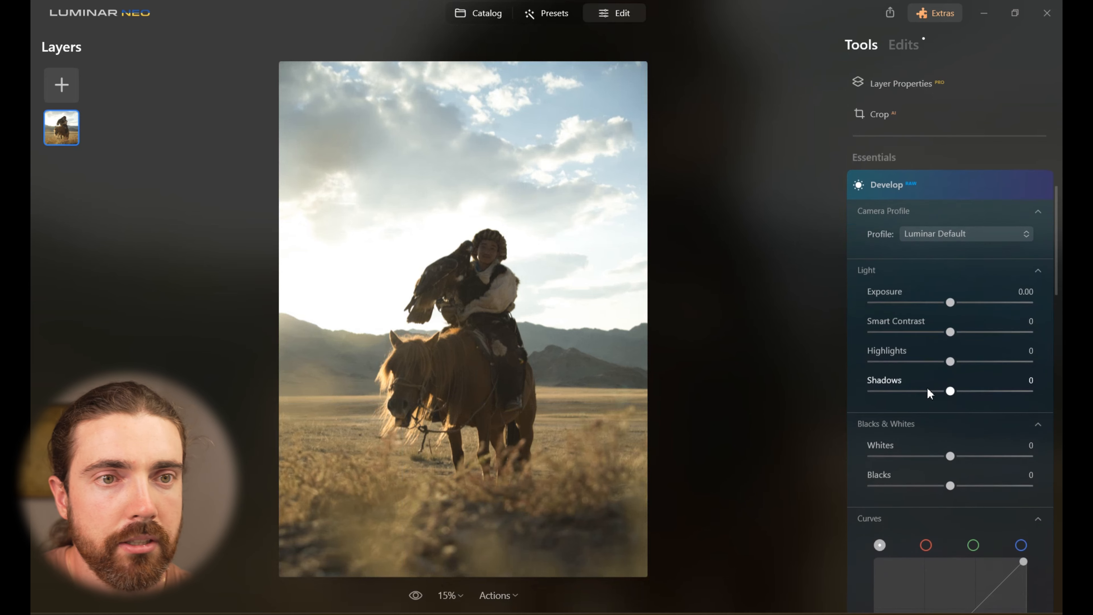
drag(951, 330, 821, 373)
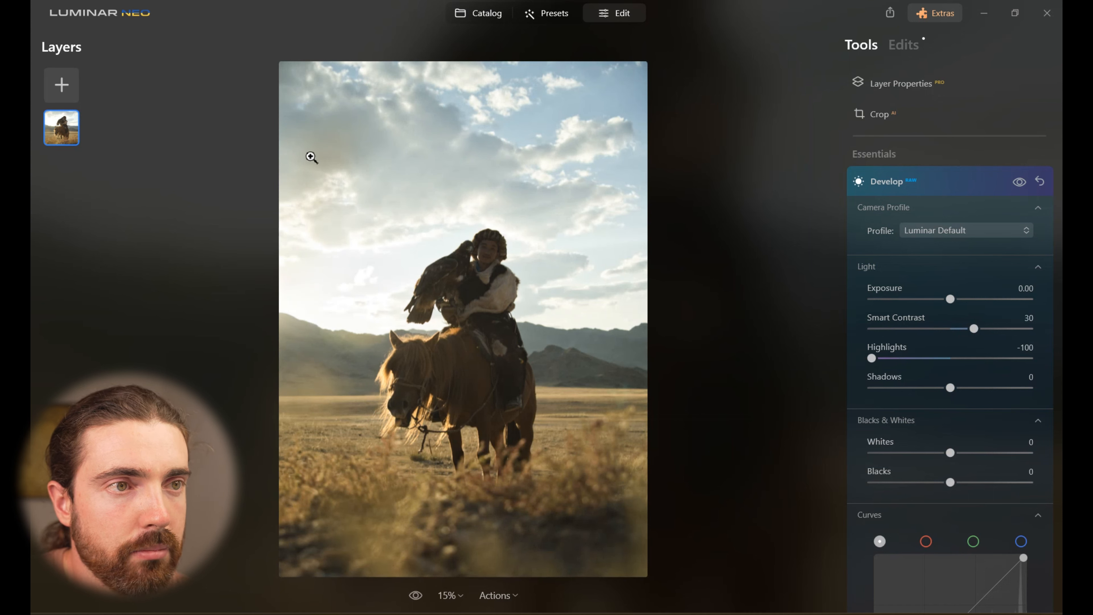
drag(956, 388, 970, 390)
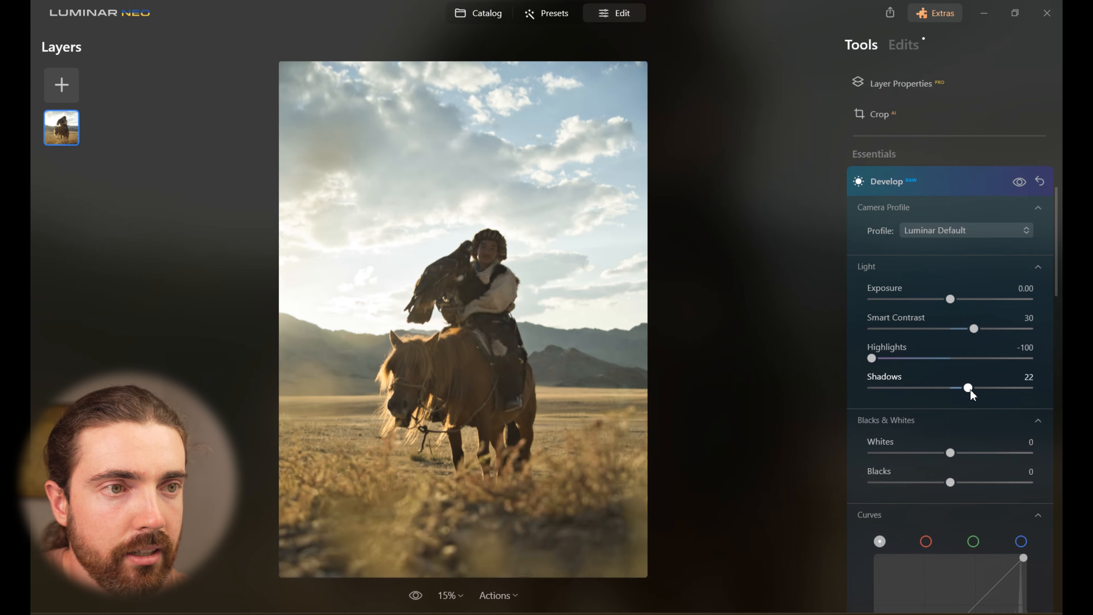
drag(951, 482, 934, 483)
drag(971, 389, 977, 388)
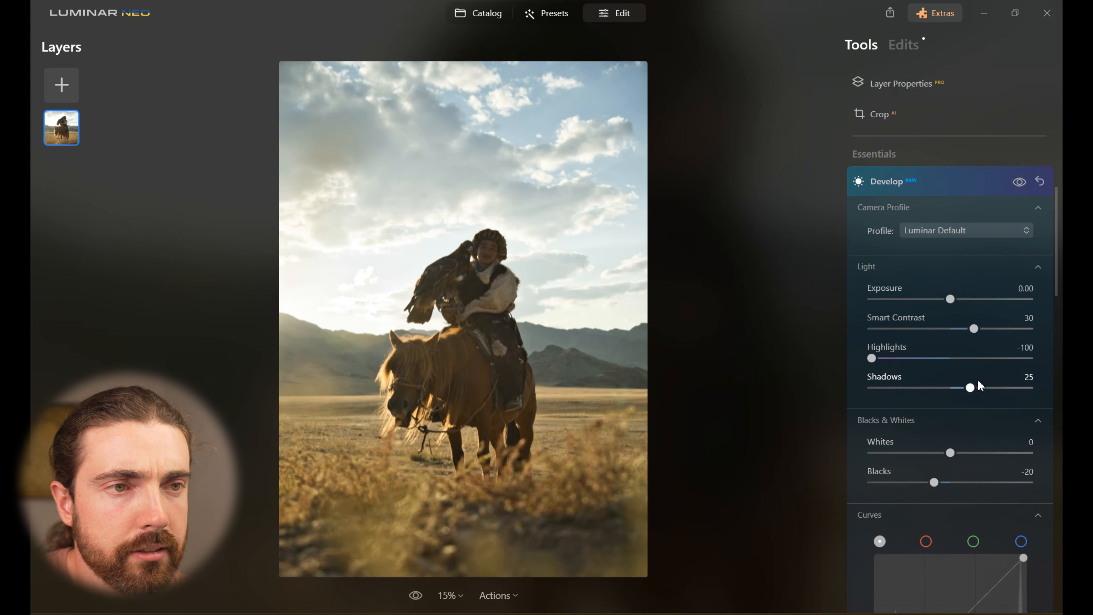
Step: Shape the Develop tone curve into a gentle S by lowering the darker tones and raising the brighter tones
scroll(930, 499, down, 3)
scroll(900, 534, down, 5)
click(929, 421)
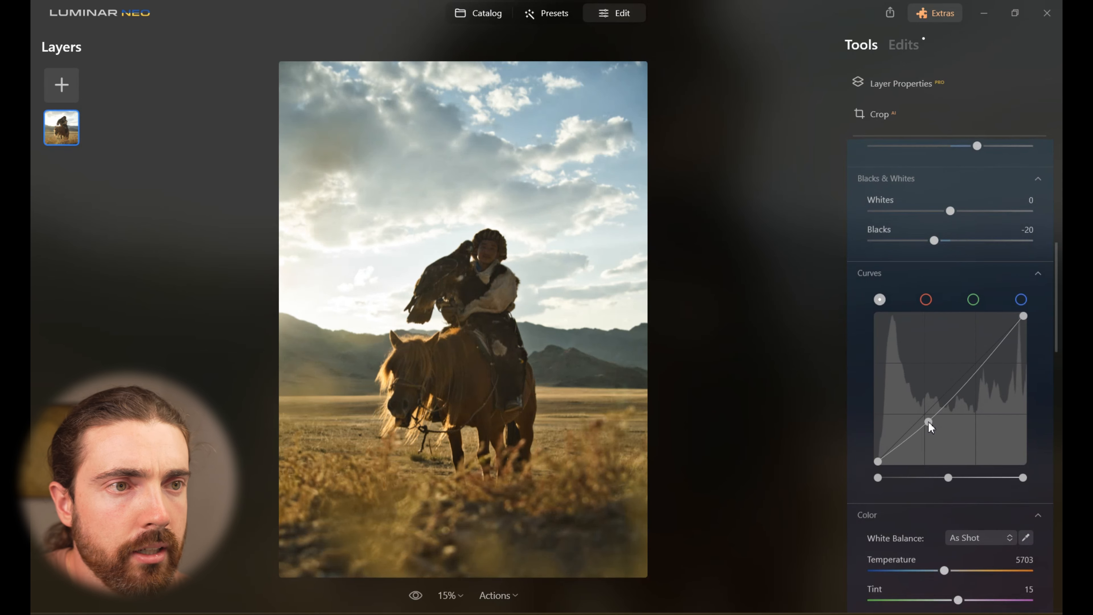
drag(979, 372, 978, 361)
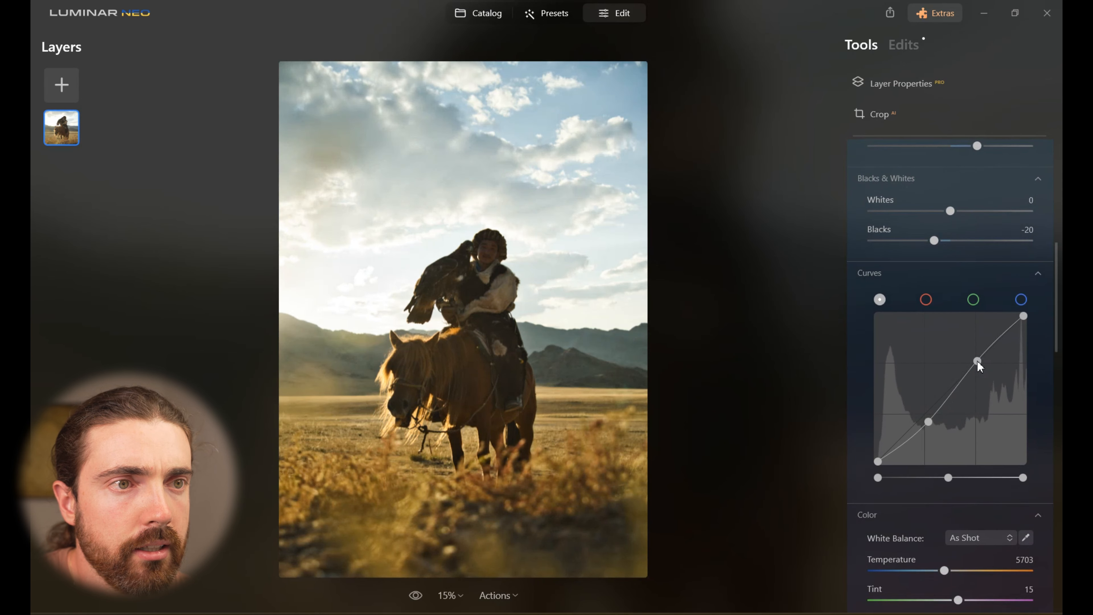
Step: Raise the photo's Saturation slightly and its Vibrance moderately in Develop, and close the tool
scroll(862, 461, down, 5)
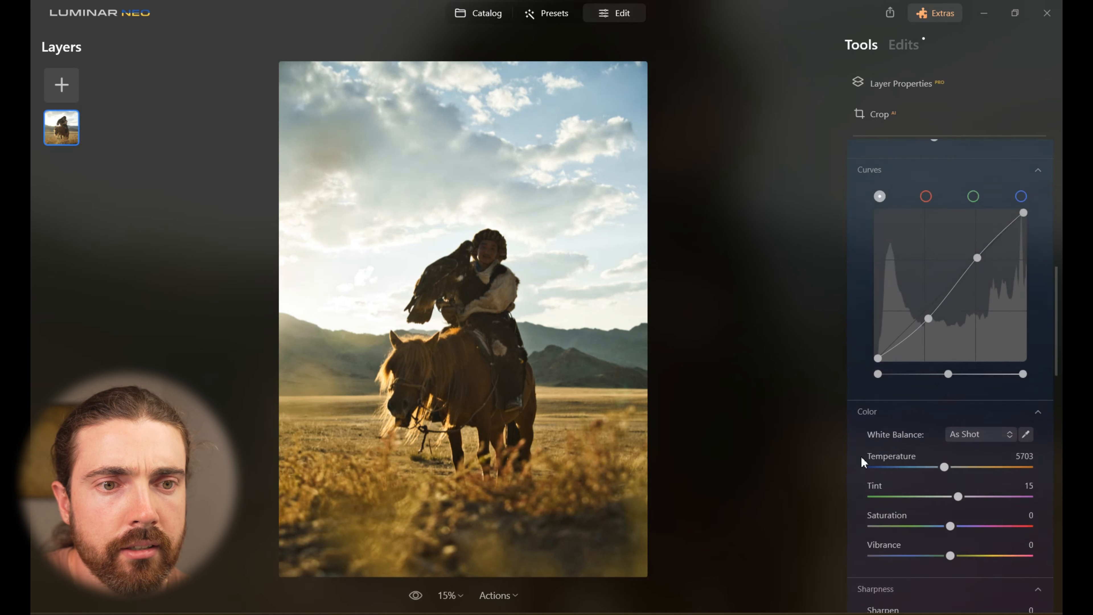
drag(951, 498, 962, 468)
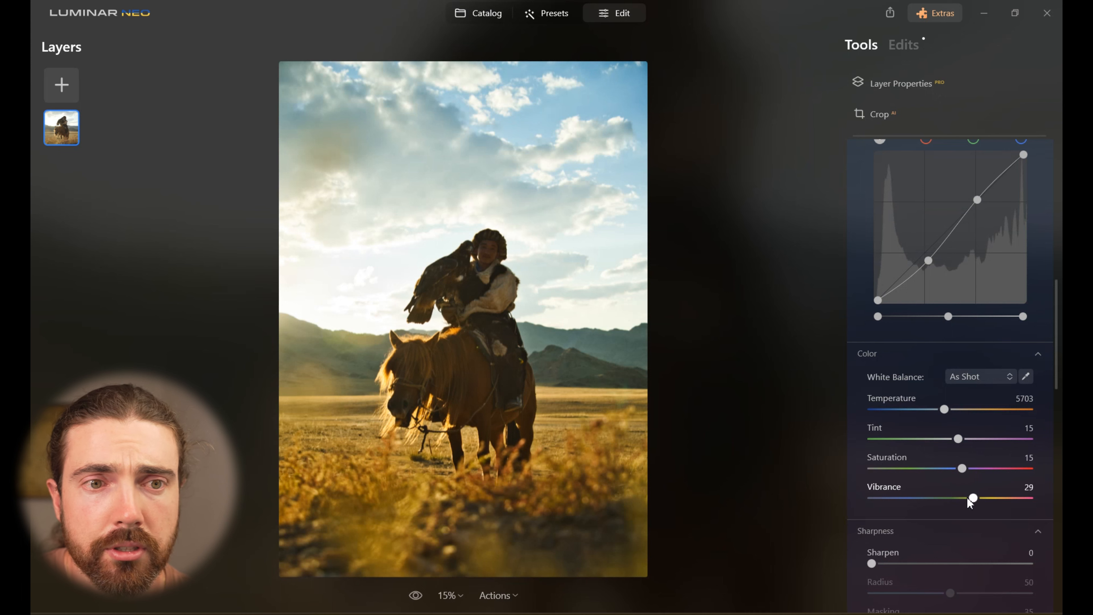
drag(973, 498, 960, 469)
scroll(928, 520, up, 15)
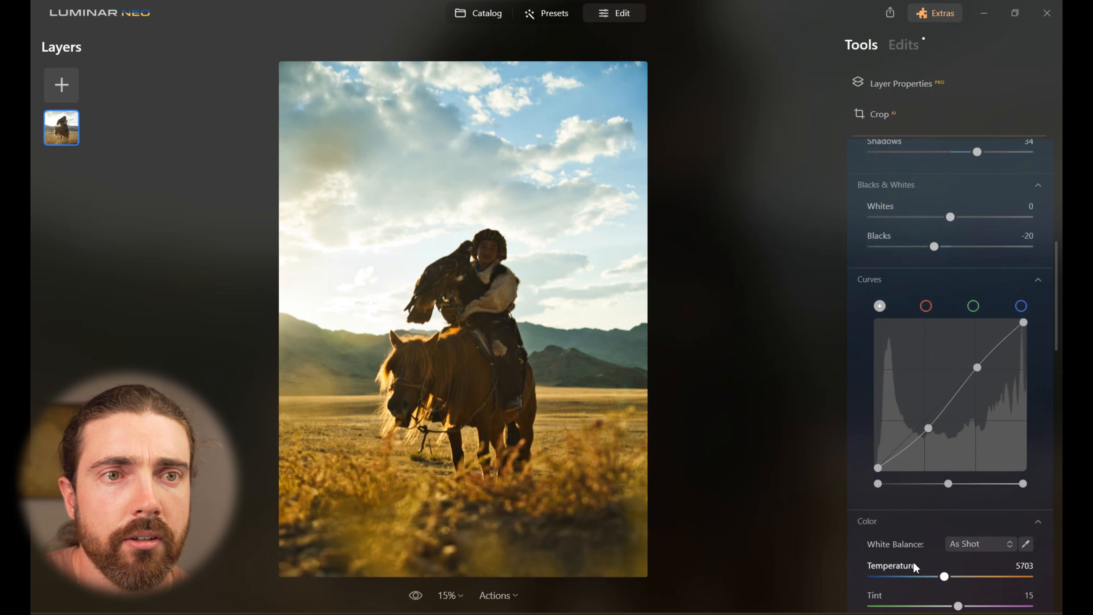
scroll(957, 351, up, 2)
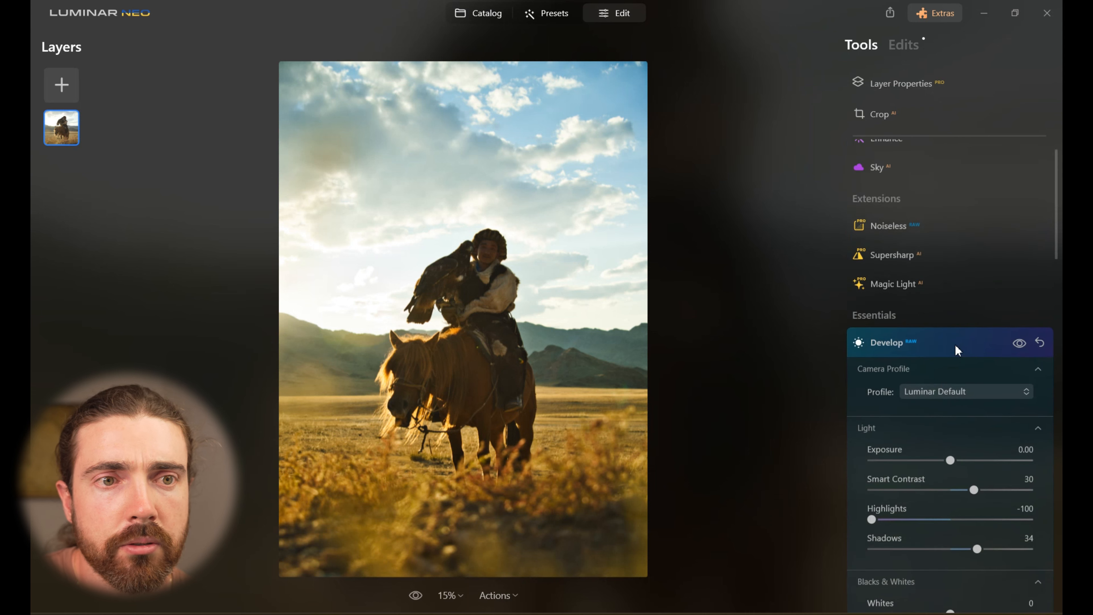
click(956, 346)
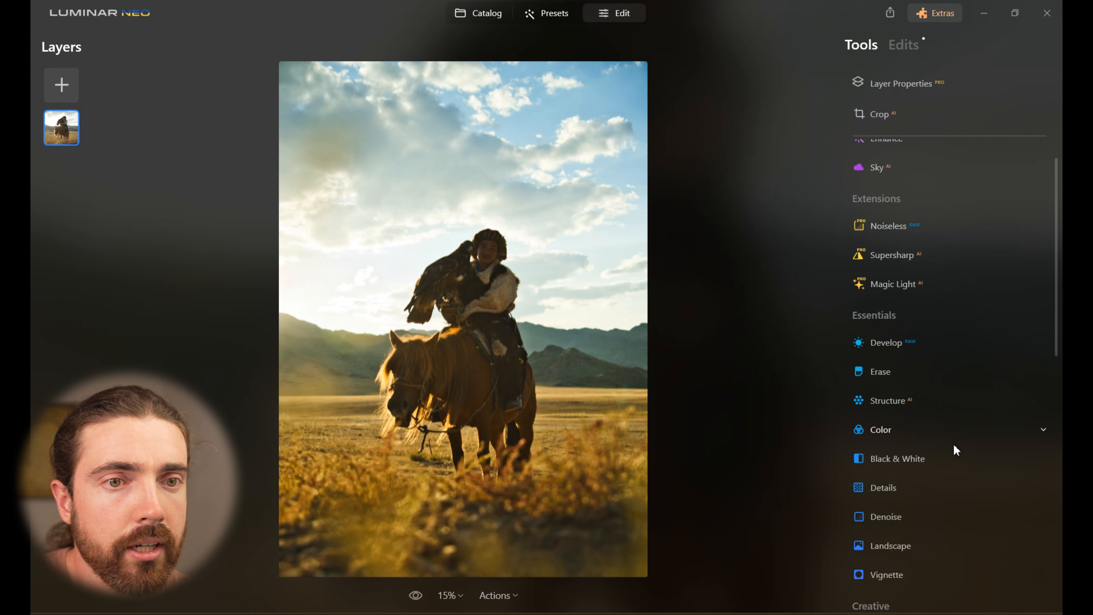
Step: Apply the Landscape tool with Golden Hour 12 and Dehaze 12, and close it
click(866, 546)
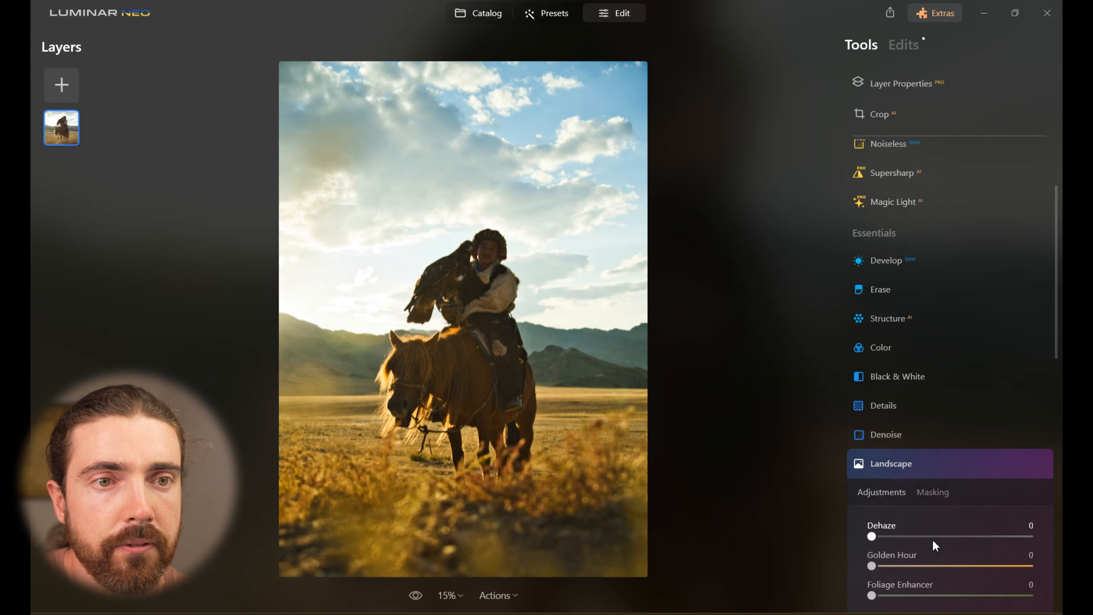
drag(872, 514, 892, 514)
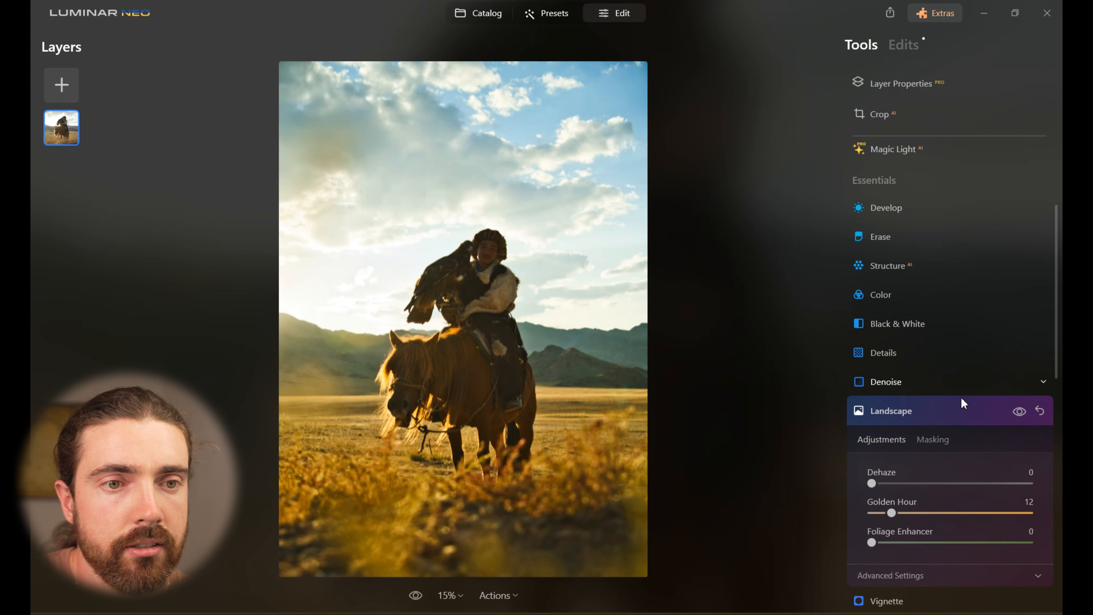
drag(878, 484, 895, 486)
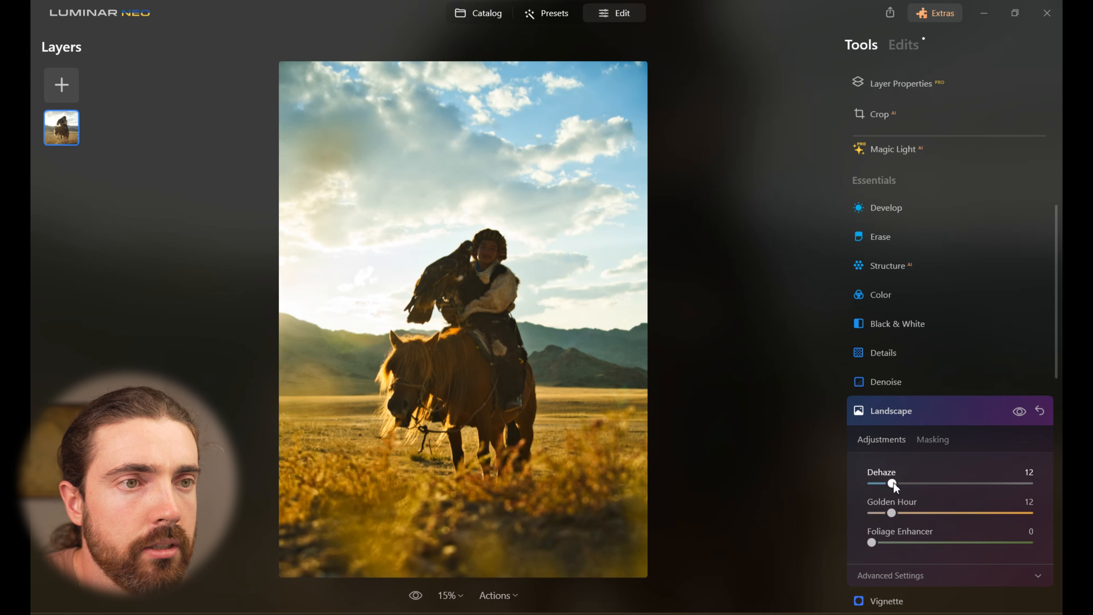
click(928, 414)
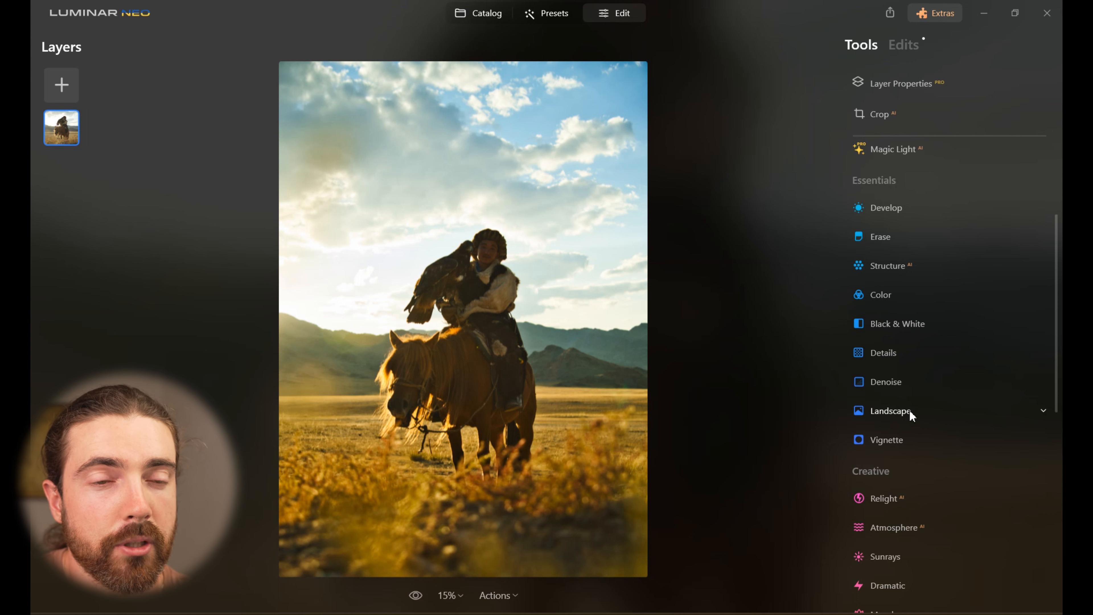
Step: Start a second Develop adjustment and limit it to the rider and horse with the AI Human mask
click(897, 211)
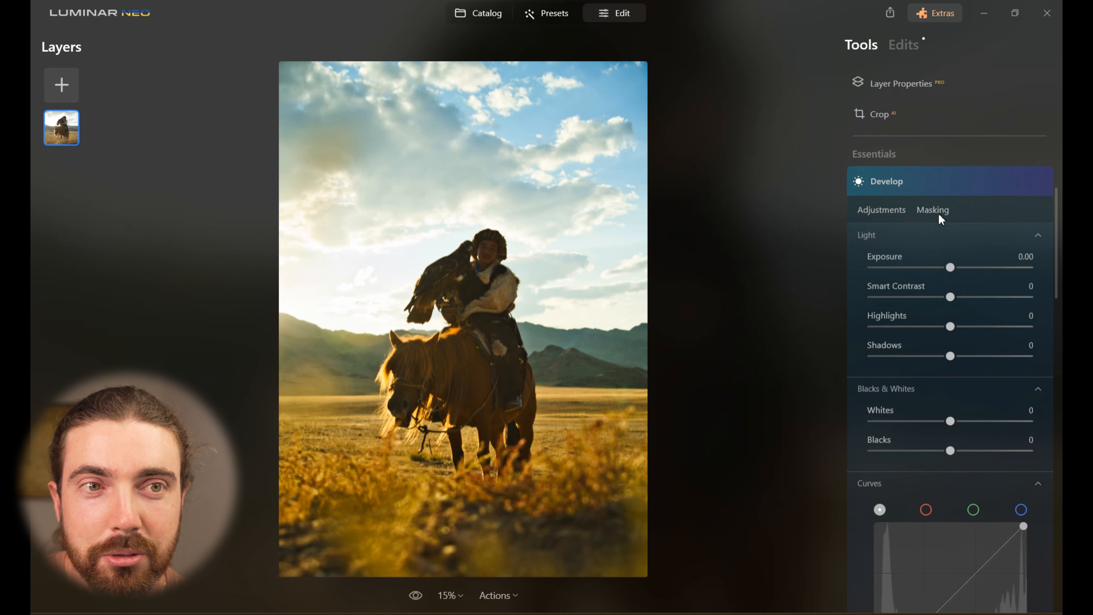
click(938, 214)
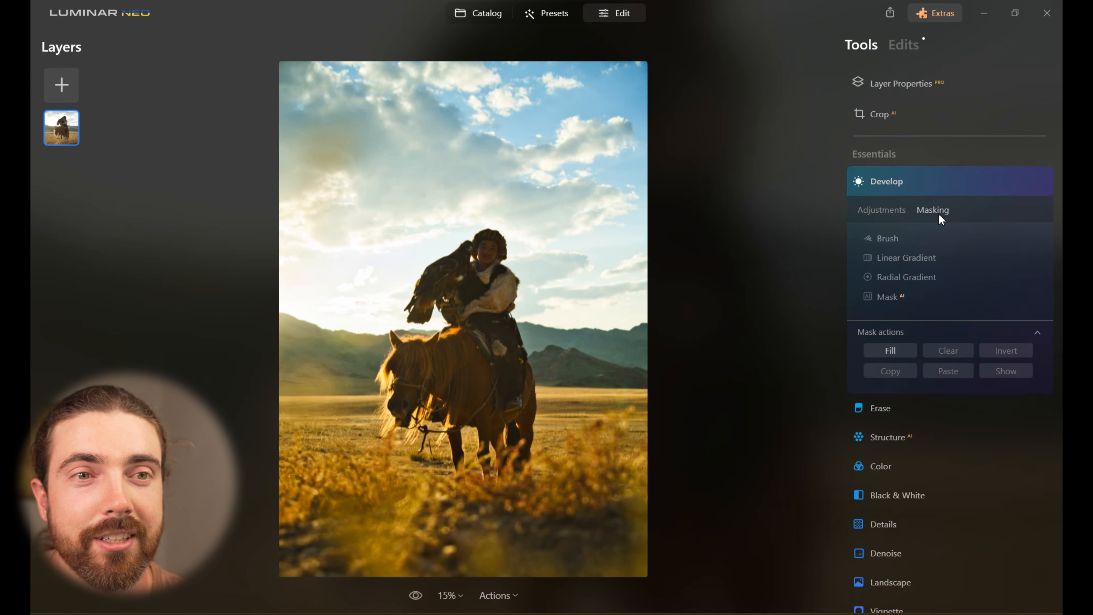
click(890, 298)
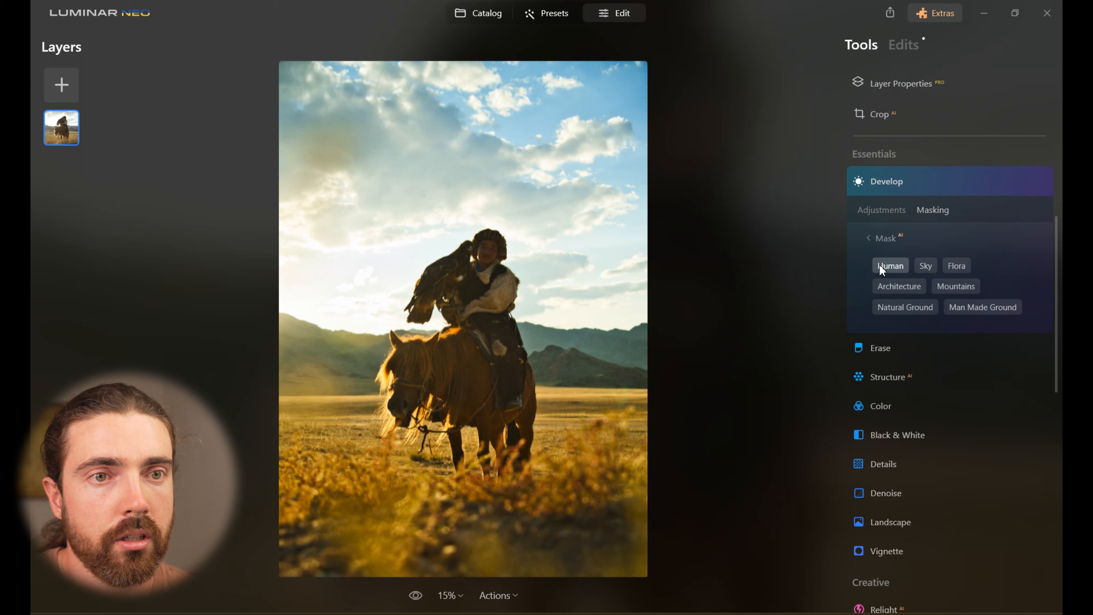
click(889, 266)
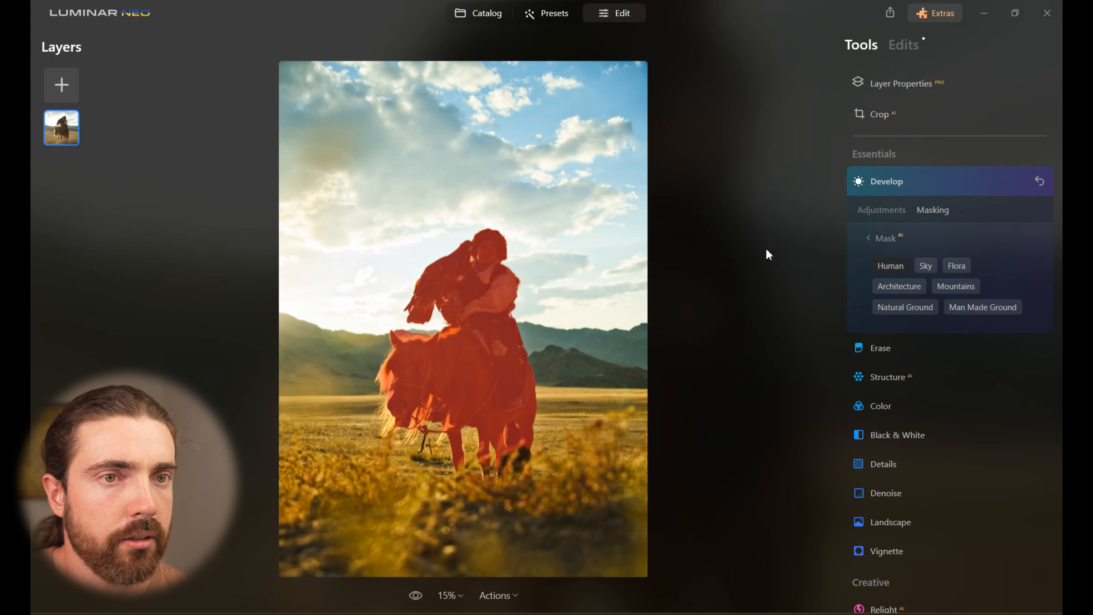
Step: Brighten the masked rider and horse with Exposure 0.92, Smart Contrast 14 and Shadows 82
click(889, 216)
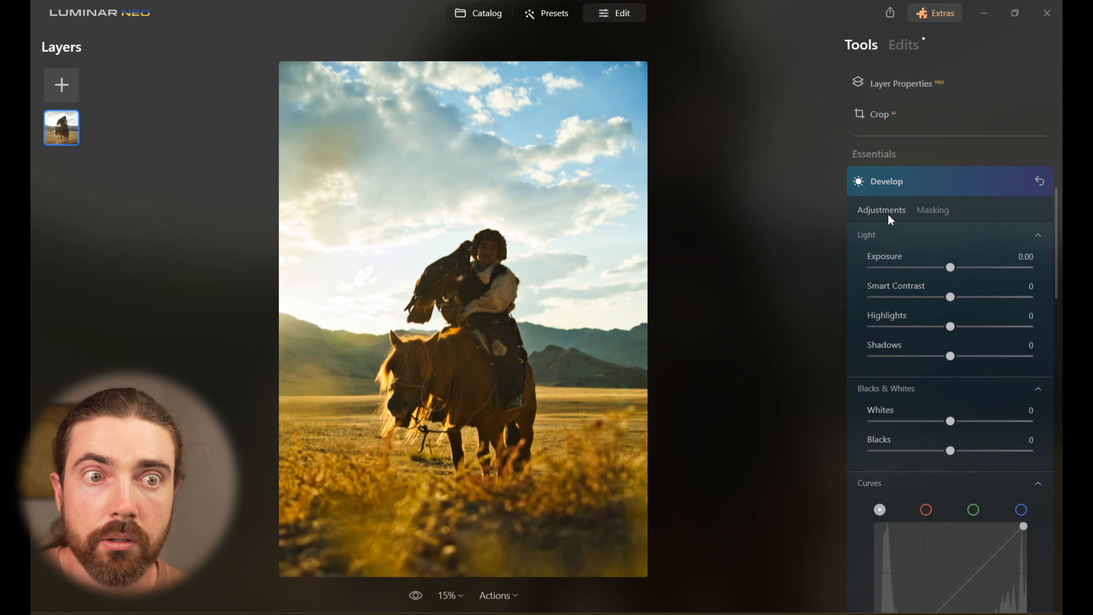
drag(951, 267, 955, 268)
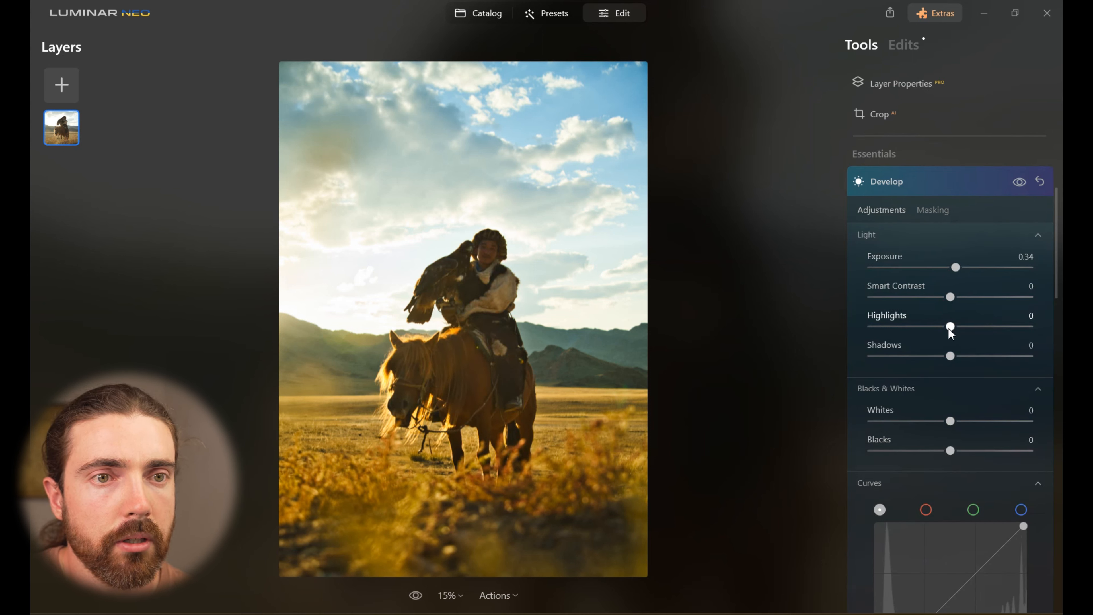
drag(950, 356, 1016, 357)
drag(956, 267, 972, 270)
Step: Add a mild S-curve to the masked Develop adjustment, raising the upper tones and holding down the lower ones
scroll(991, 474, down, 2)
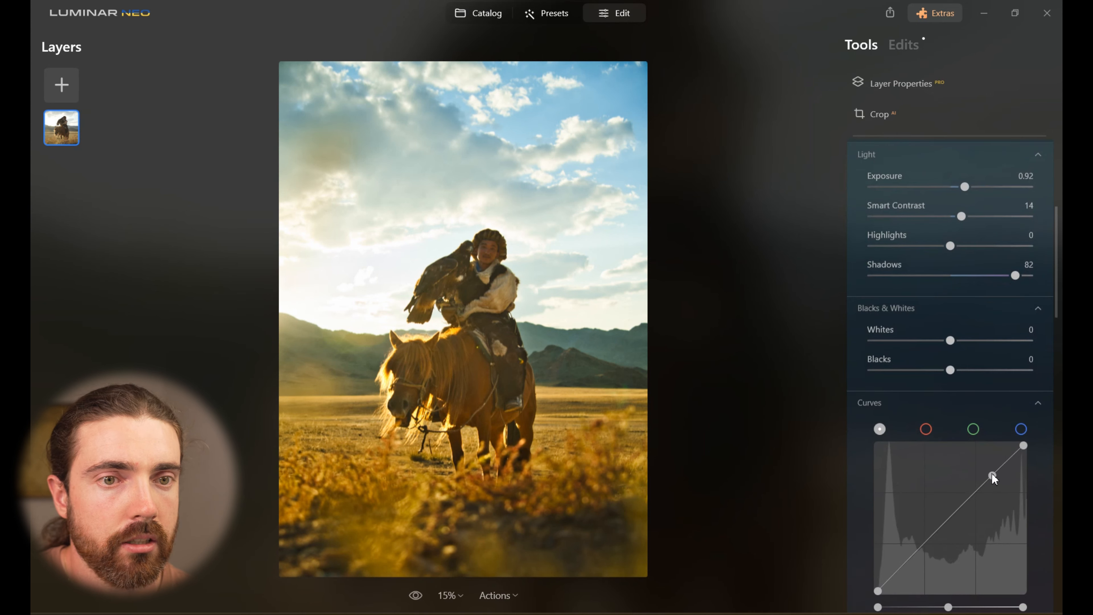
drag(992, 475, 989, 471)
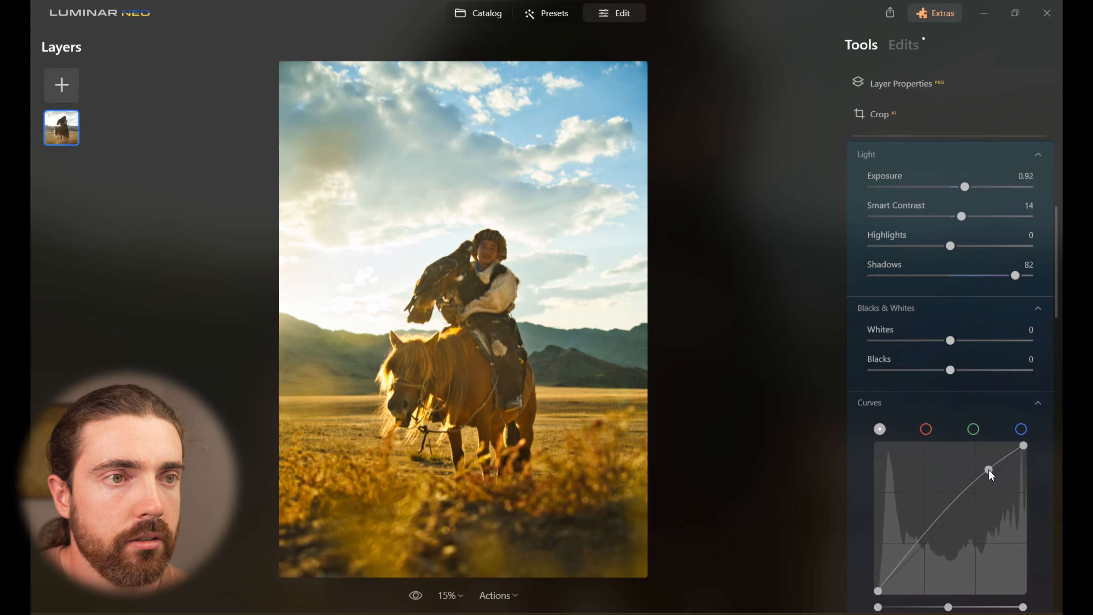
drag(917, 544, 920, 549)
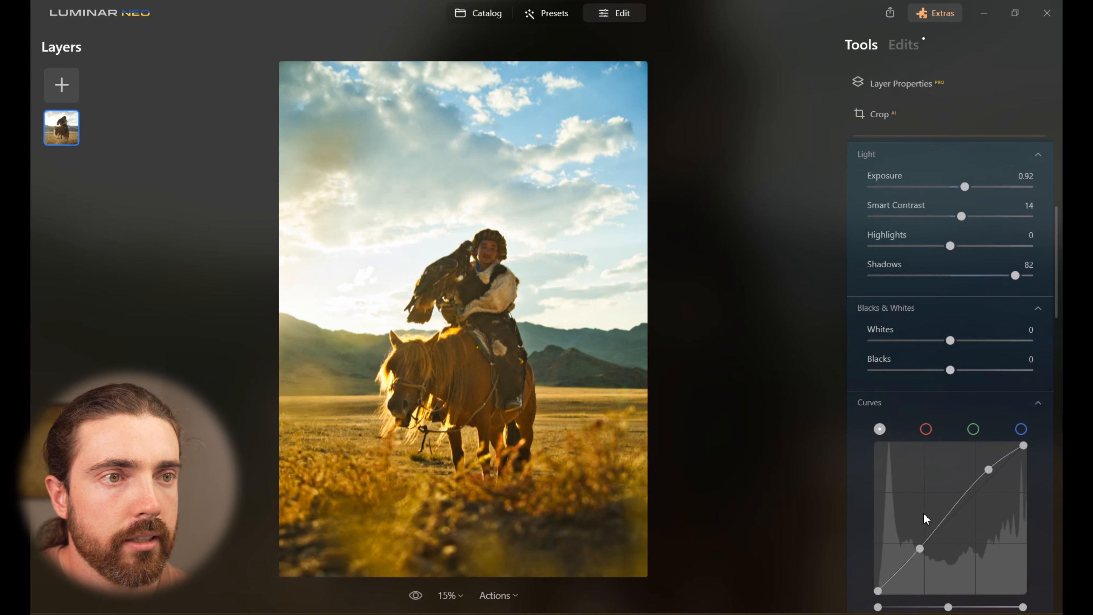
Step: Set the masked adjustment's Exposure to 1.46 and Highlights to -100, and zoom in on the rider's face
scroll(968, 343, up, 3)
drag(967, 347, 979, 346)
drag(951, 408, 841, 419)
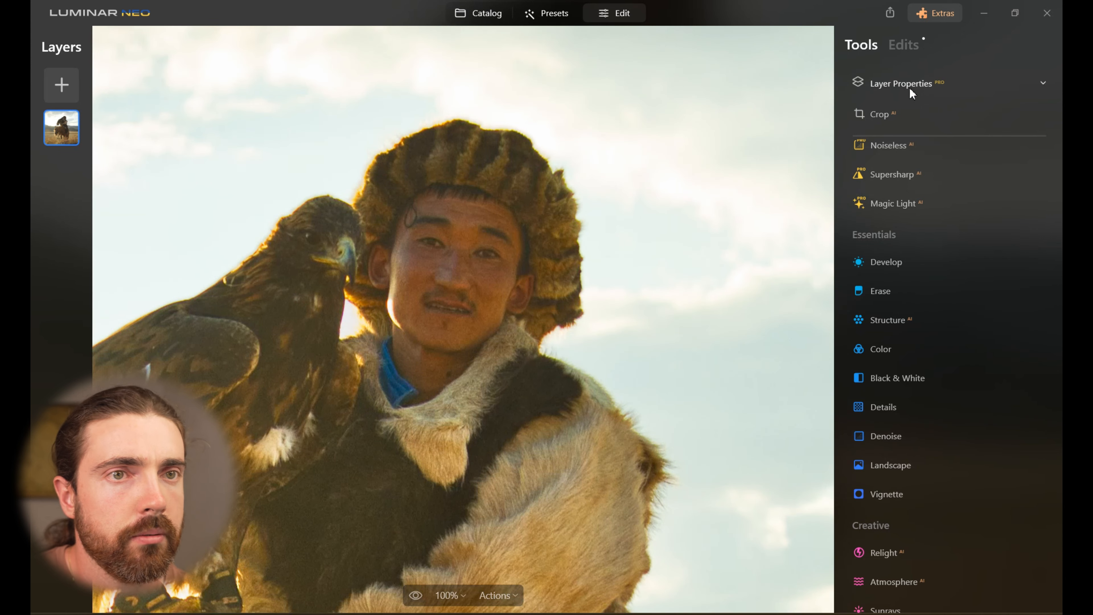
Step: Compare the rider with and without the masked Develop adjustment from the applied edits, and return to the tools
click(907, 45)
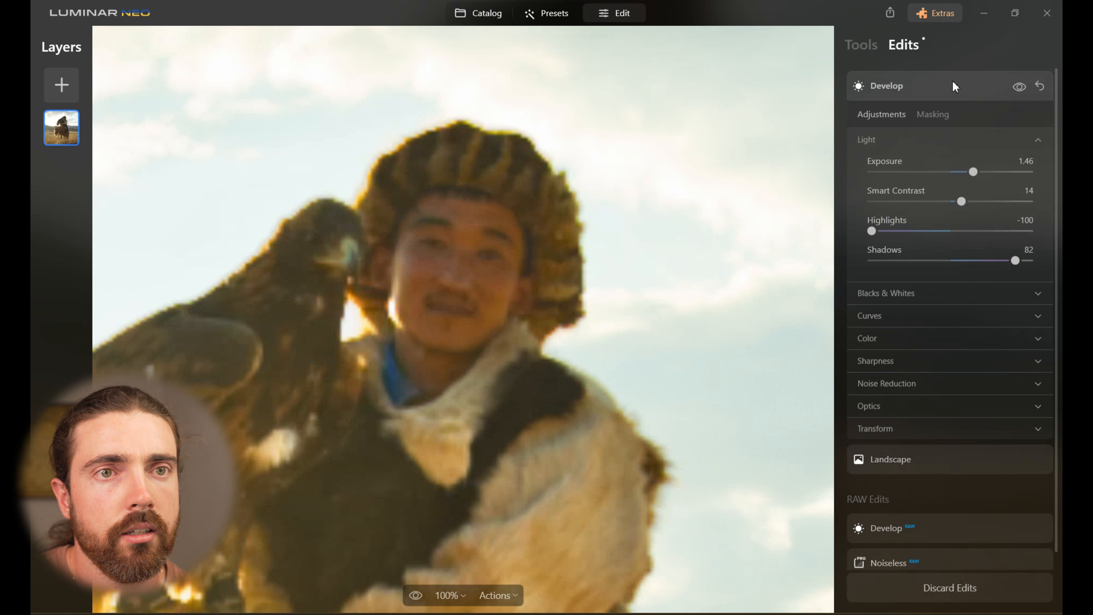
click(1019, 87)
click(1019, 86)
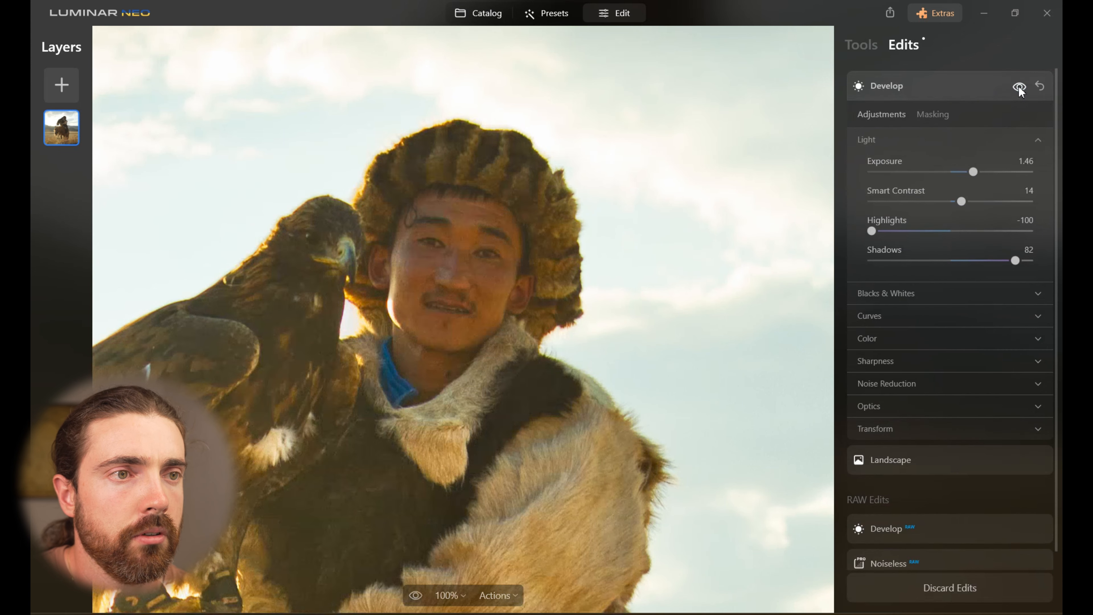
click(868, 46)
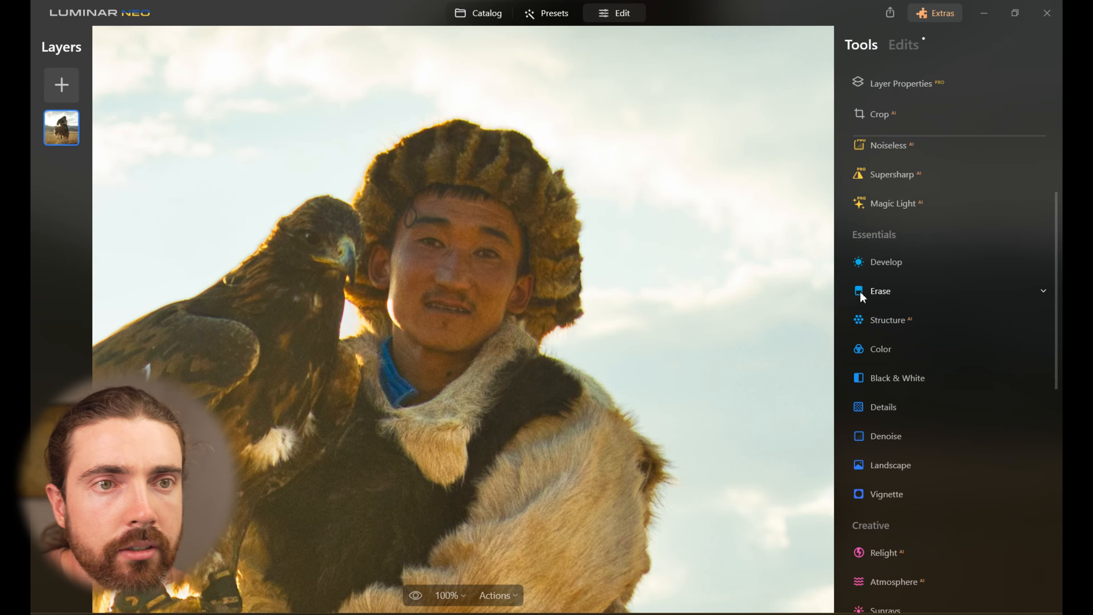
Step: Apply Noiseless AI noise reduction at the Low level and inspect the rider's face at 100%
scroll(944, 297, up, 4)
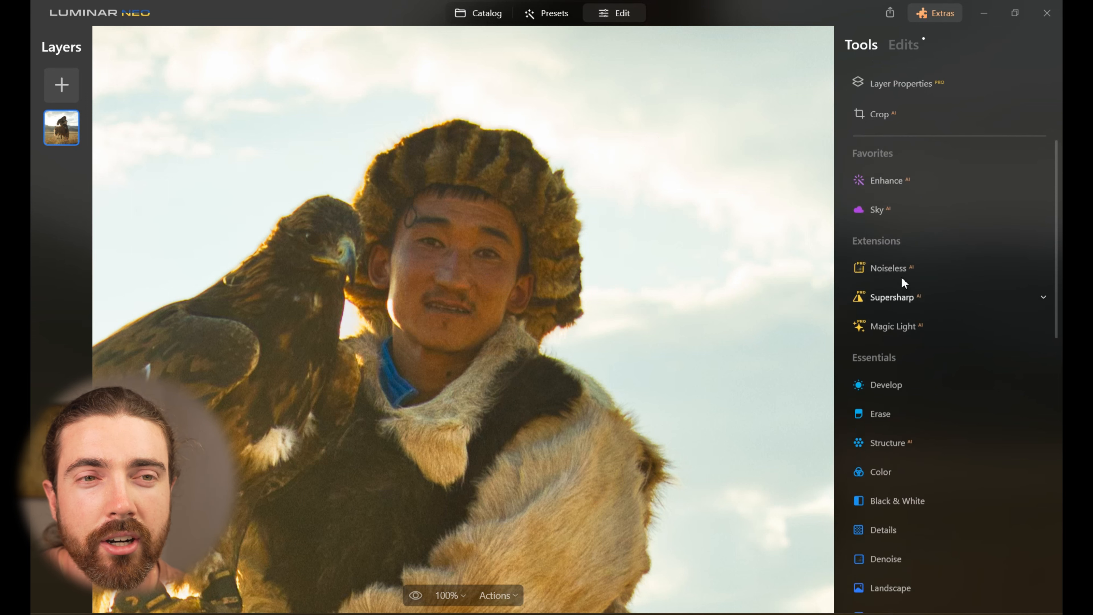
click(900, 272)
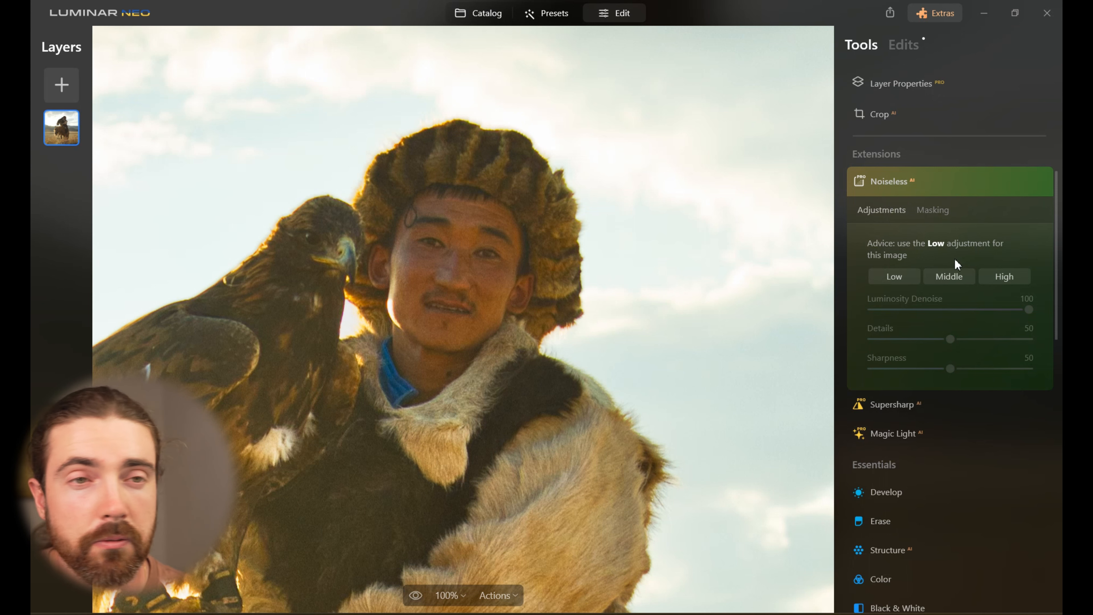
click(894, 276)
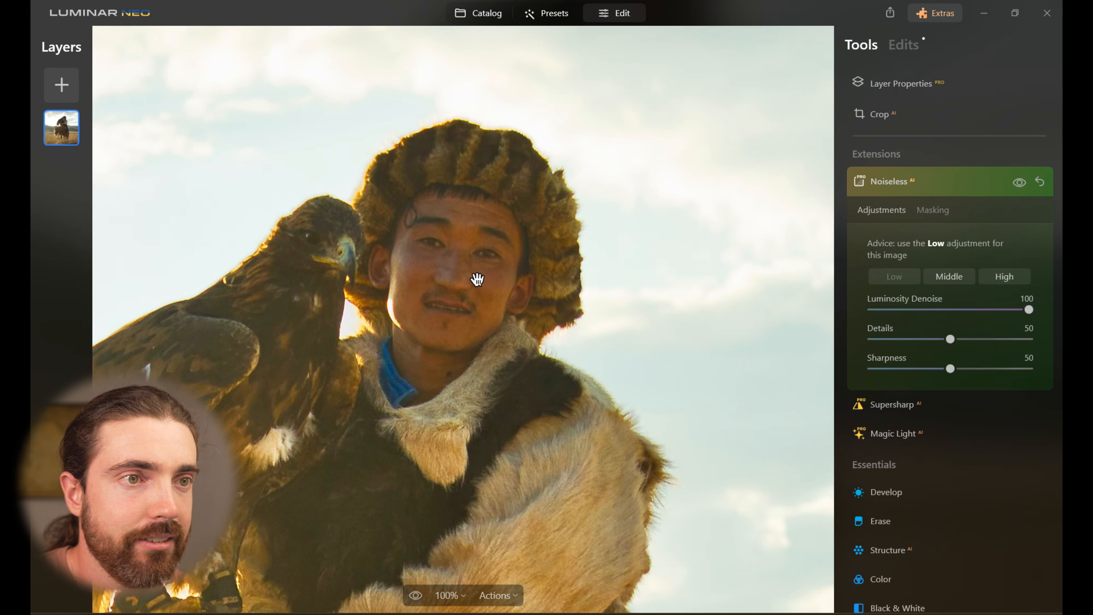
drag(476, 273, 501, 282)
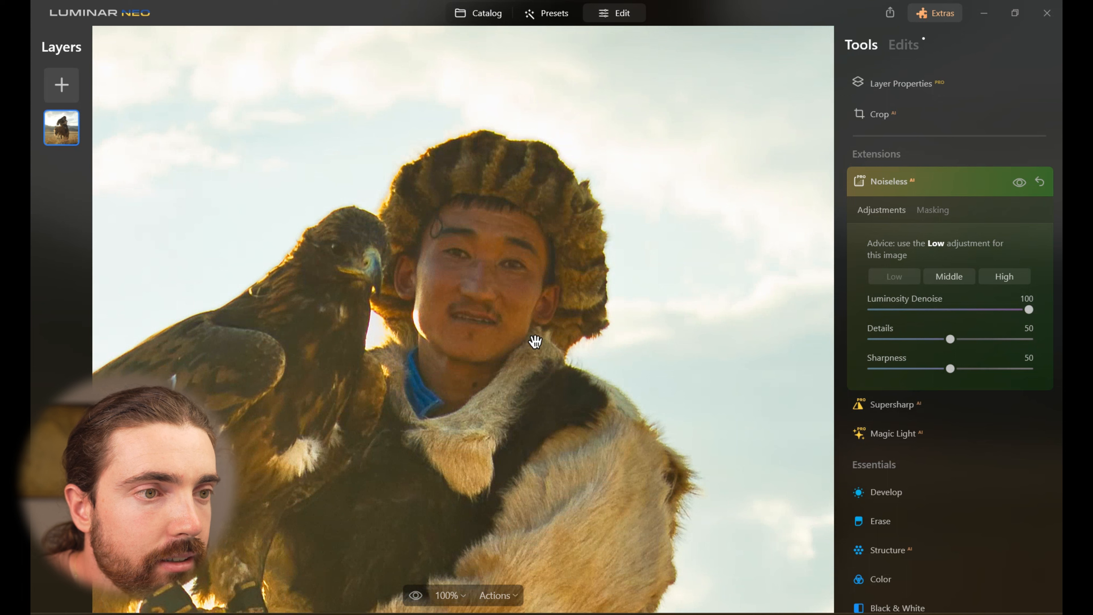
Step: Compare the rider's face and fur coat with and without the Noiseless adjustment, and close the tool
click(1016, 185)
click(1016, 185)
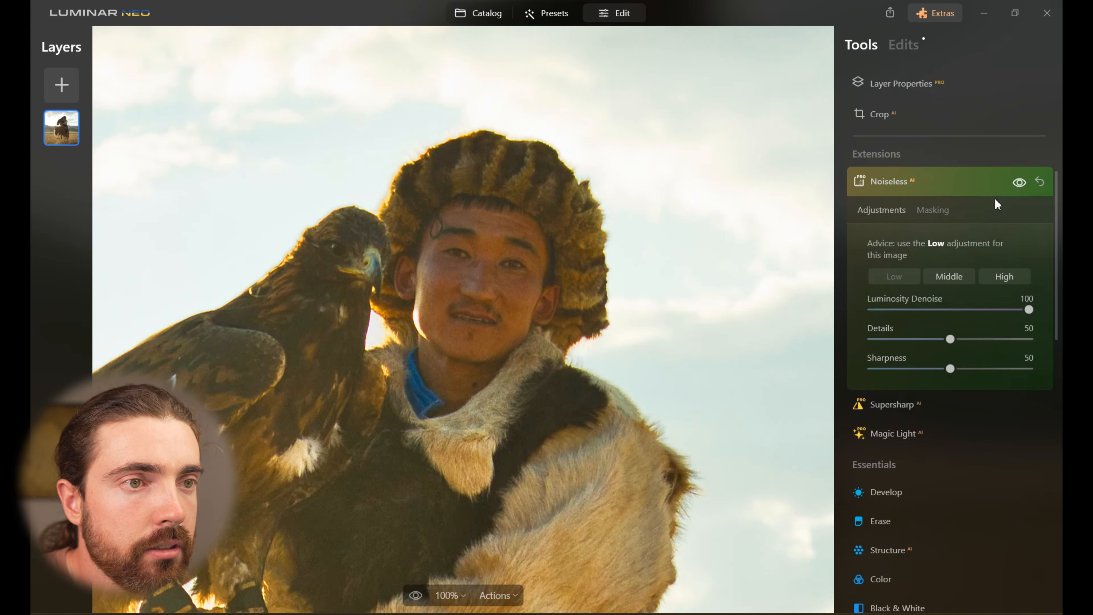
drag(608, 359, 479, 166)
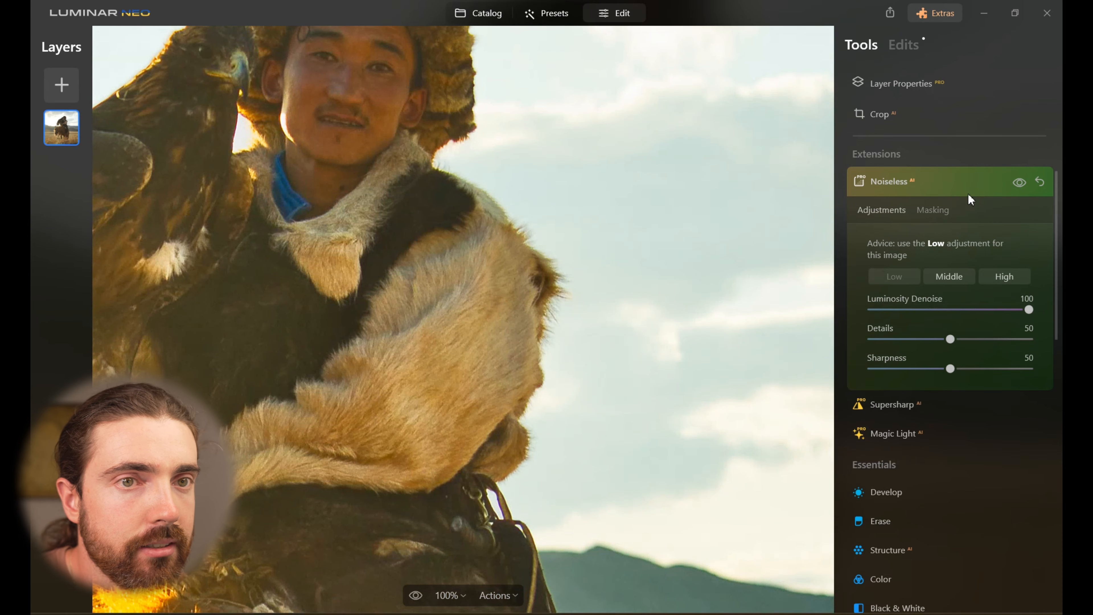
click(1019, 185)
click(1018, 185)
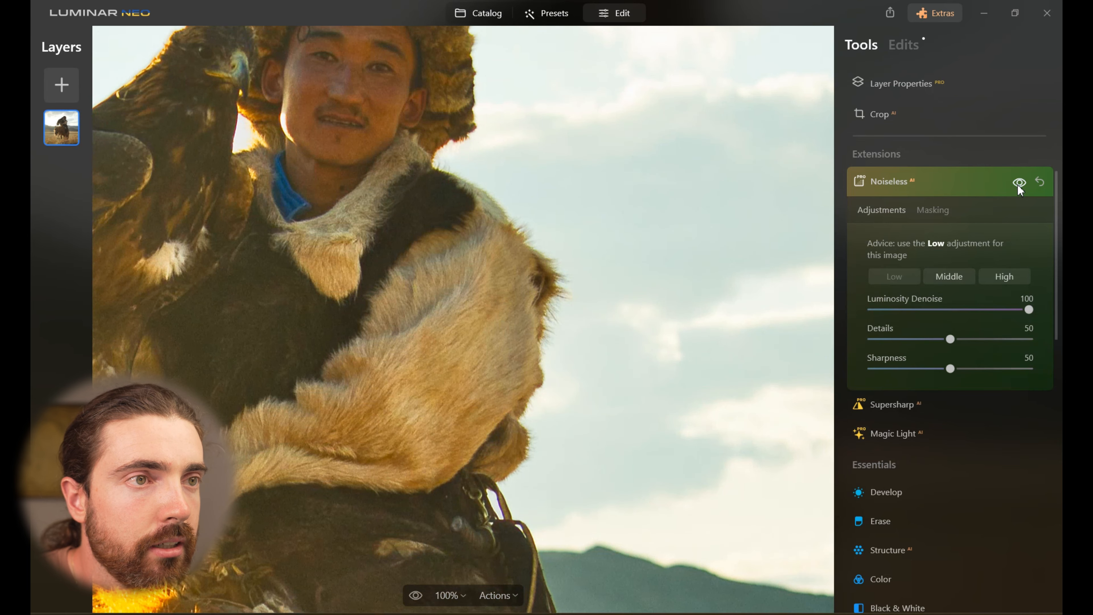
drag(348, 158, 441, 330)
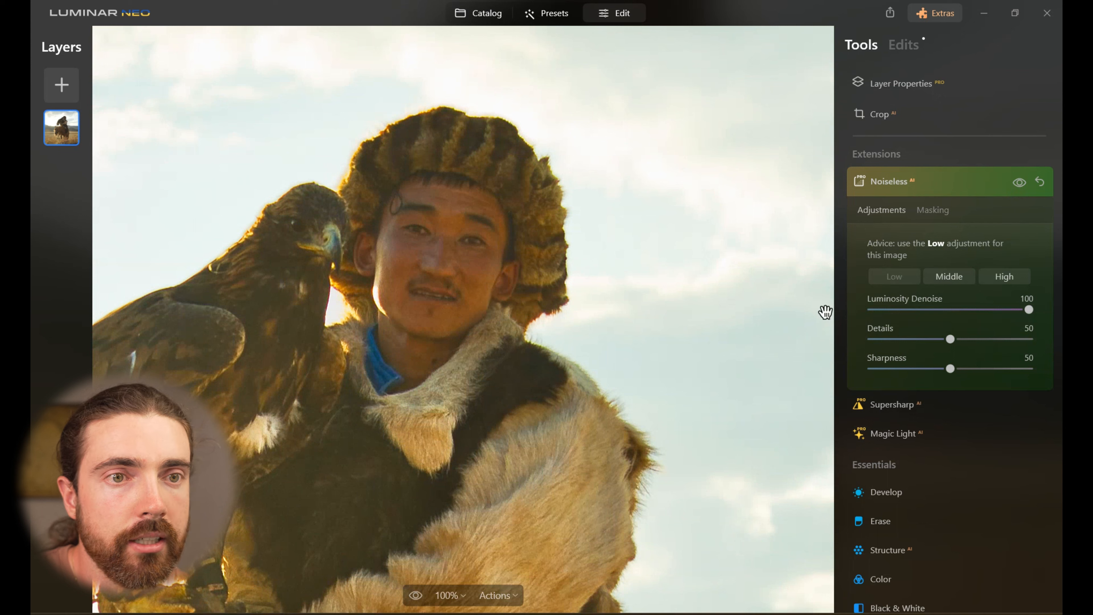
click(958, 186)
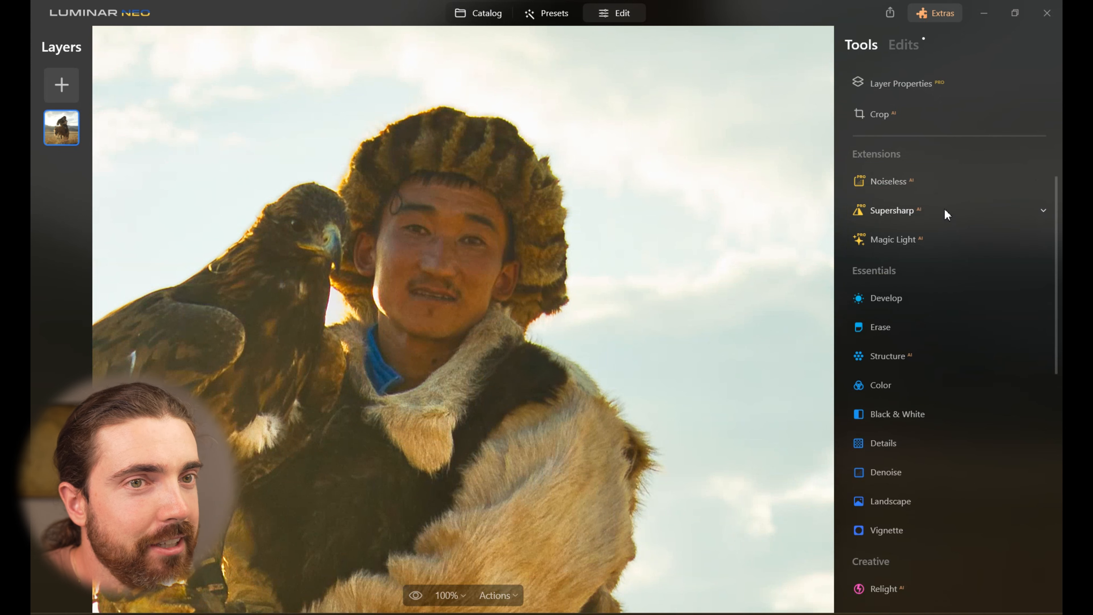
Step: Apply Supersharp at the Low level in Universal mode and compare the rider and eagle with and without it
click(921, 209)
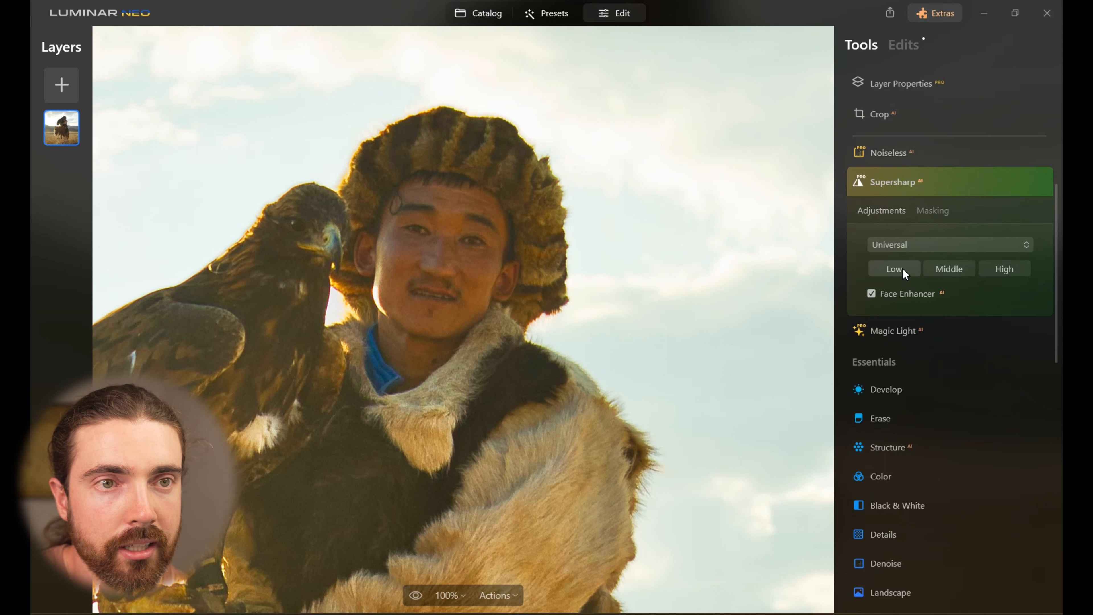
click(895, 269)
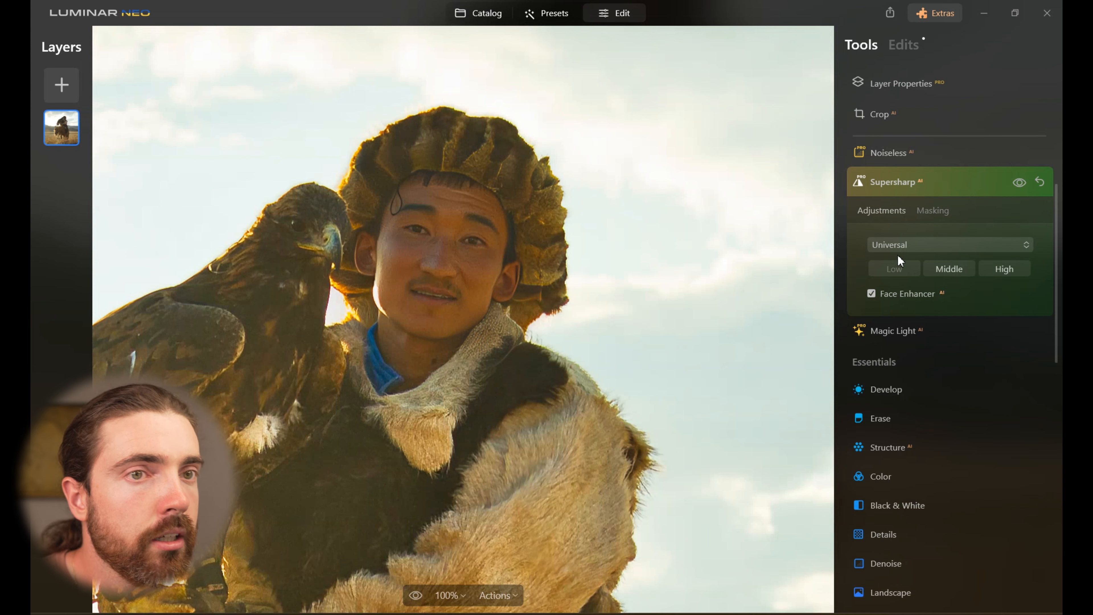
click(1016, 185)
click(1016, 185)
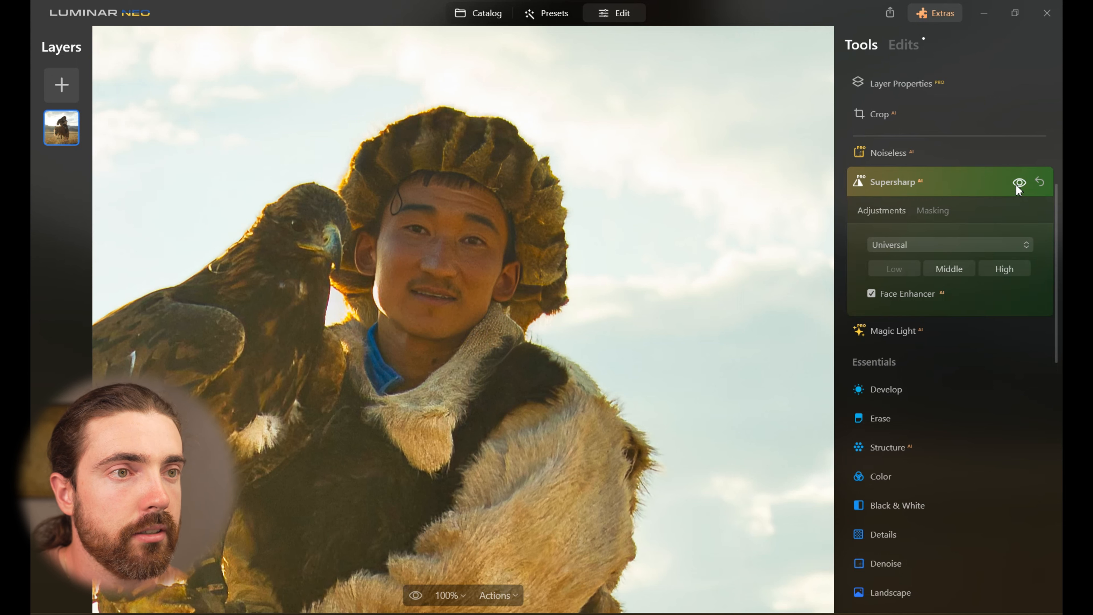
click(1017, 185)
click(1017, 185)
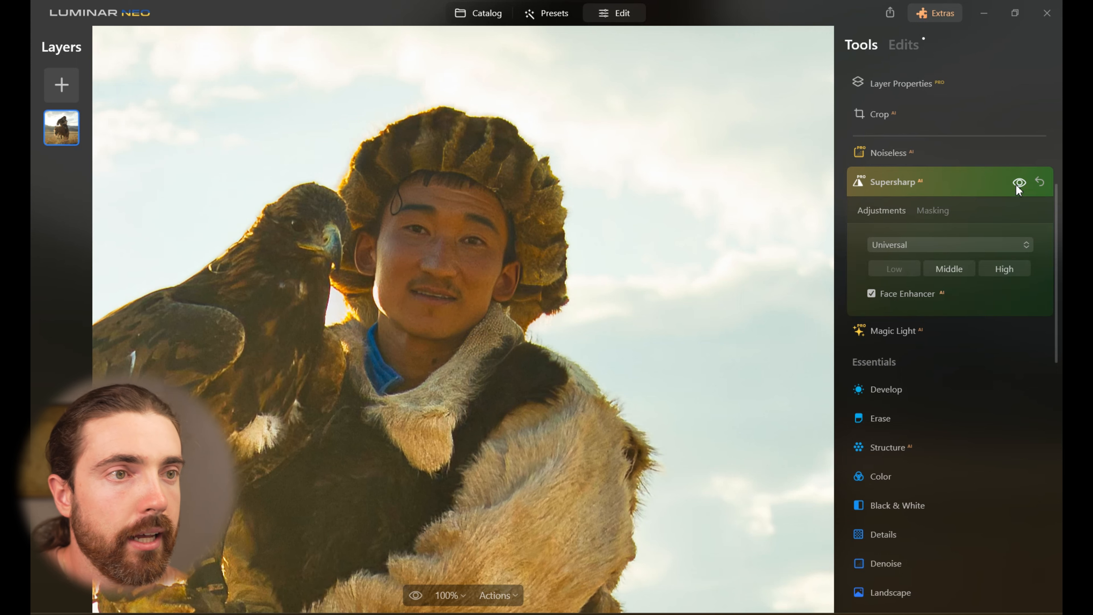
click(1017, 185)
click(1017, 185)
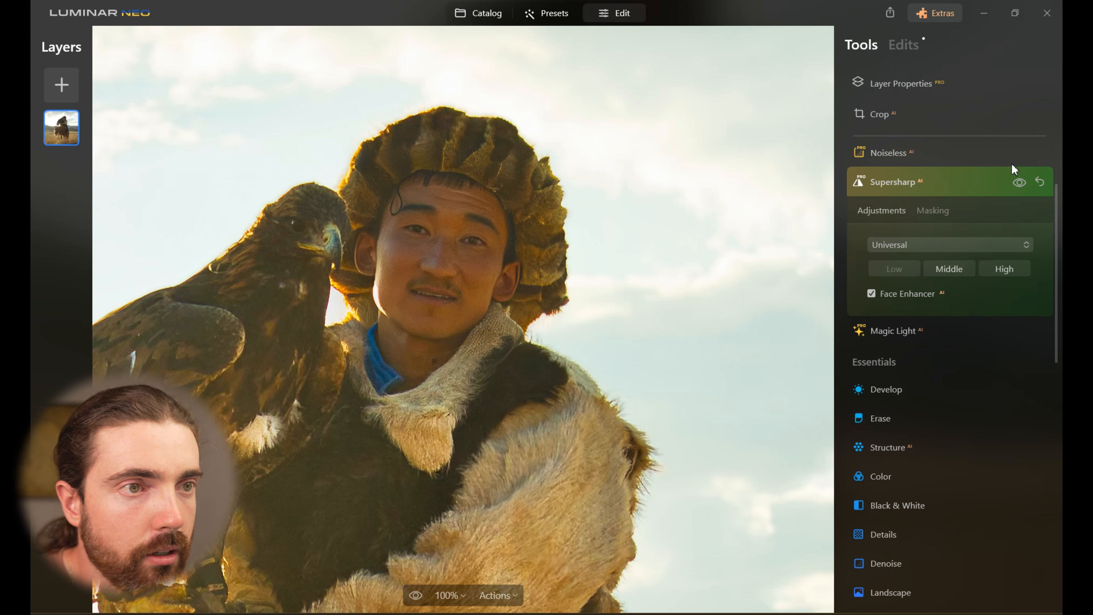
click(1018, 185)
click(1019, 185)
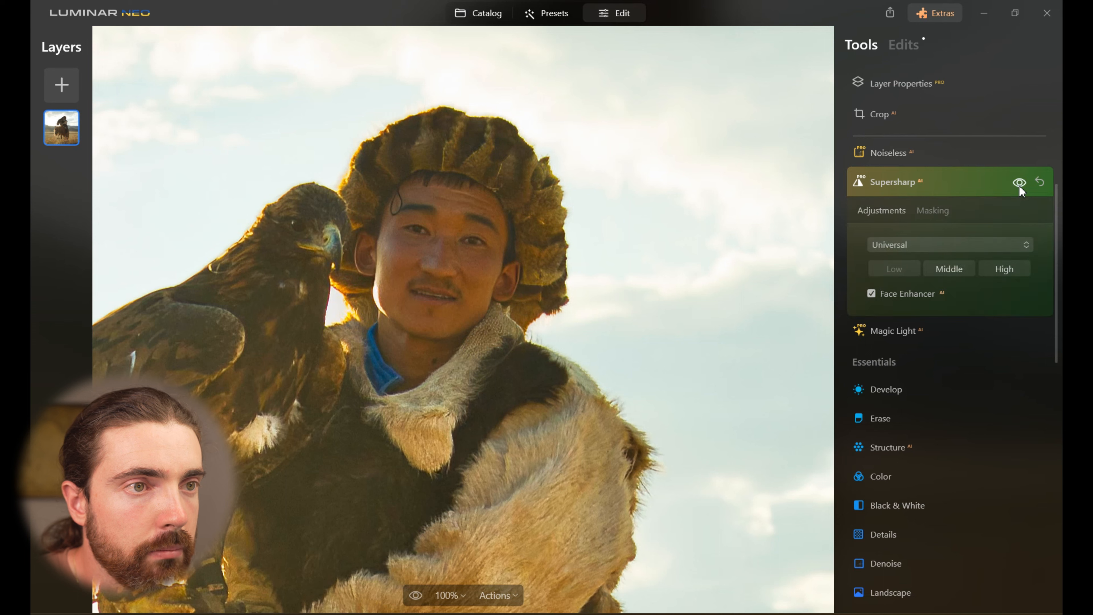
Step: Fit the whole photo in view and compare it with and without the Supersharp adjustment
drag(441, 352, 511, 369)
click(537, 284)
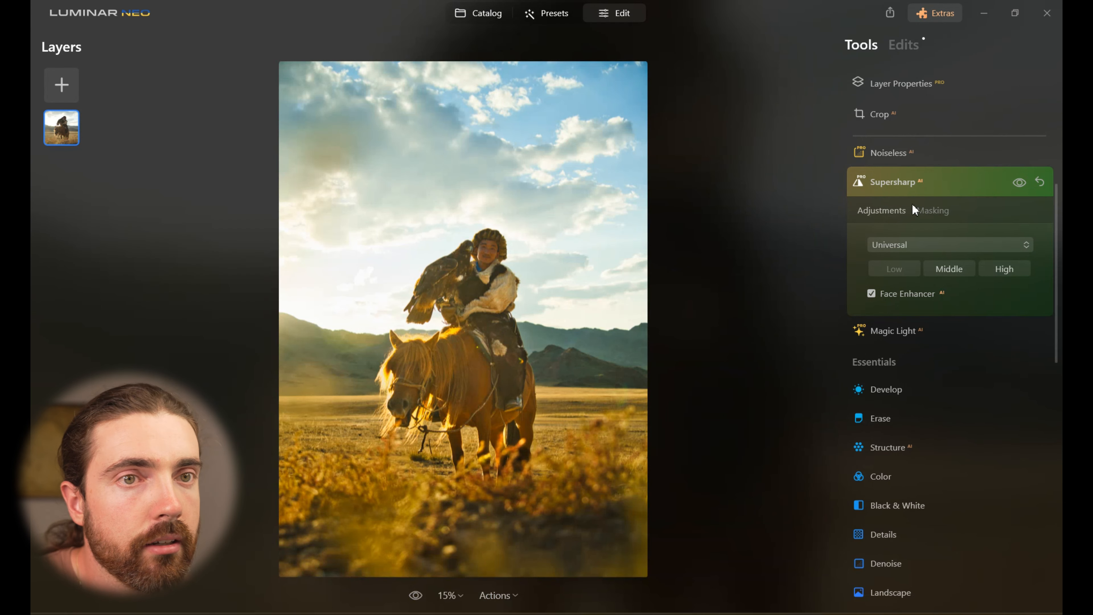
click(1019, 184)
click(1019, 184)
click(1019, 184)
click(1018, 184)
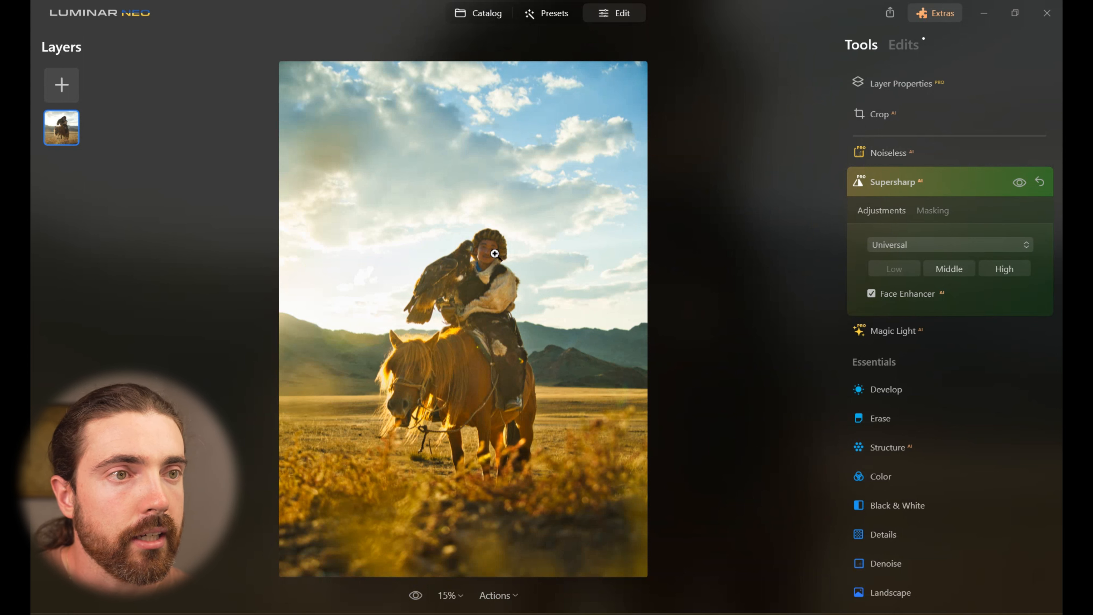
Step: Inspect the horse's head and mane at 100% with and without Supersharp
click(491, 261)
drag(358, 513, 635, 308)
drag(517, 538, 603, 240)
drag(378, 395, 615, 168)
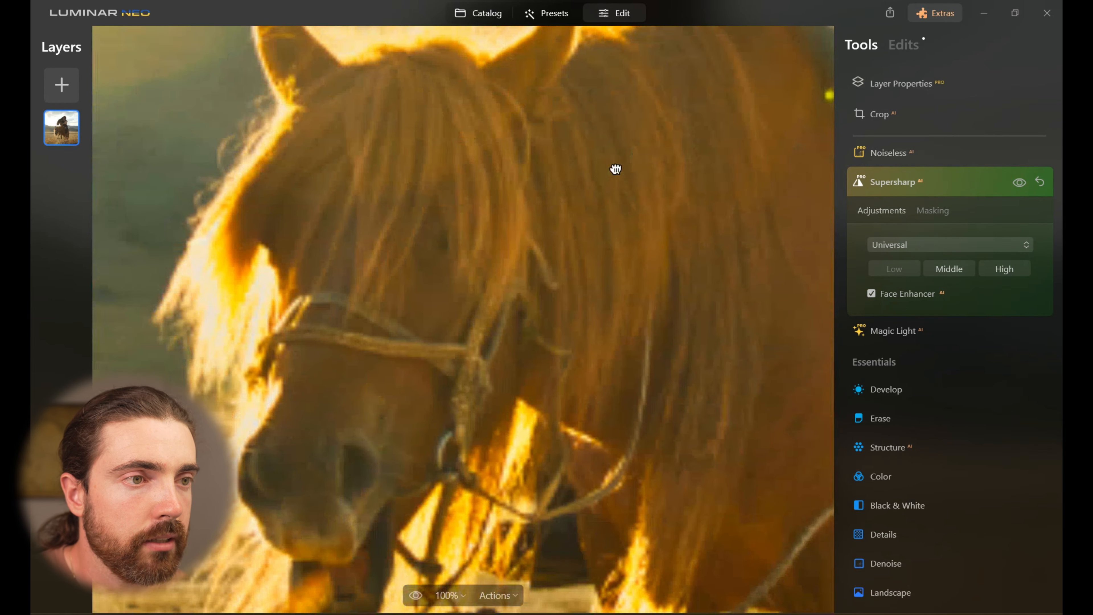
click(1019, 182)
click(1019, 183)
click(1019, 185)
click(1019, 184)
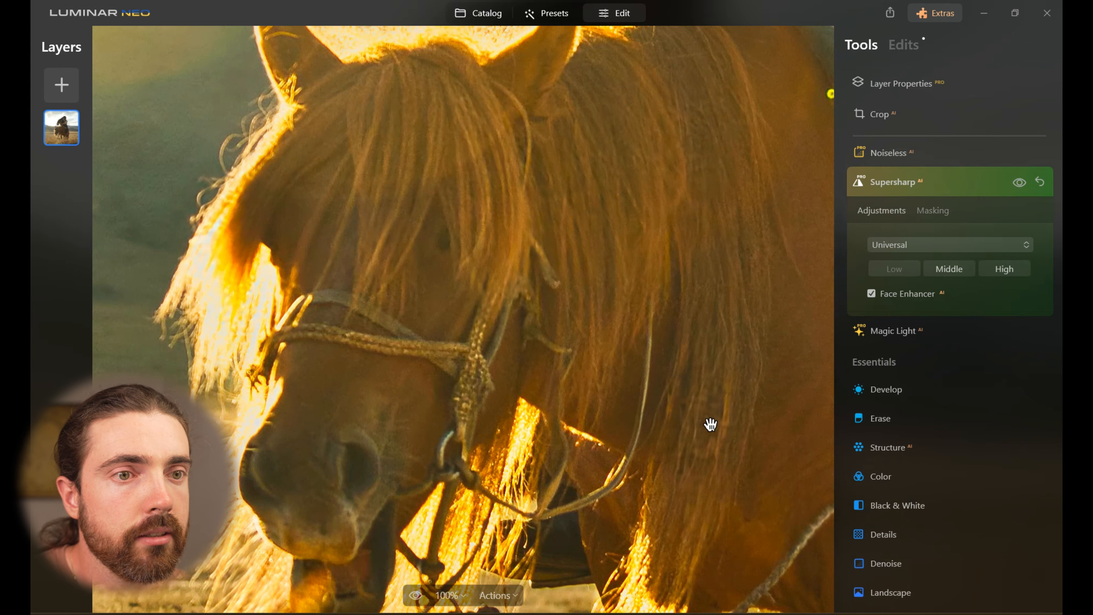
Step: Recheck Supersharp on the rider and eagle at 100%, close the tool and return to the full photo
drag(728, 117, 511, 275)
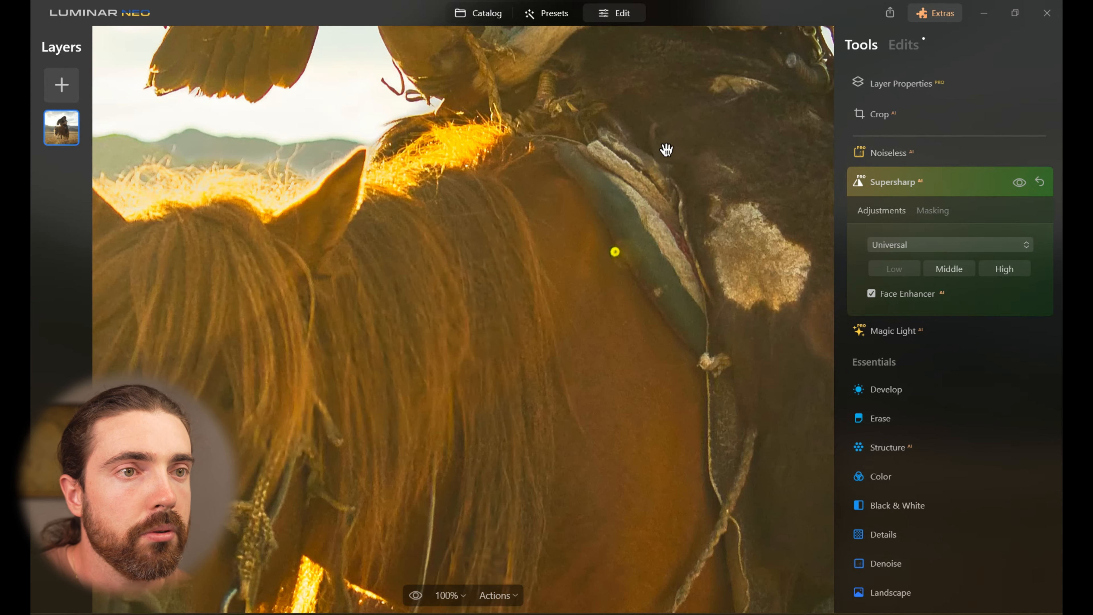
drag(653, 157, 390, 342)
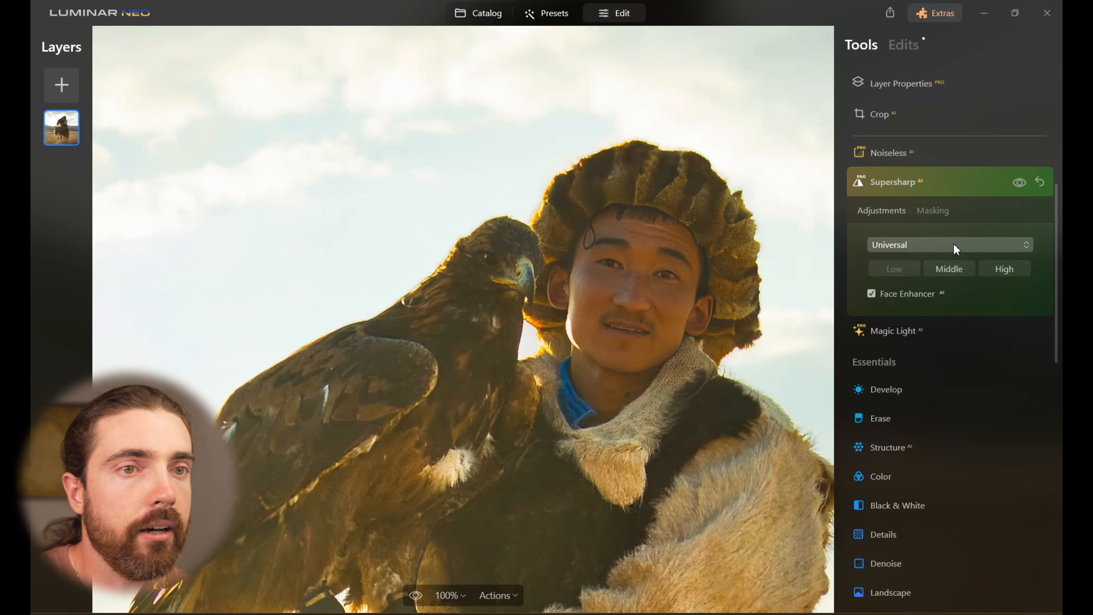
click(1019, 185)
click(1018, 184)
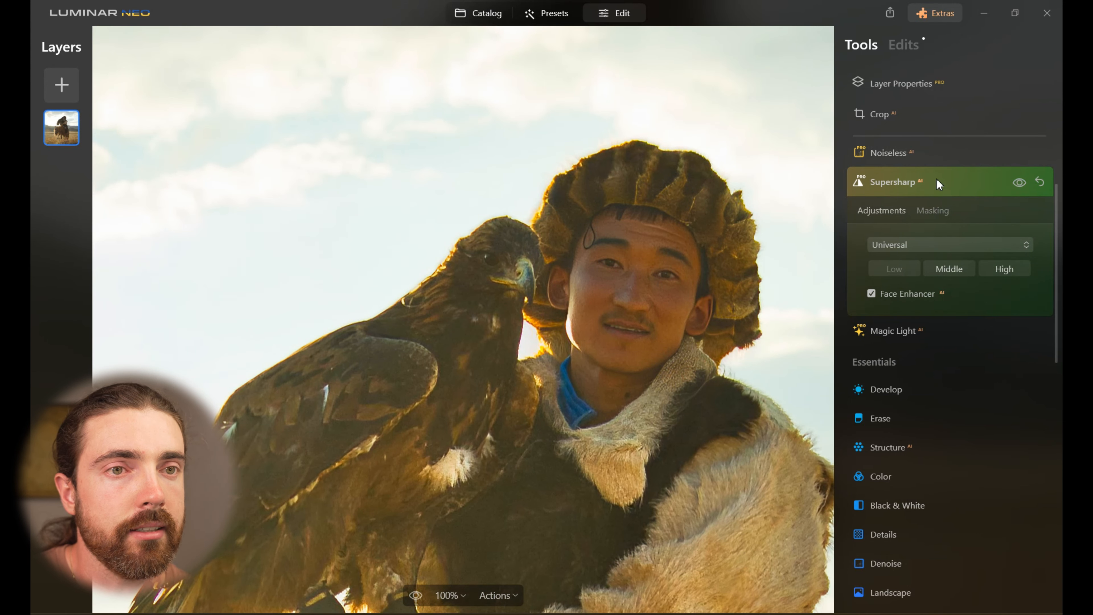
click(956, 182)
double_click(652, 354)
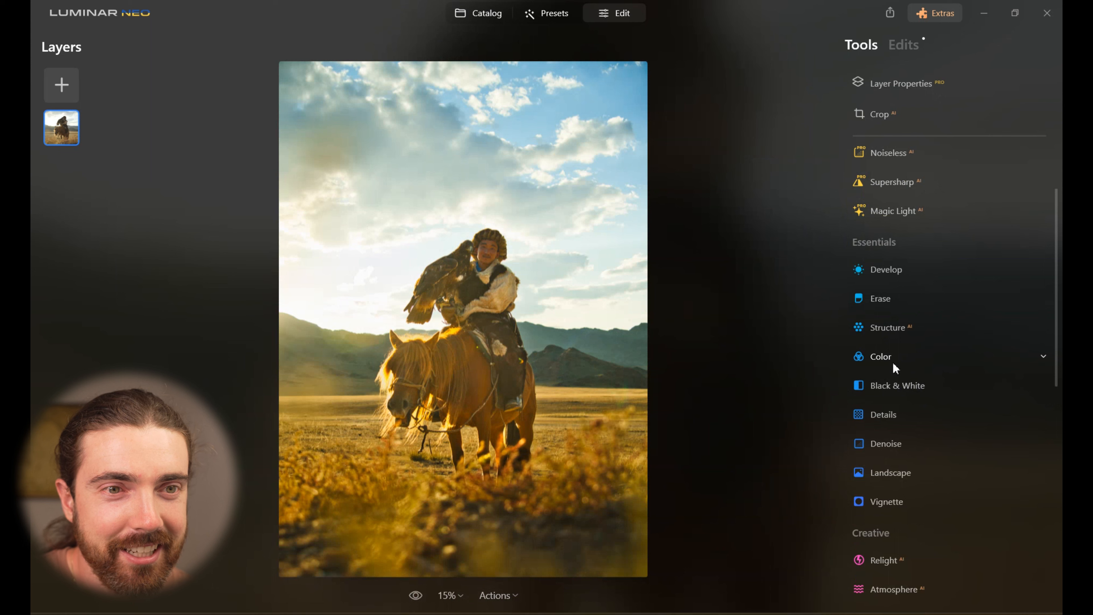
Step: Set Enhance's Accent to 16, compare the photo with and without it, and close the tool
scroll(917, 310, up, 3)
scroll(927, 336, up, 1)
click(907, 184)
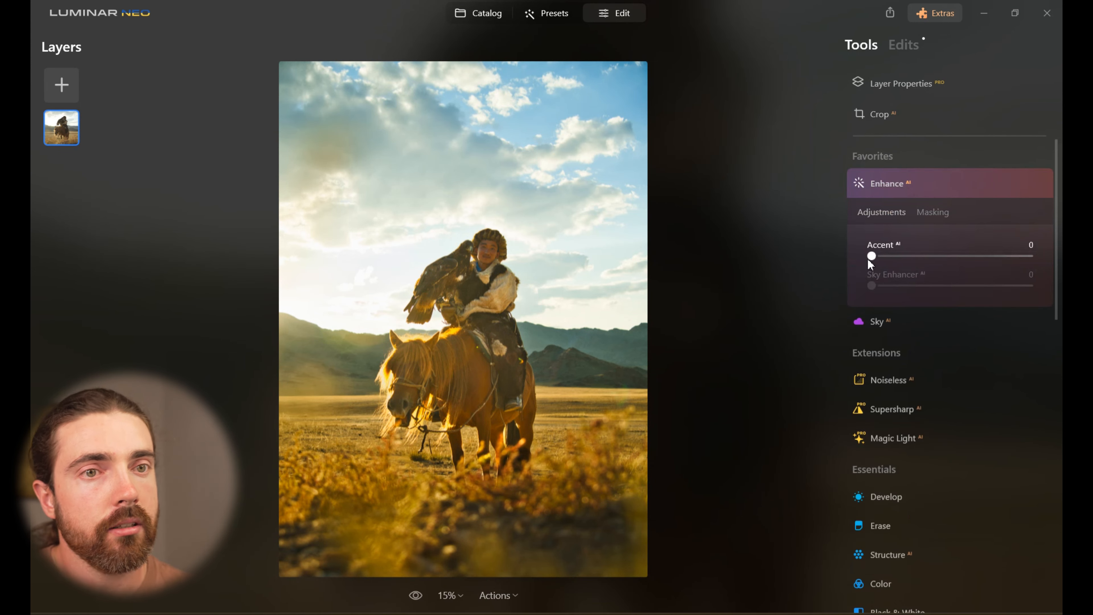
drag(870, 258, 896, 262)
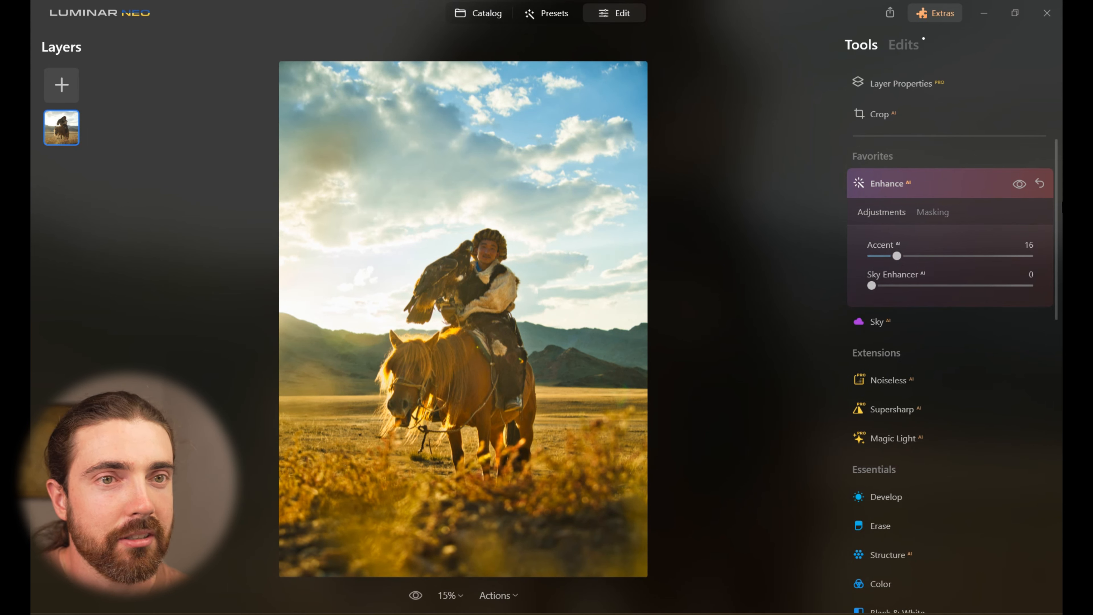
click(1020, 184)
click(1020, 184)
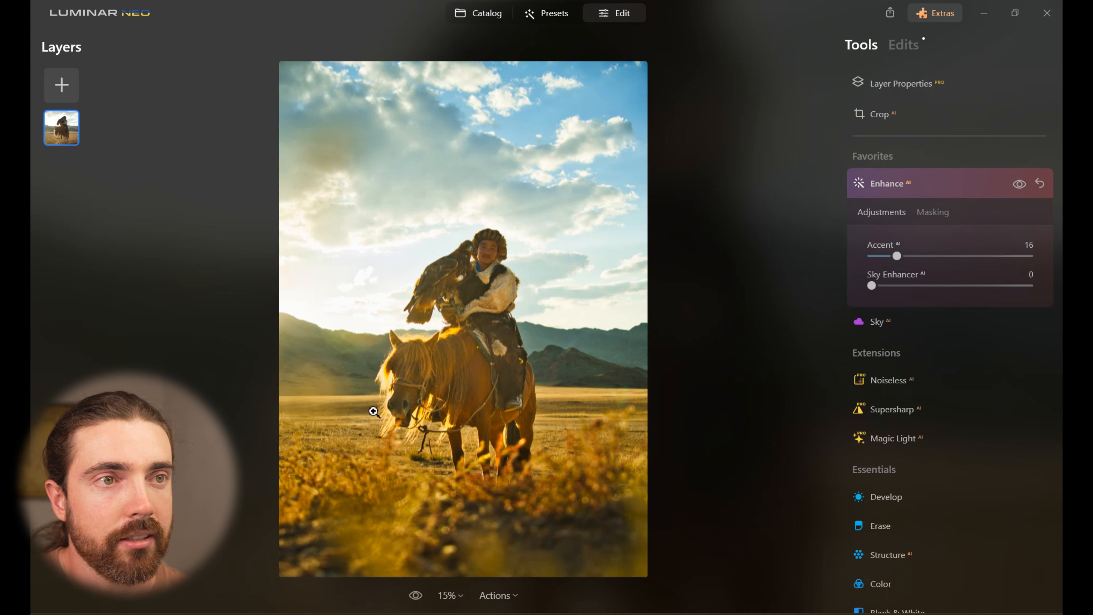
click(954, 185)
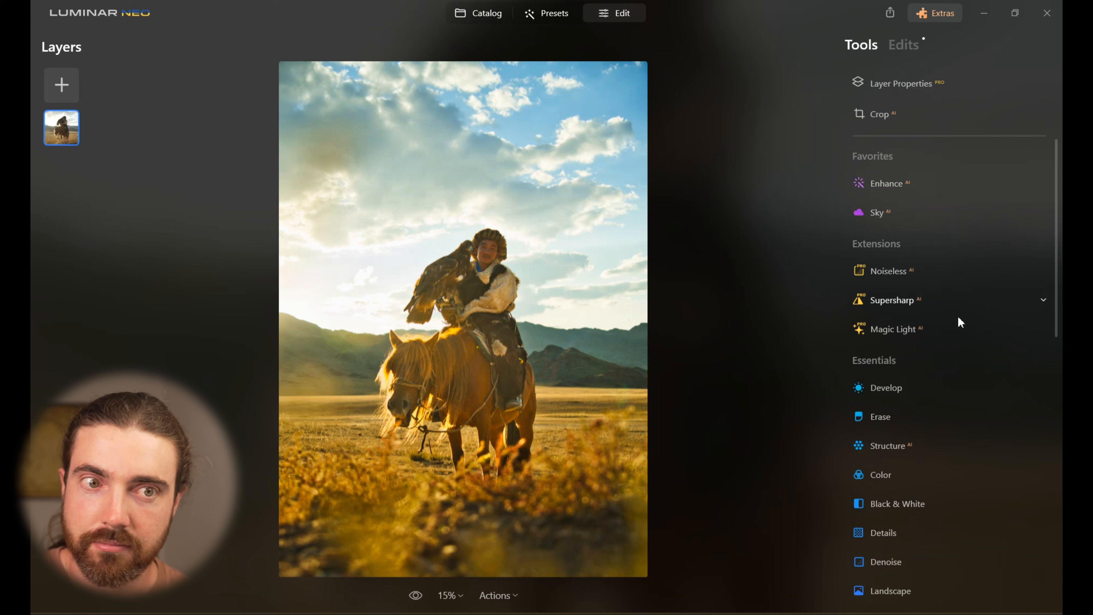
Step: Browse the built-in skies and replace the photo's sky with Sunset 3
scroll(953, 397, down, 1)
scroll(951, 402, down, 1)
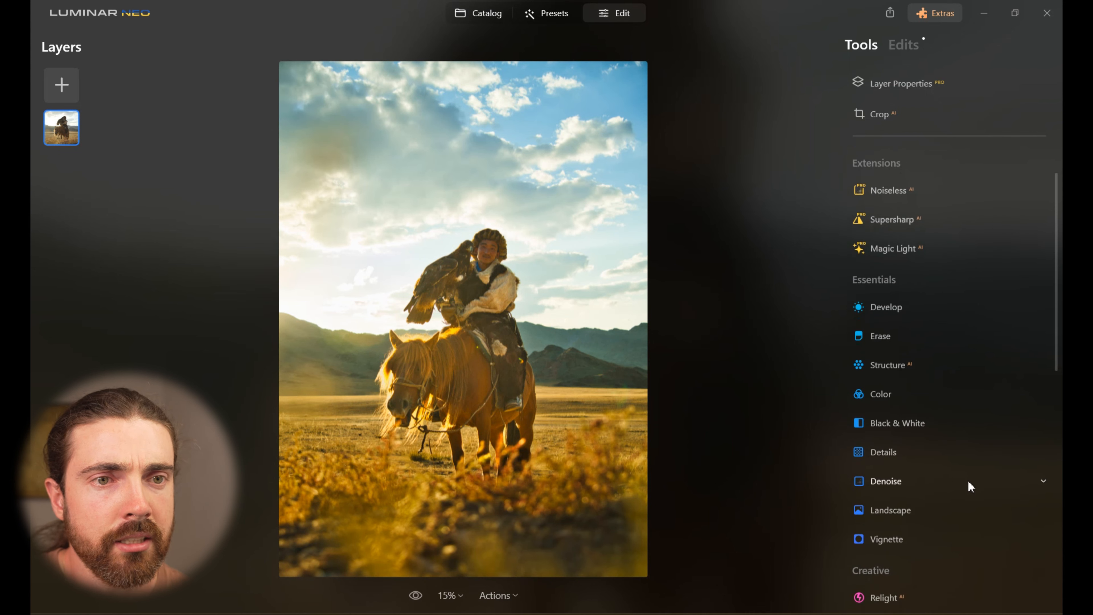
scroll(977, 452, up, 2)
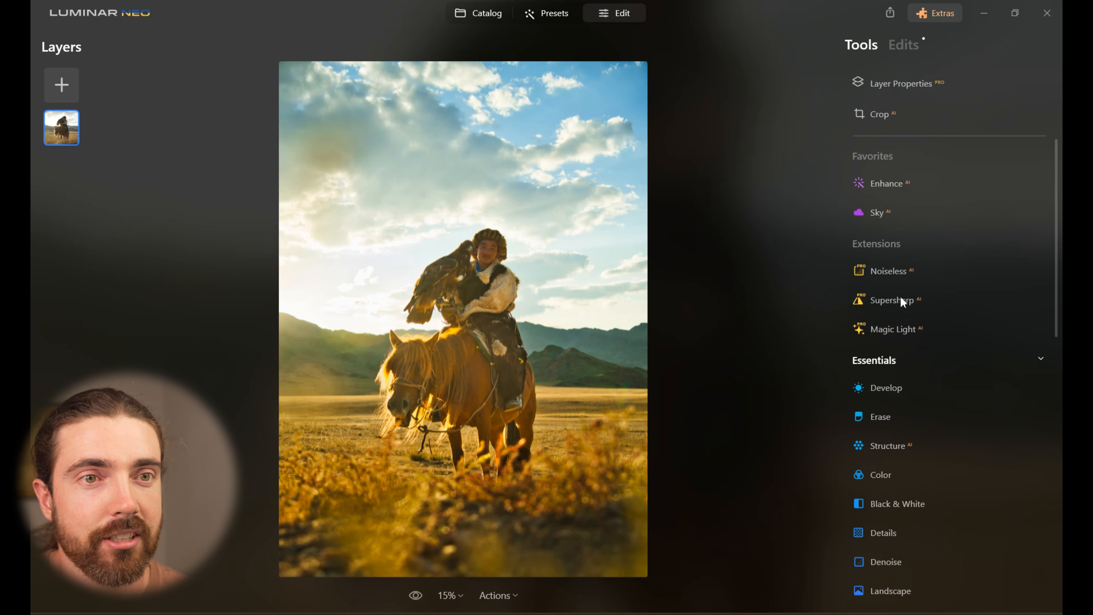
click(897, 216)
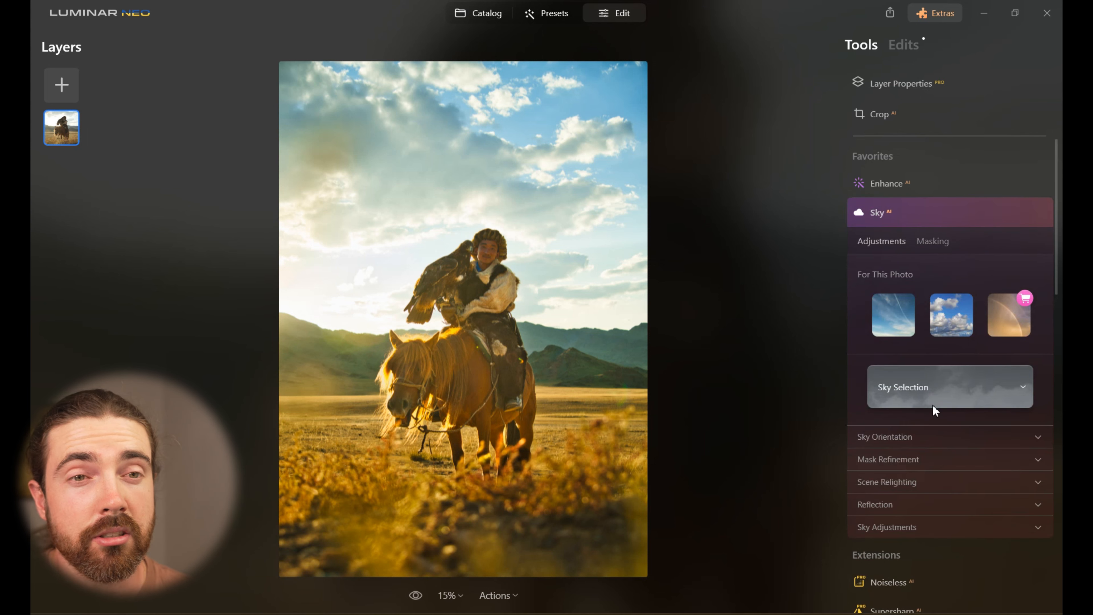
click(944, 389)
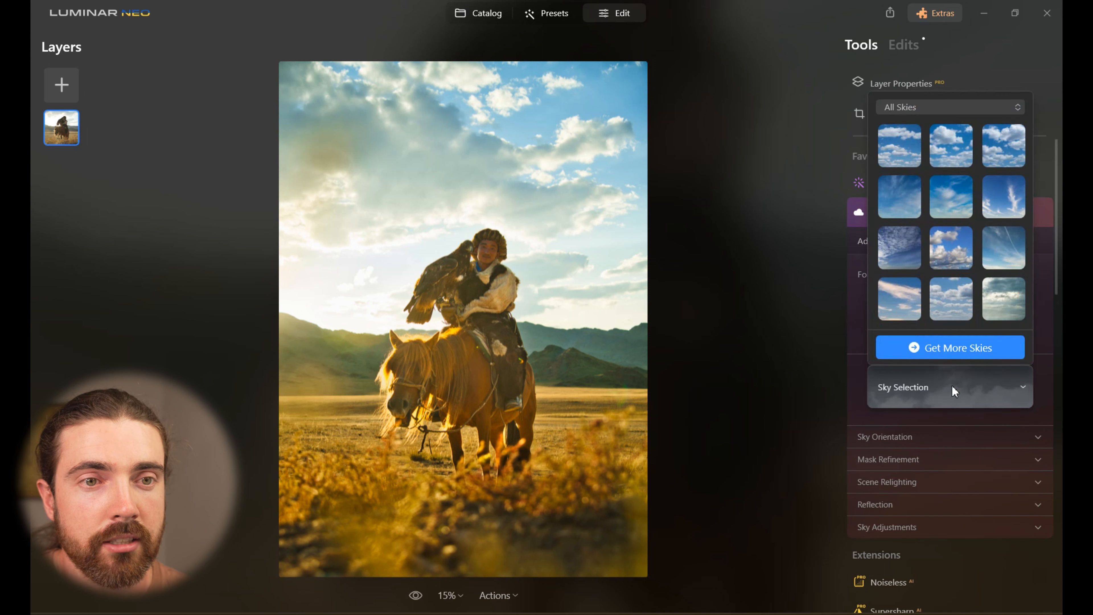
scroll(981, 214, down, 6)
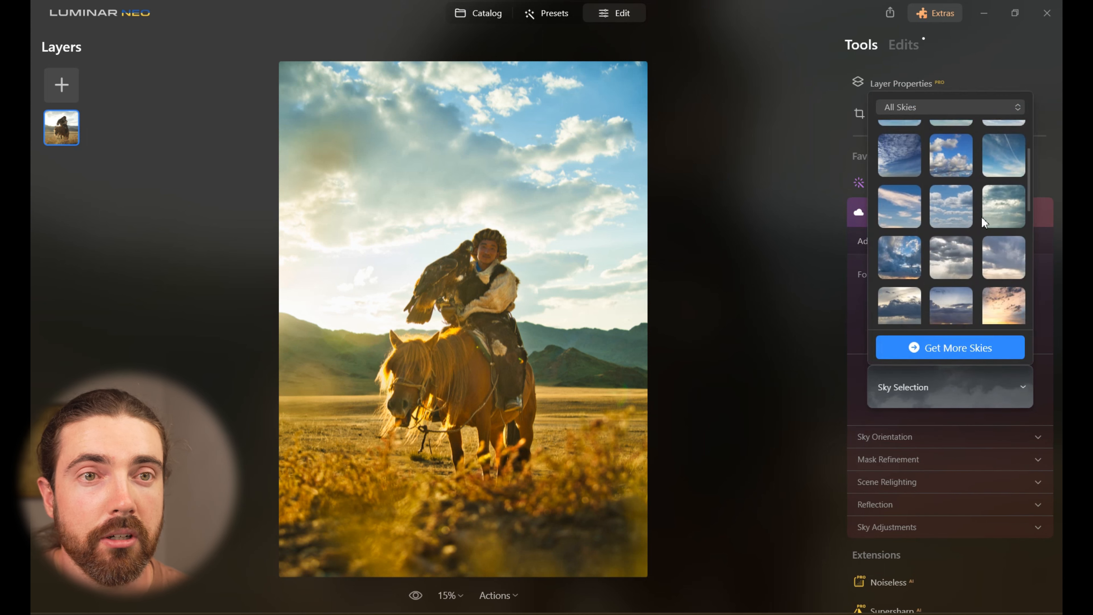
scroll(995, 253, up, 1)
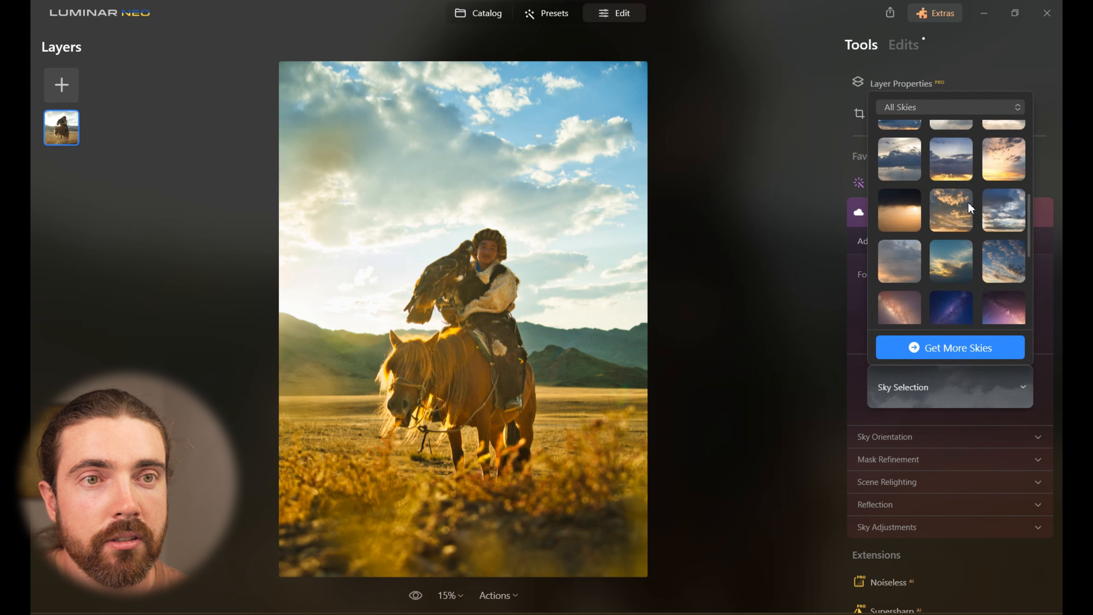
scroll(947, 256, down, 3)
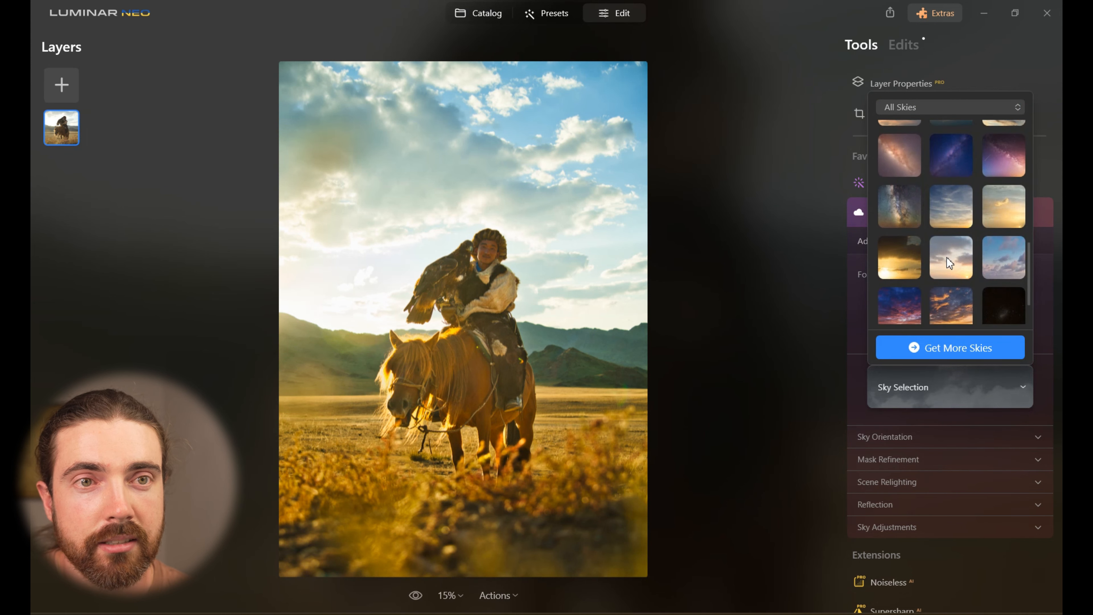
scroll(952, 280, down, 2)
scroll(952, 277, up, 3)
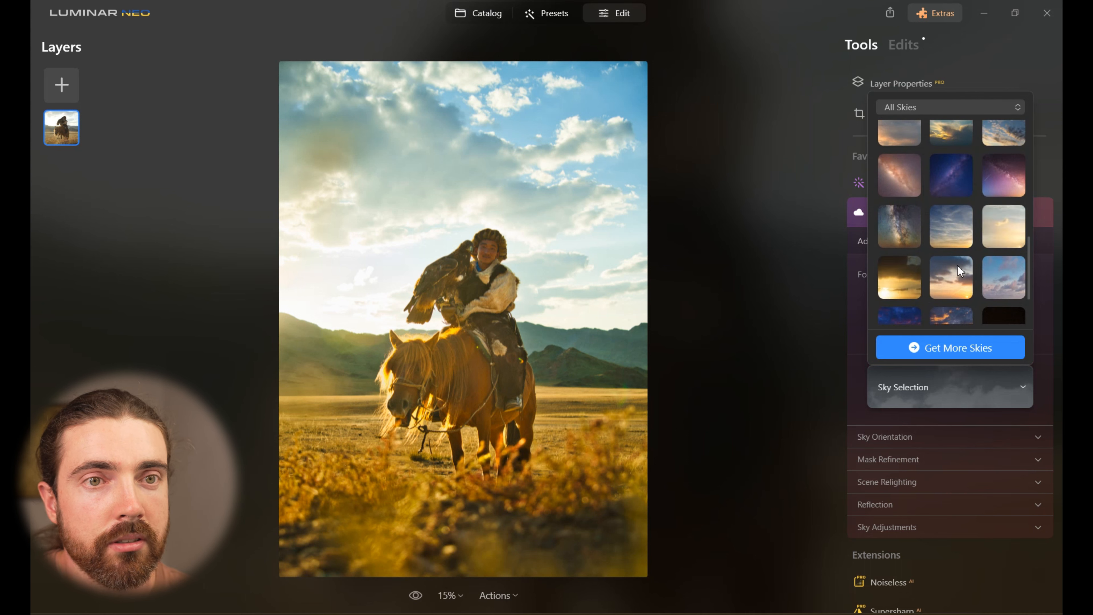
click(898, 280)
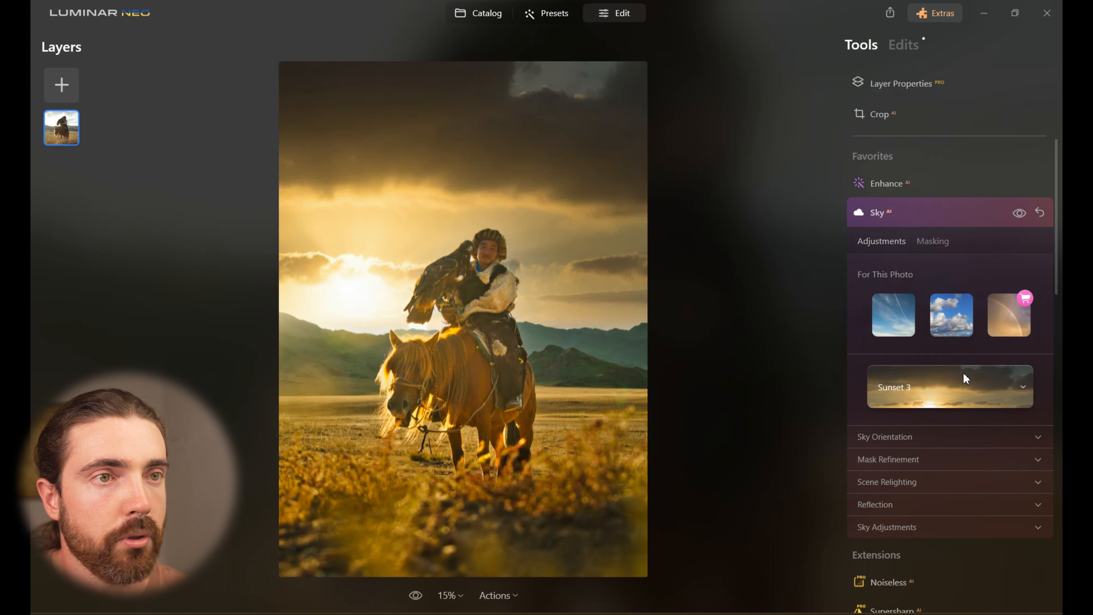
Step: Compare the rider photo with and without the Sunset 3 sky replacement
click(1021, 213)
click(1020, 213)
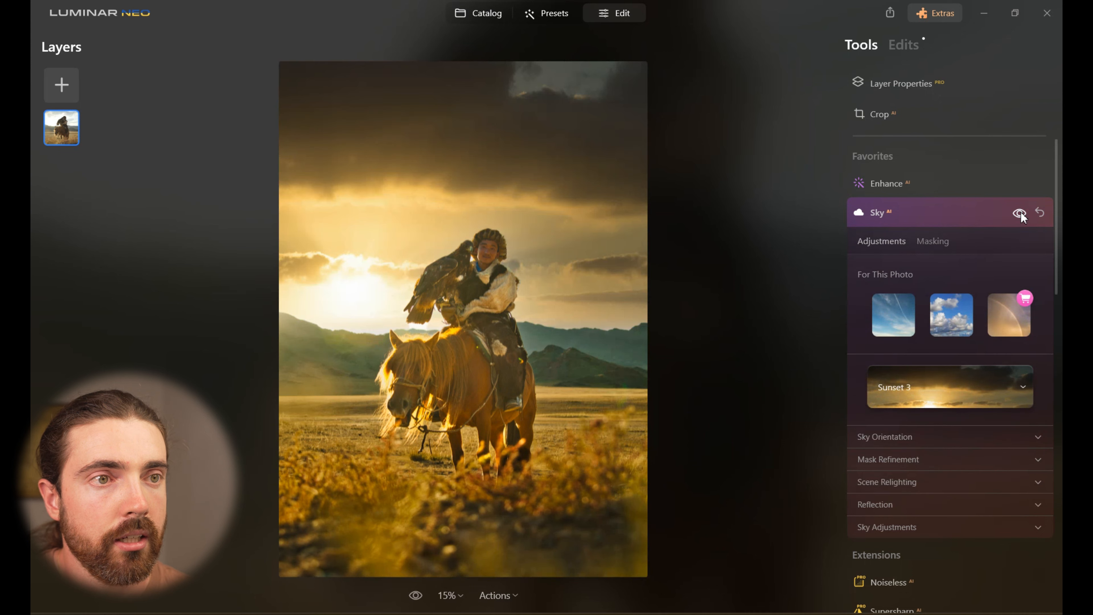
click(1021, 213)
click(1021, 212)
click(1021, 212)
click(1021, 212)
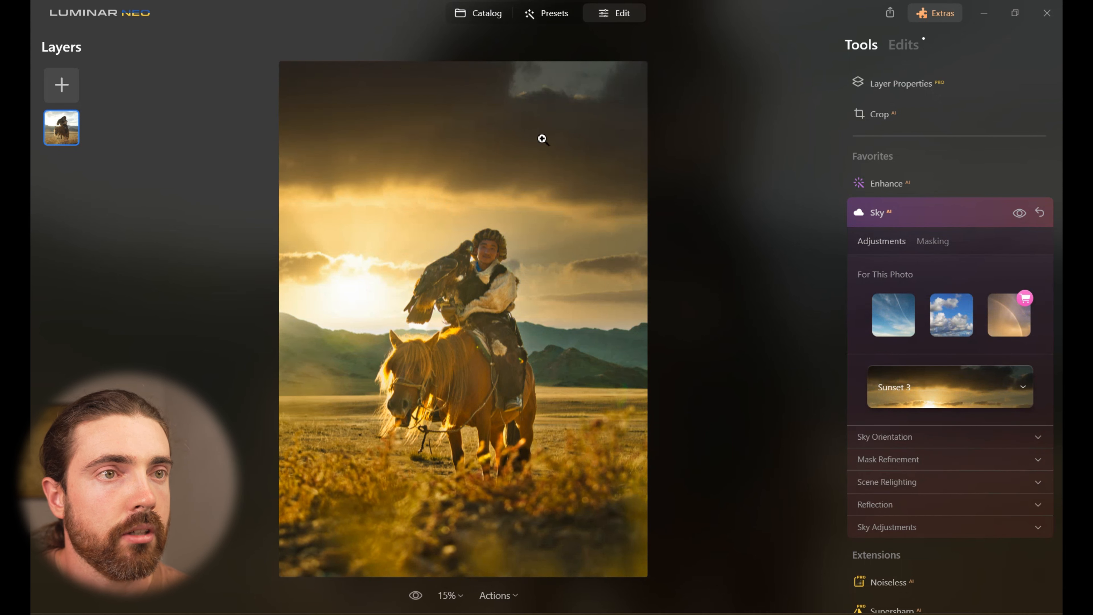
click(1019, 212)
click(1019, 213)
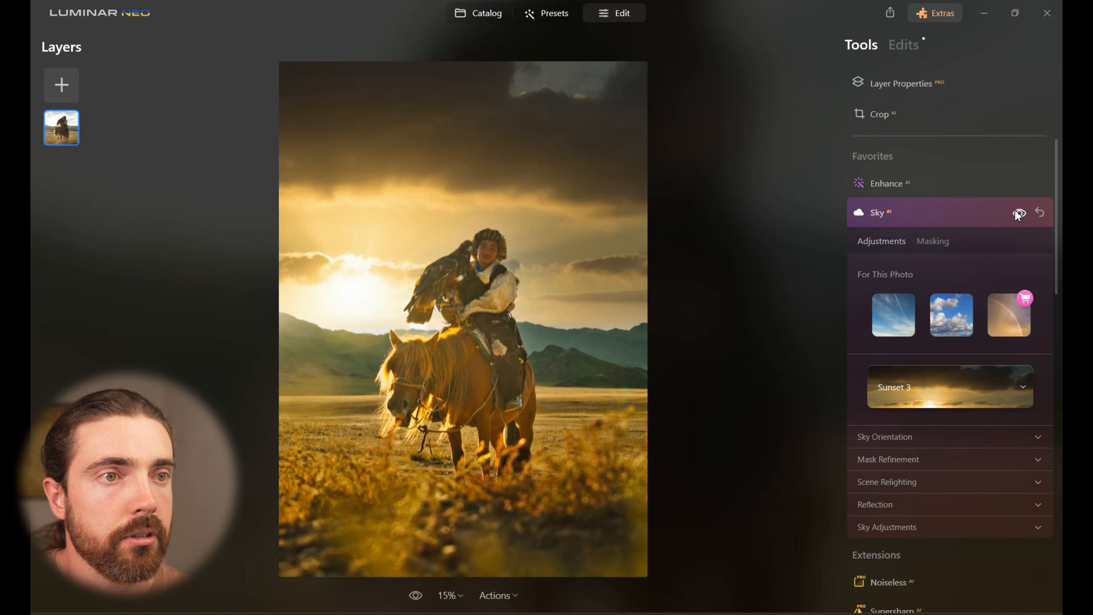
Step: Close the Sky tool, inspect the rider's and eagle's edges against the new sky at 100%, and return to the full photo
click(973, 206)
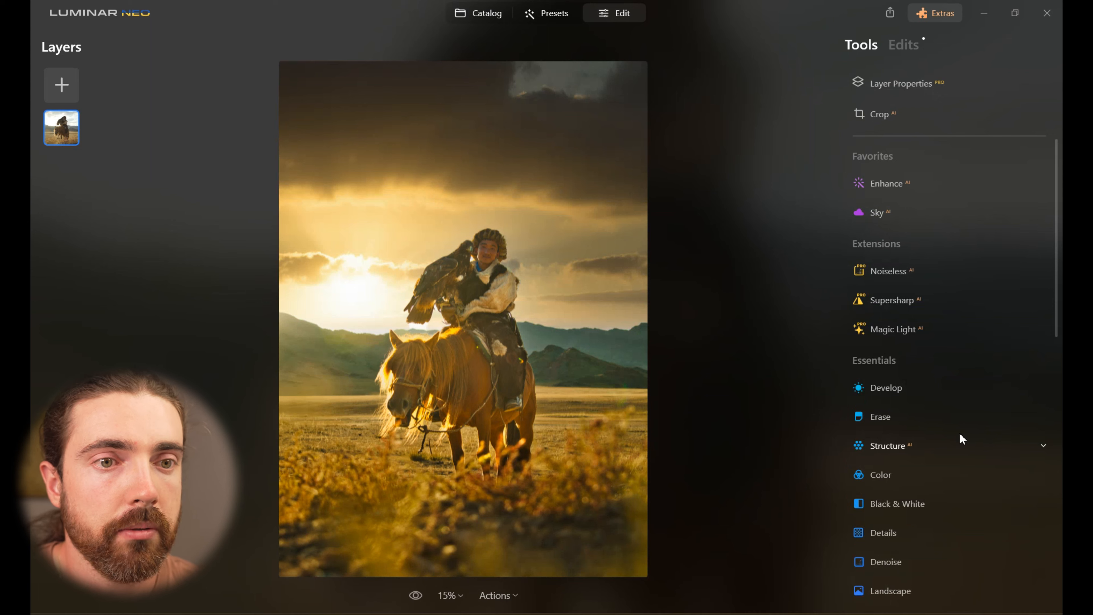
scroll(960, 438, down, 5)
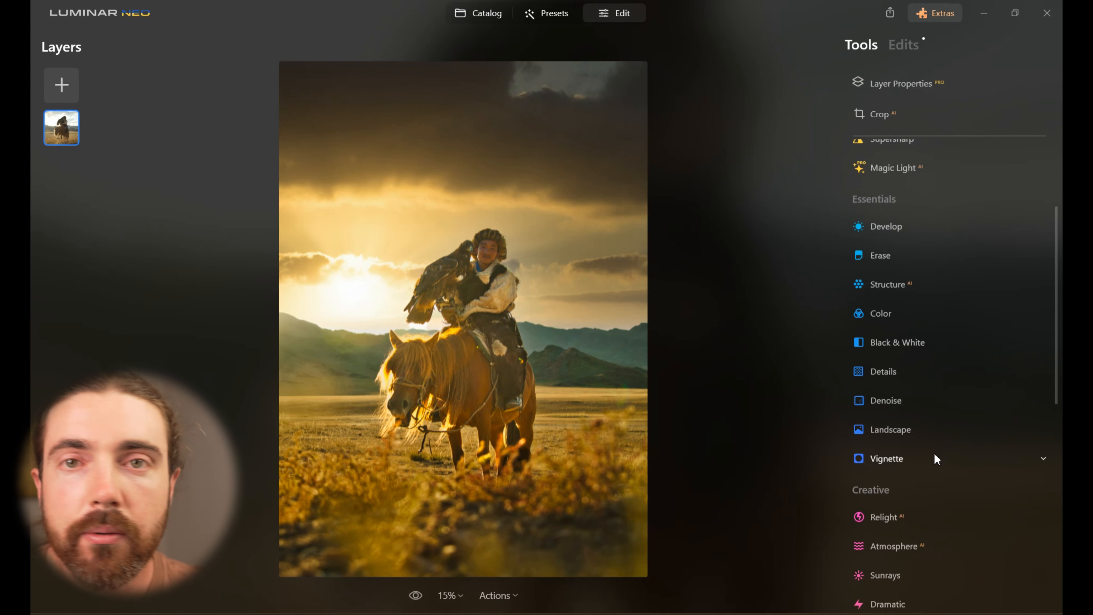
double_click(478, 254)
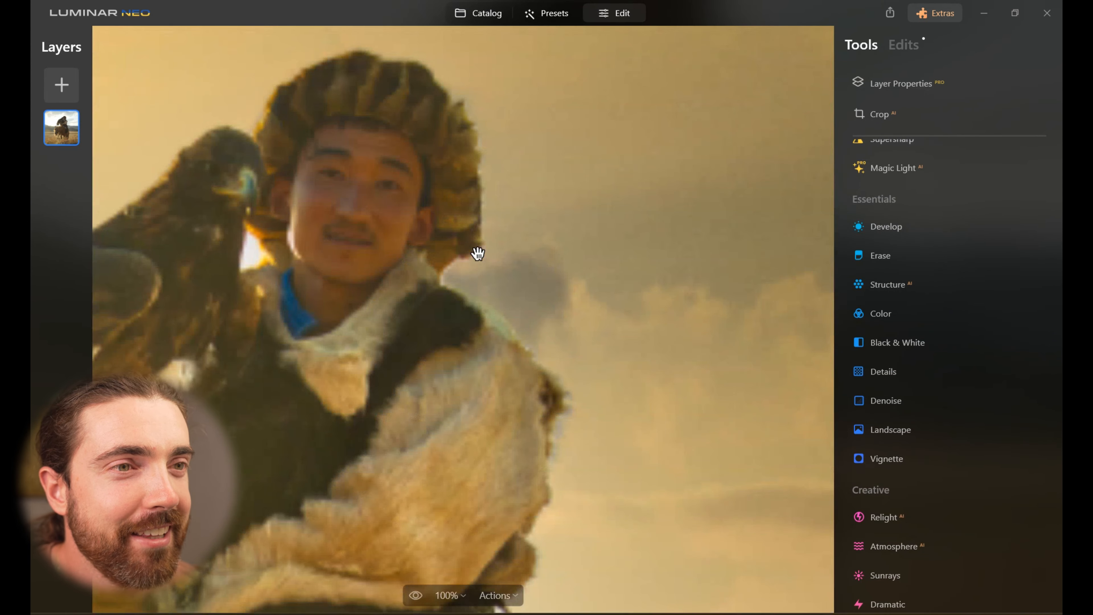
drag(410, 239, 591, 315)
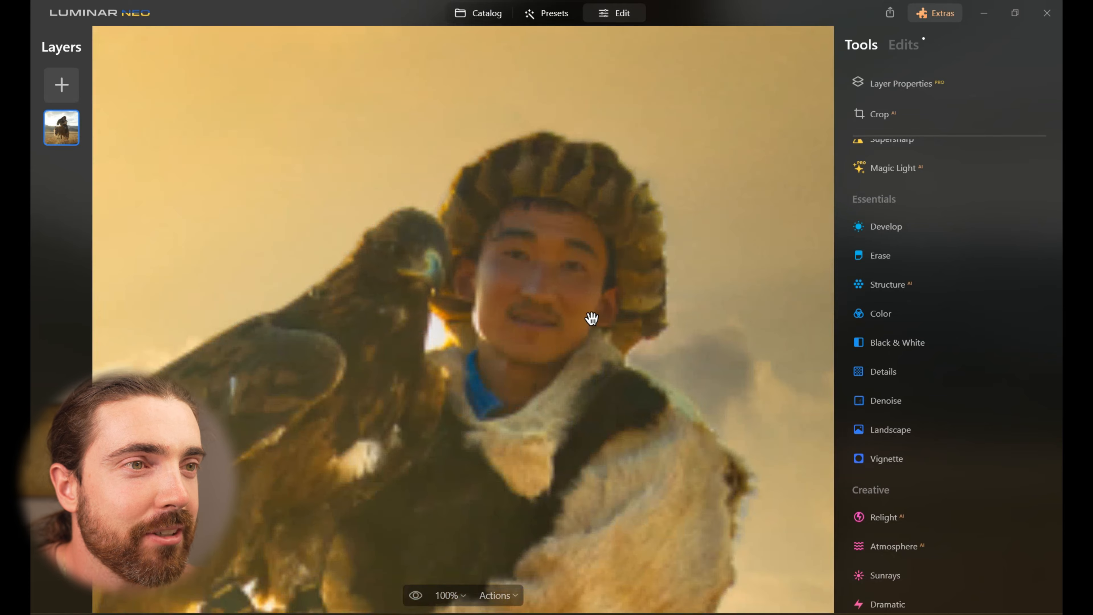
double_click(553, 228)
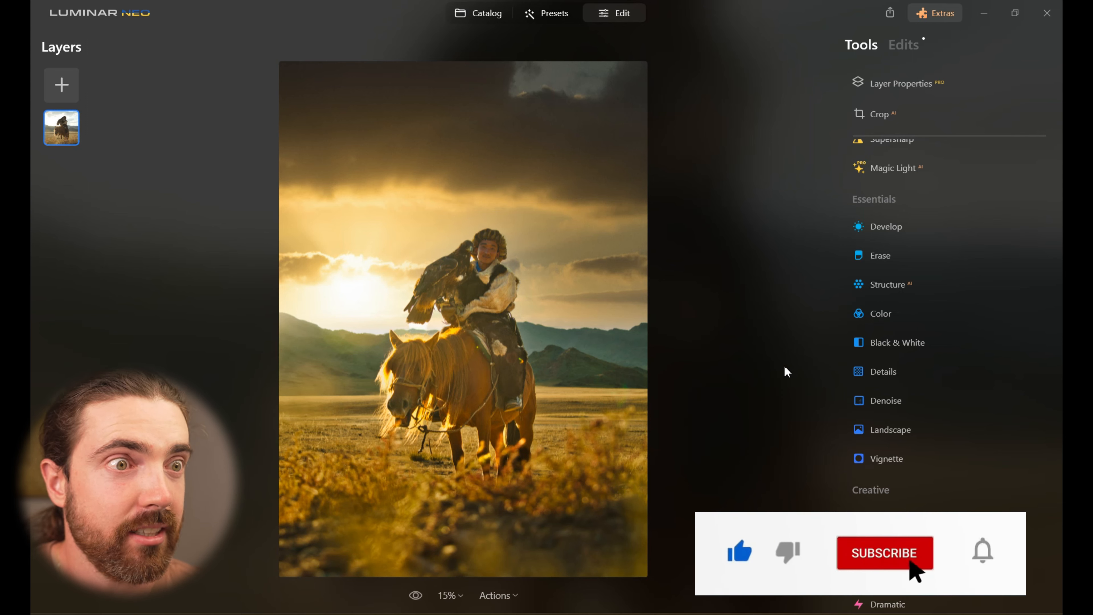
Step: Add Sunrays with Amount 40 and place the sun center on the bright sun just above the hills
scroll(918, 394, down, 2)
scroll(918, 389, down, 2)
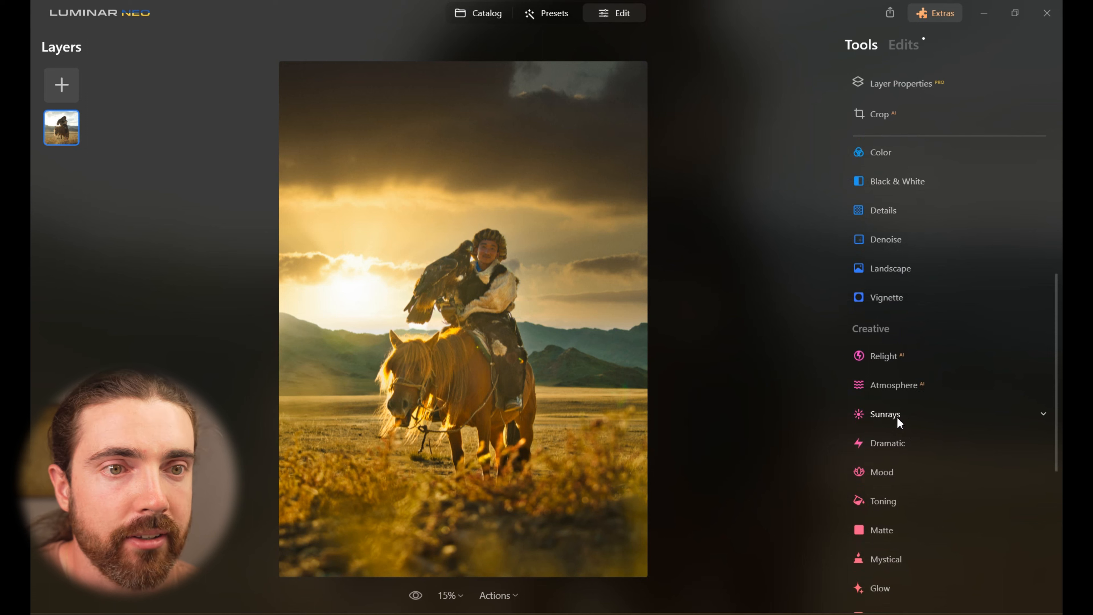
click(902, 413)
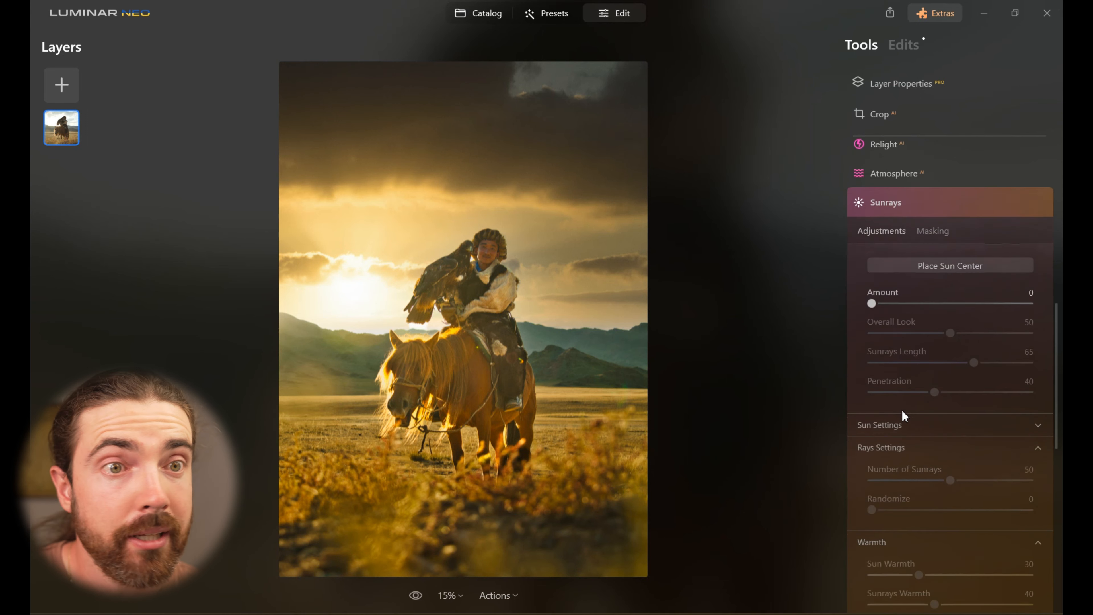
click(949, 246)
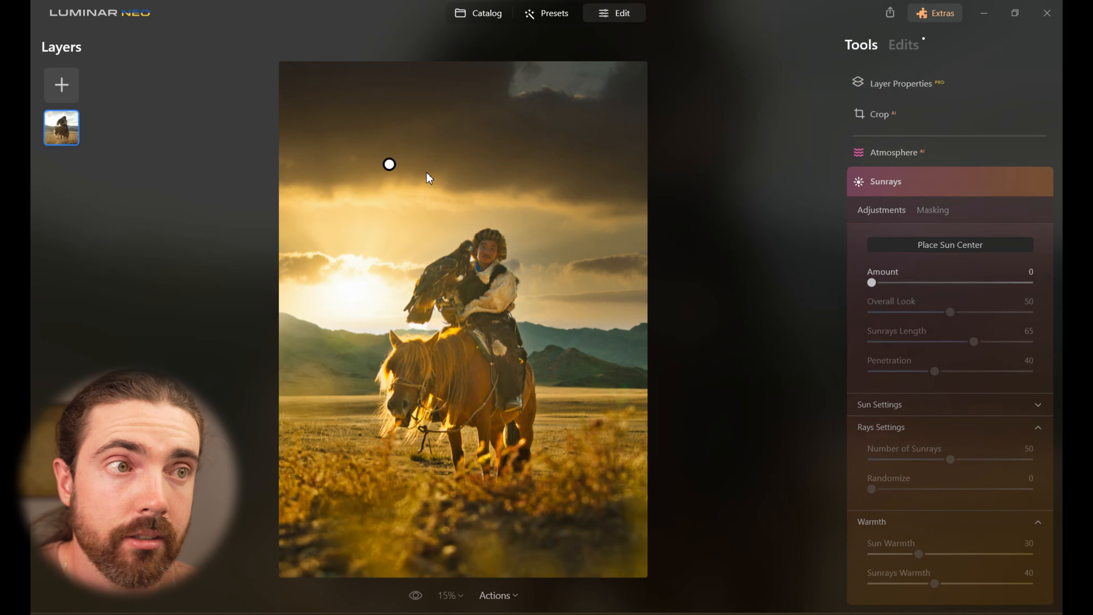
drag(870, 283, 936, 283)
drag(388, 164, 349, 309)
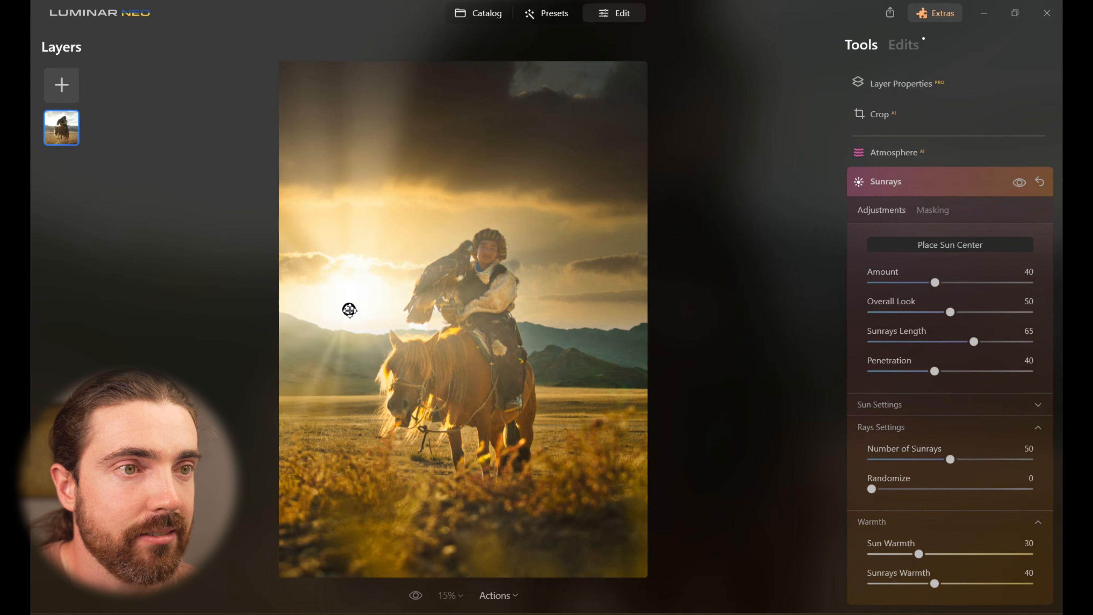
Step: Soften the Sunrays with Amount 10, Penetration 0 and Number of Sunrays 0, and close the tool
drag(926, 372, 873, 375)
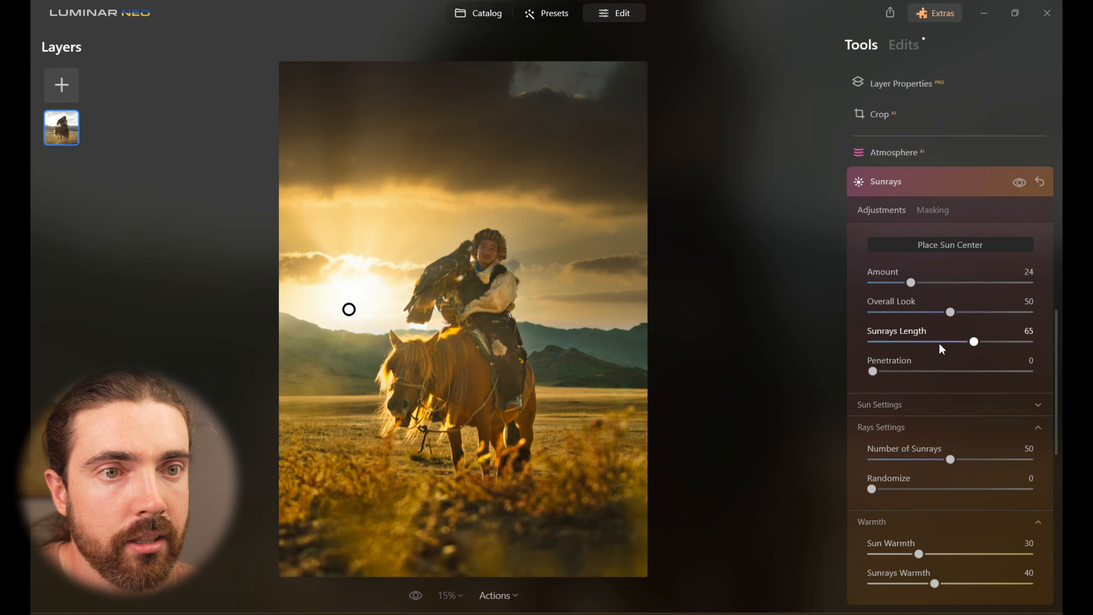
drag(950, 460, 871, 460)
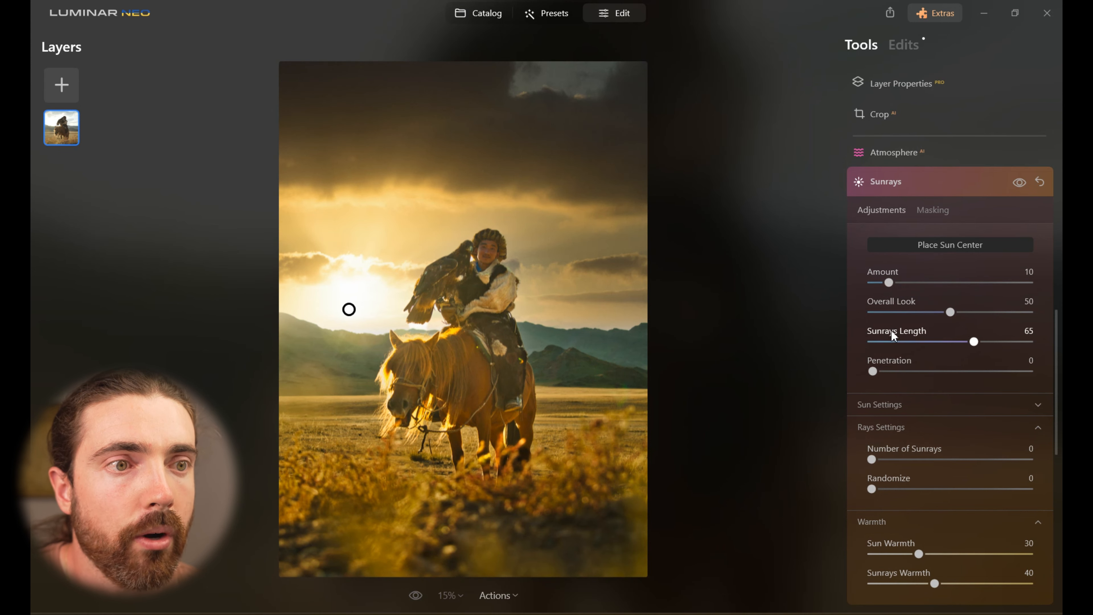
click(930, 182)
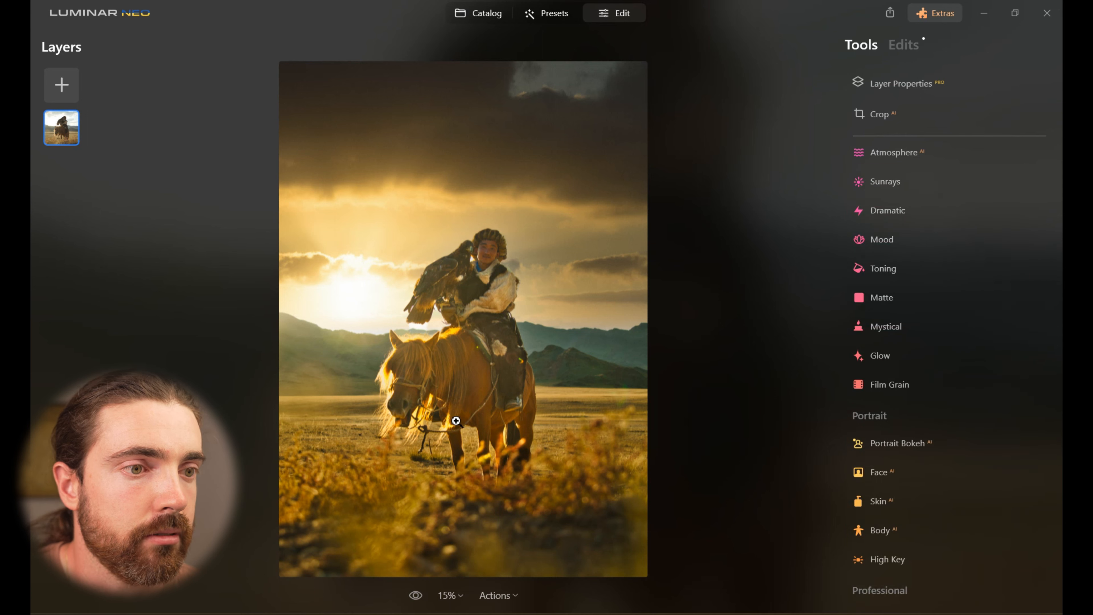
Step: Compare the rider photo with its unedited version, both in full and at 100% on the rider's face and eagle
click(415, 596)
click(415, 596)
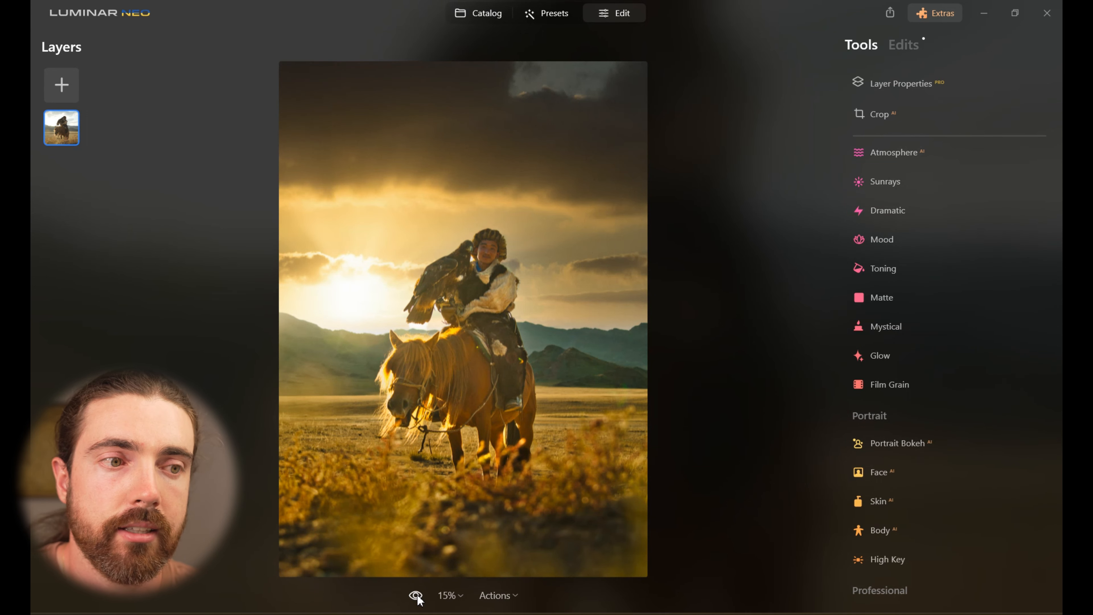
click(415, 596)
click(416, 596)
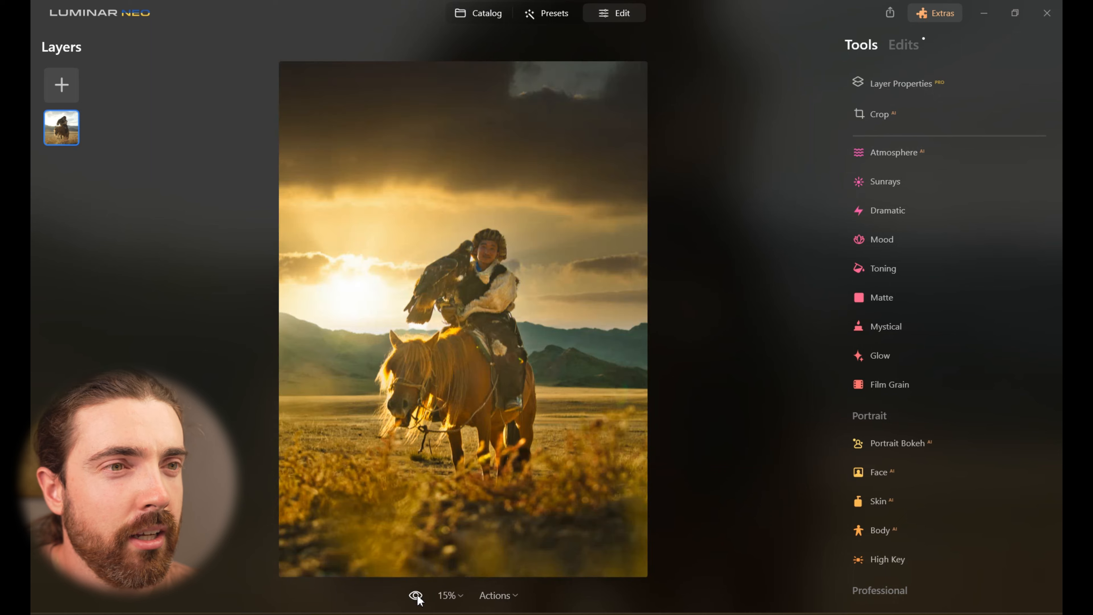
double_click(489, 250)
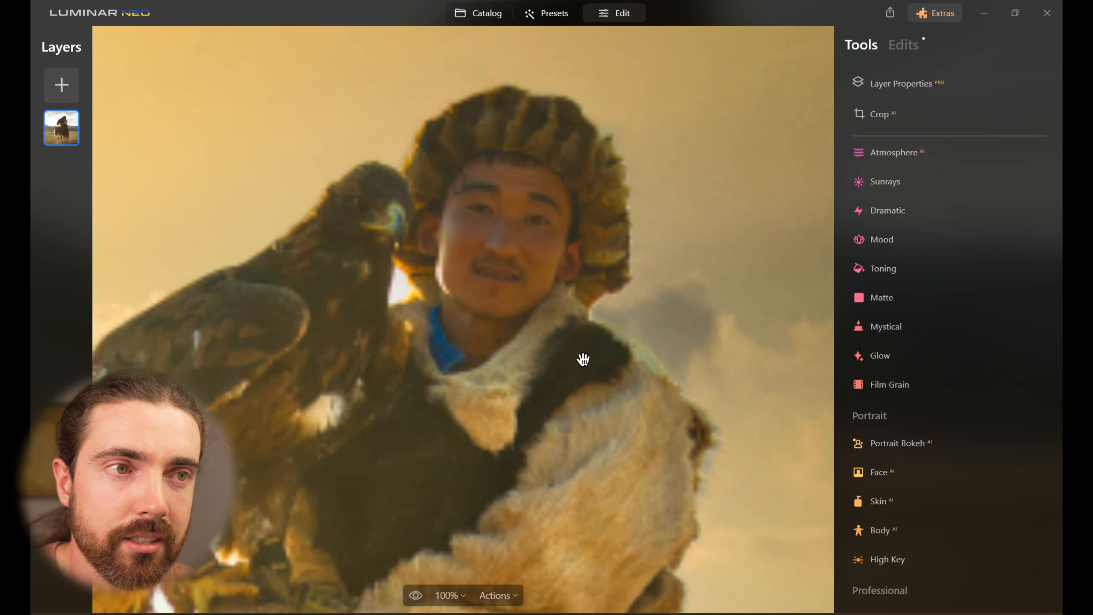
click(416, 596)
double_click(730, 424)
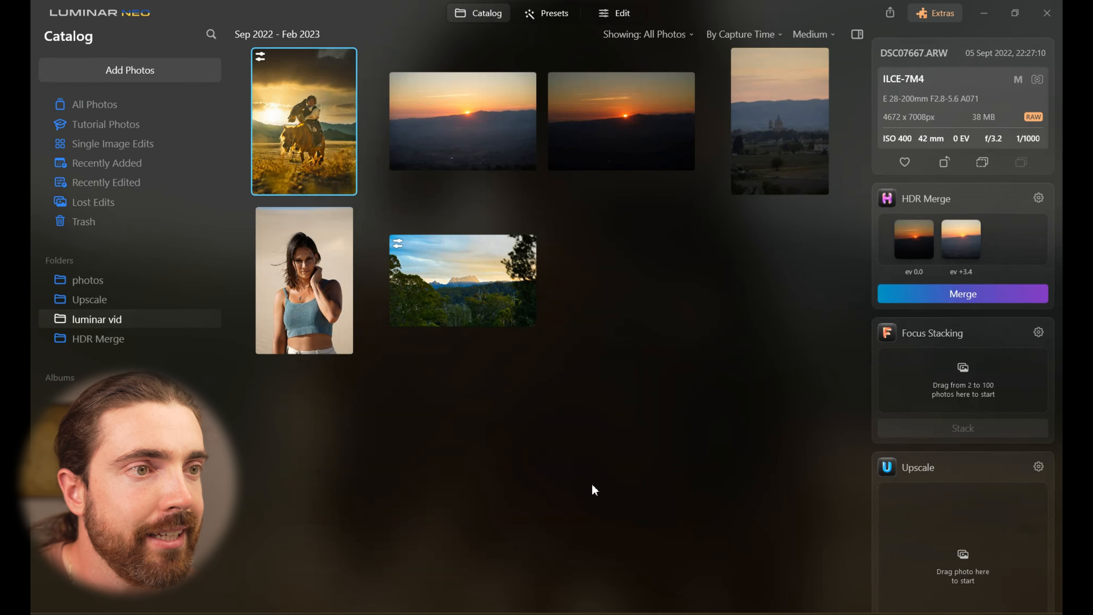
Step: Open the catalog portrait of the woman in the blue top for editing and crop it to 4:5 around her head and torso
double_click(310, 281)
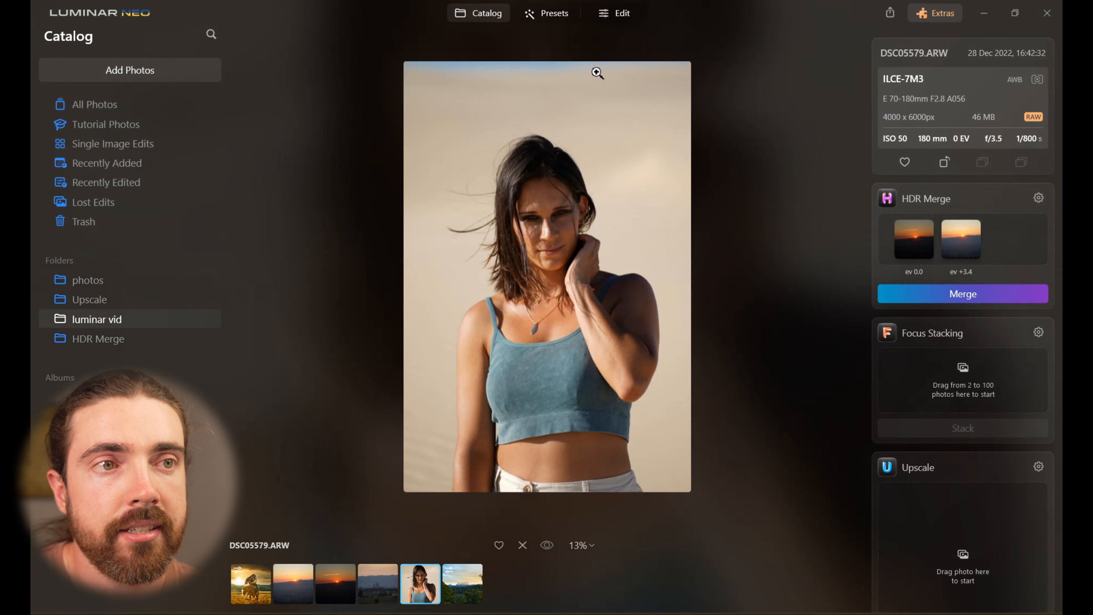
click(624, 20)
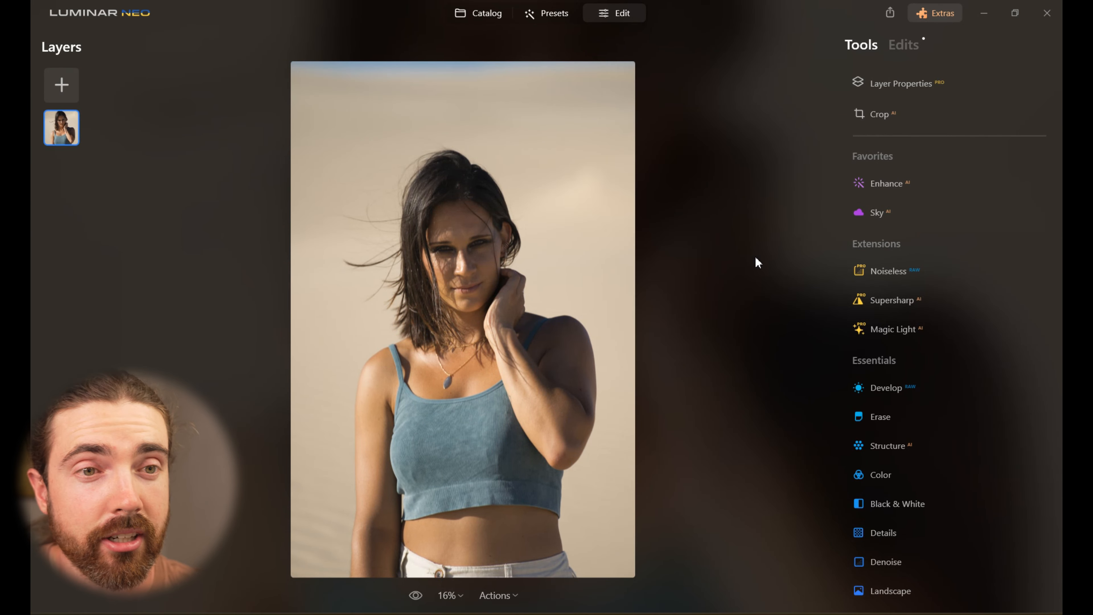
click(883, 116)
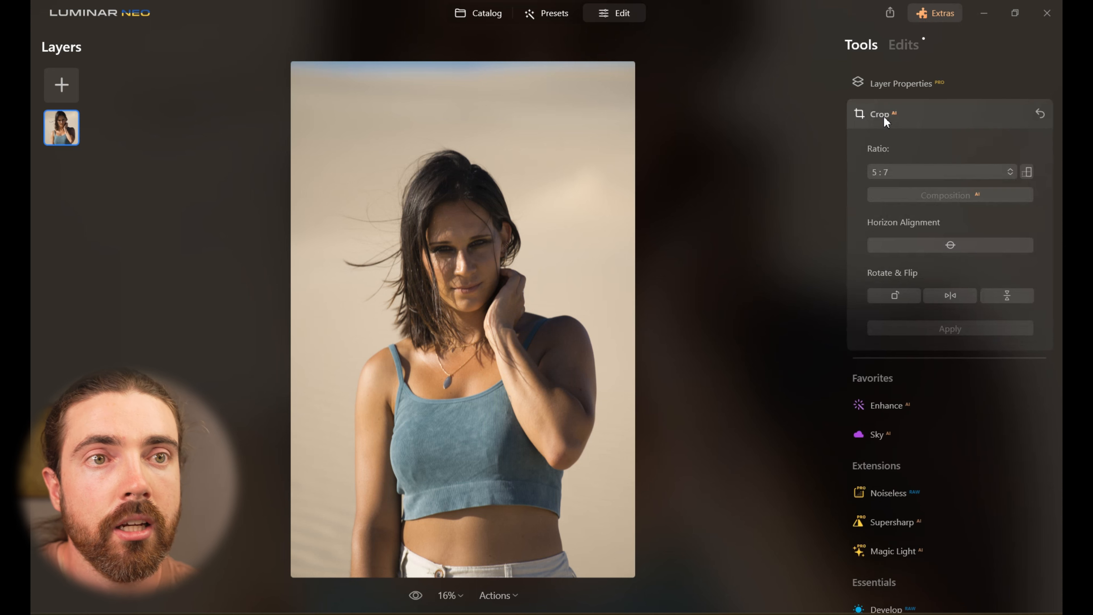
click(916, 172)
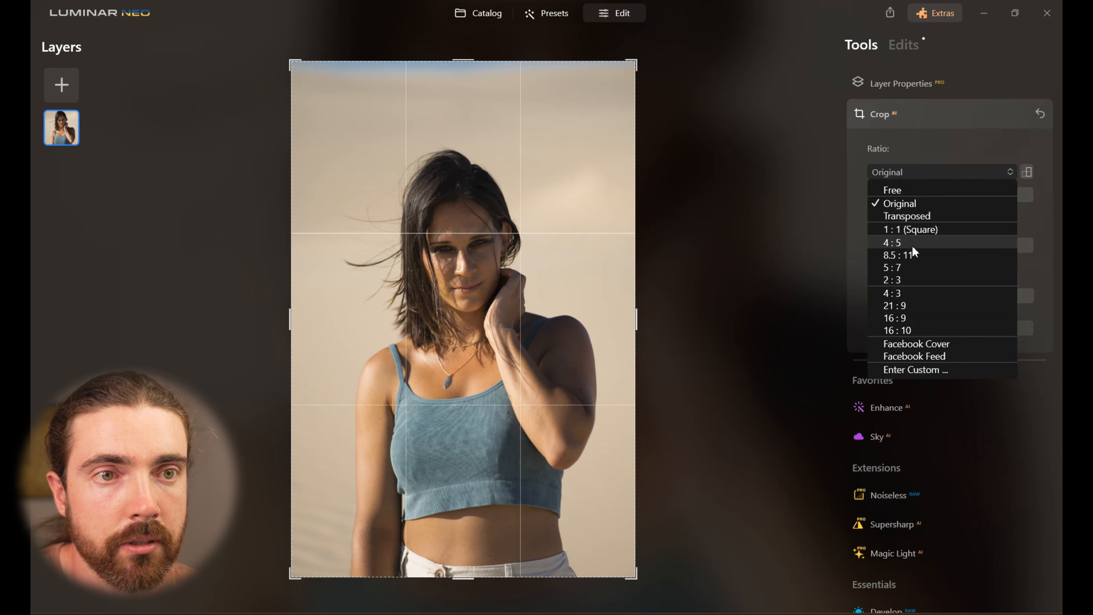
click(913, 244)
drag(459, 538, 460, 528)
drag(459, 378, 457, 407)
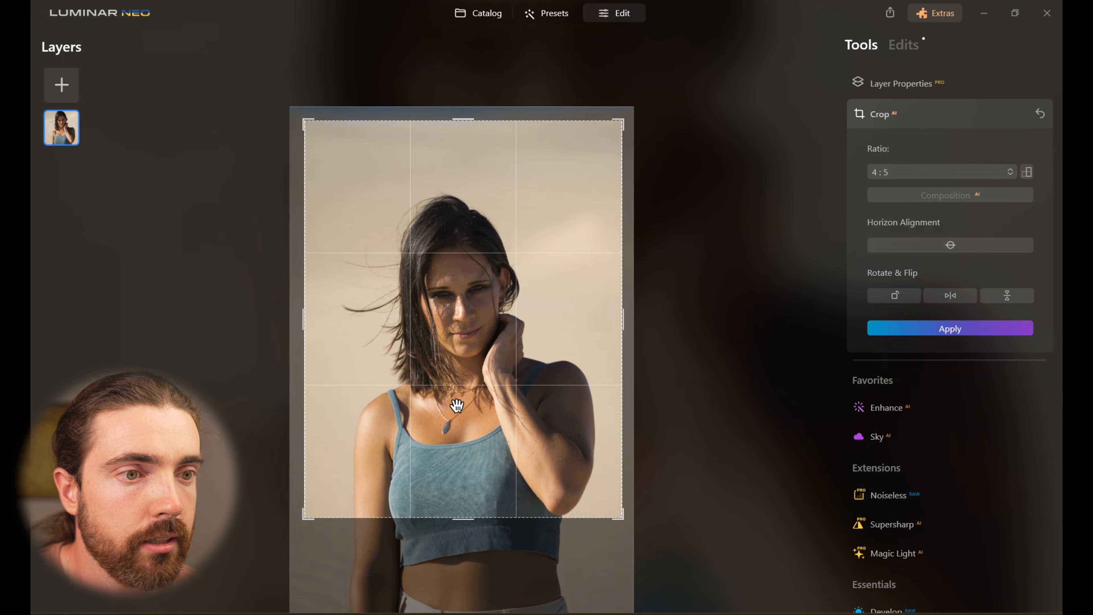
click(950, 328)
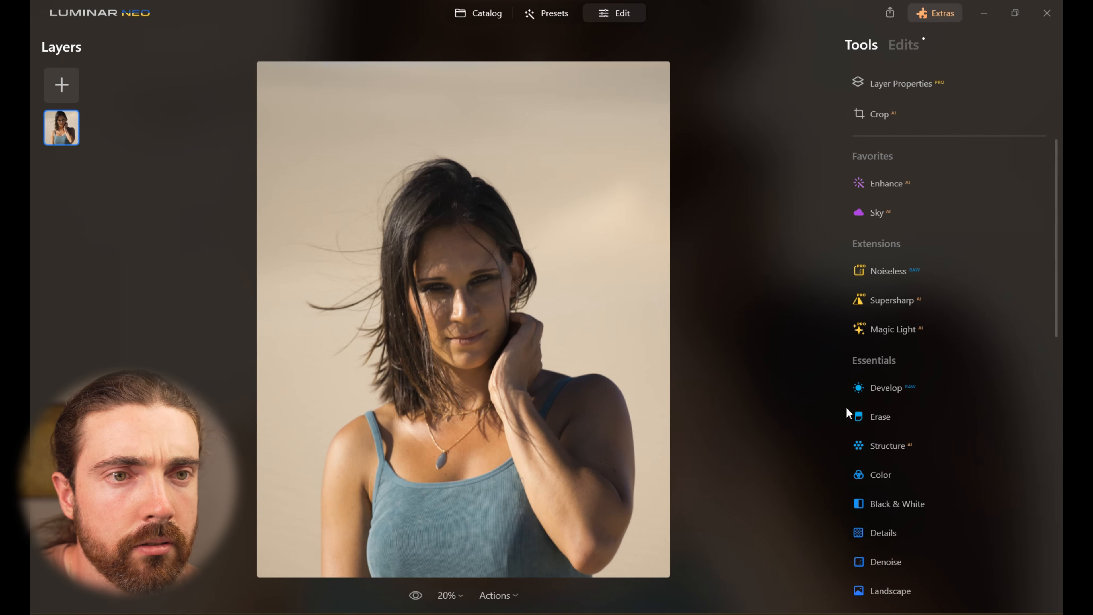
Step: In Develop, set the portrait's Smart Contrast to 25, Shadows to 46 and Blacks to -19
click(890, 388)
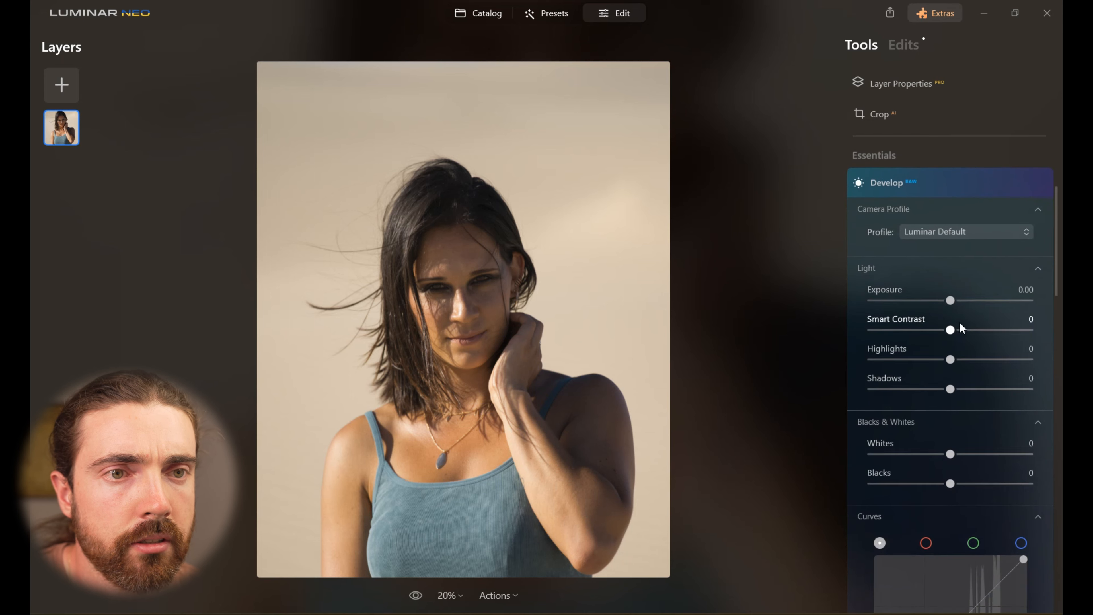
drag(950, 328, 971, 329)
drag(950, 388, 987, 388)
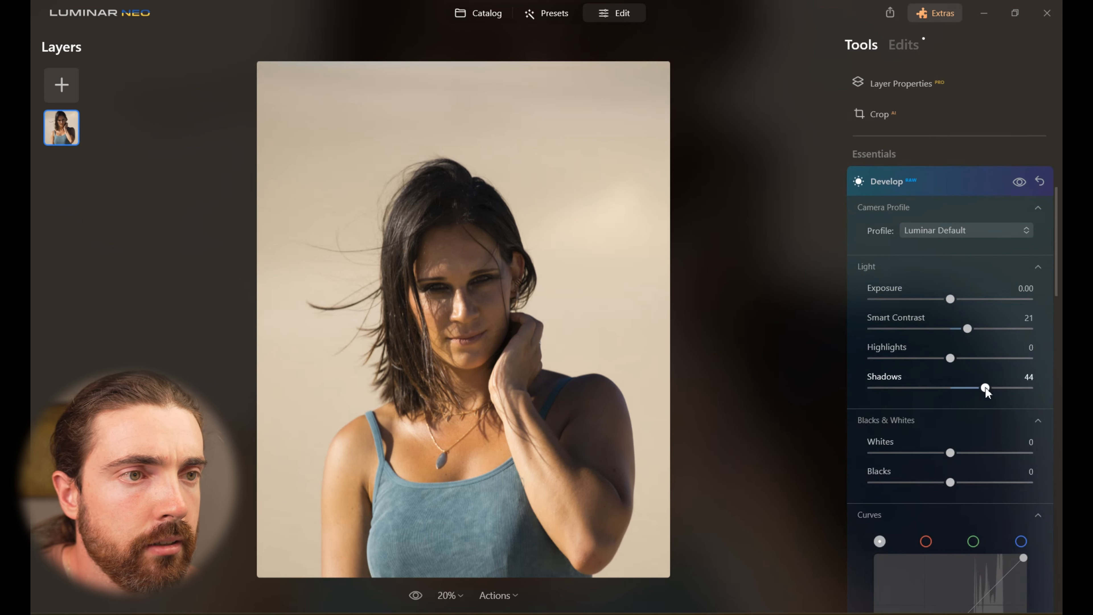
drag(950, 482, 935, 482)
Step: Shape the portrait's tone curve into a slight S with darker shadows and brighter highlights, and close Develop
scroll(935, 452, down, 2)
scroll(933, 446, down, 3)
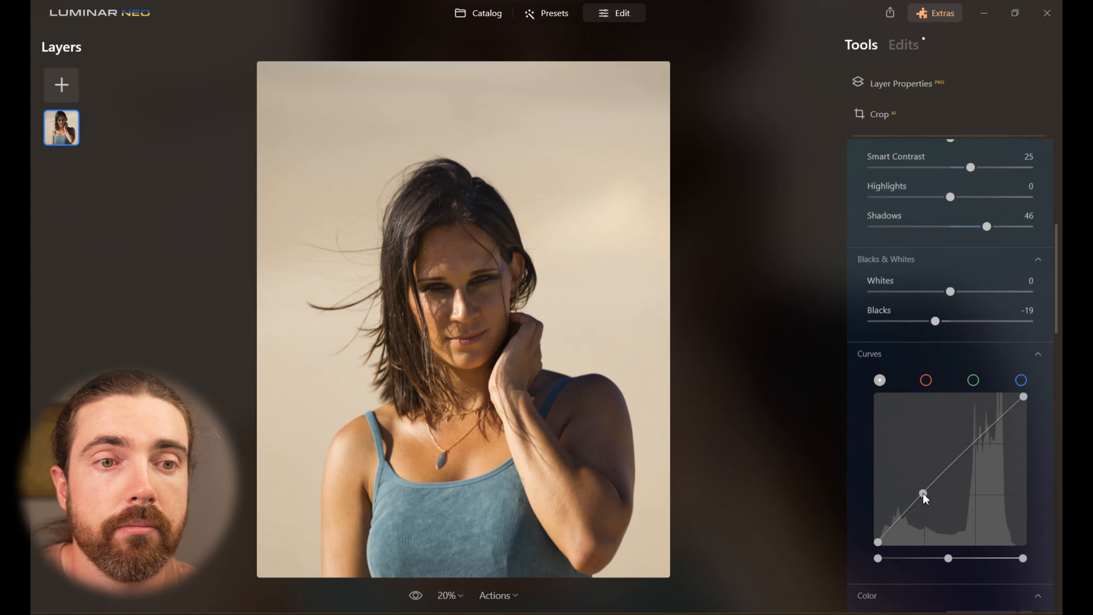
drag(926, 495, 929, 501)
click(978, 446)
drag(979, 446, 978, 442)
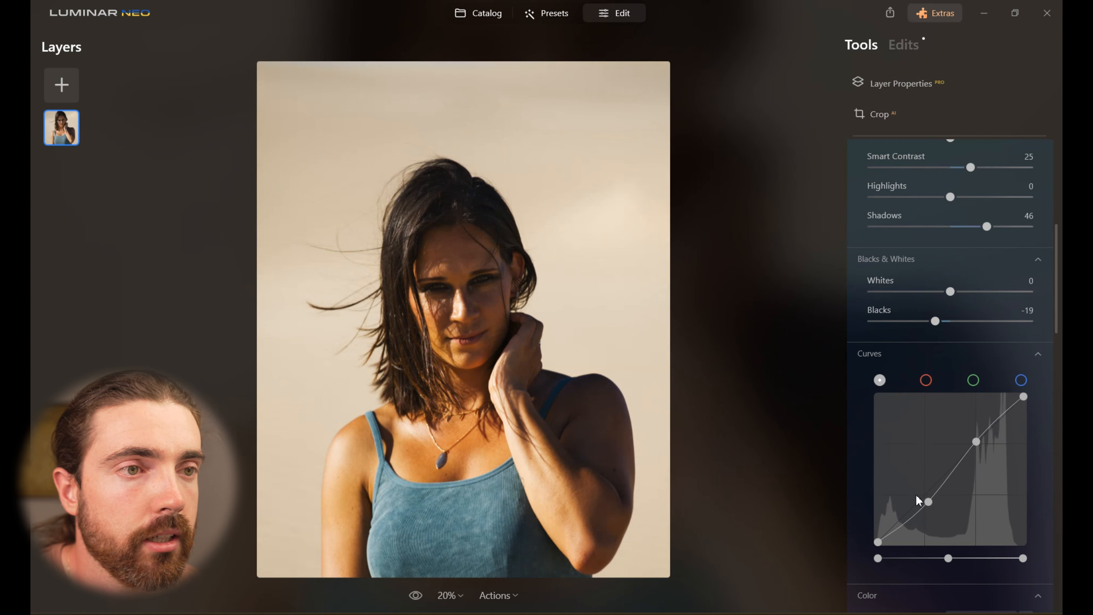
drag(930, 506, 931, 502)
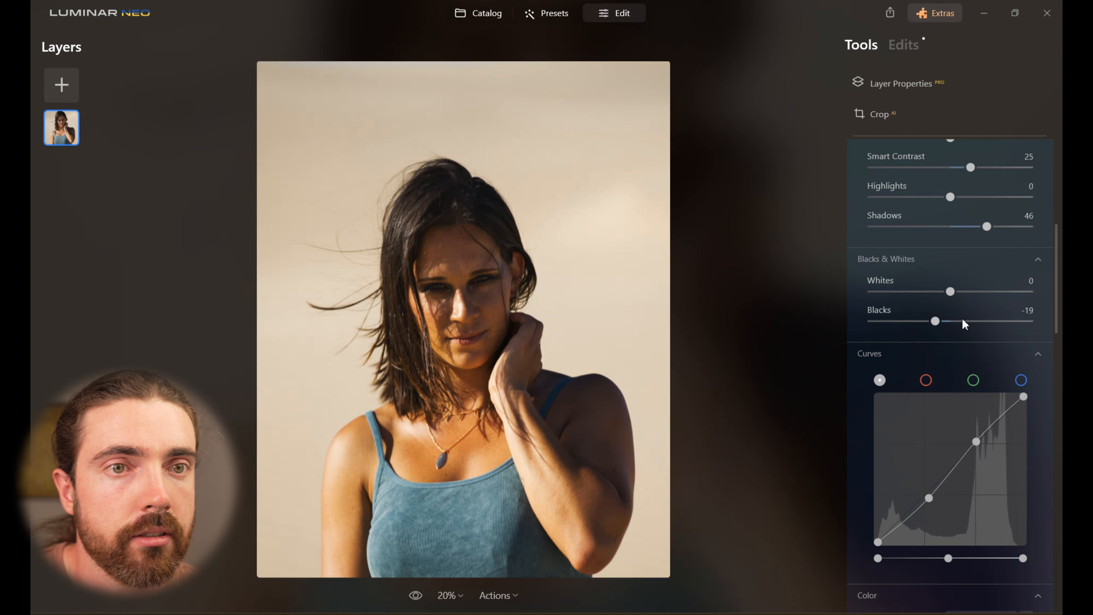
scroll(995, 285, up, 3)
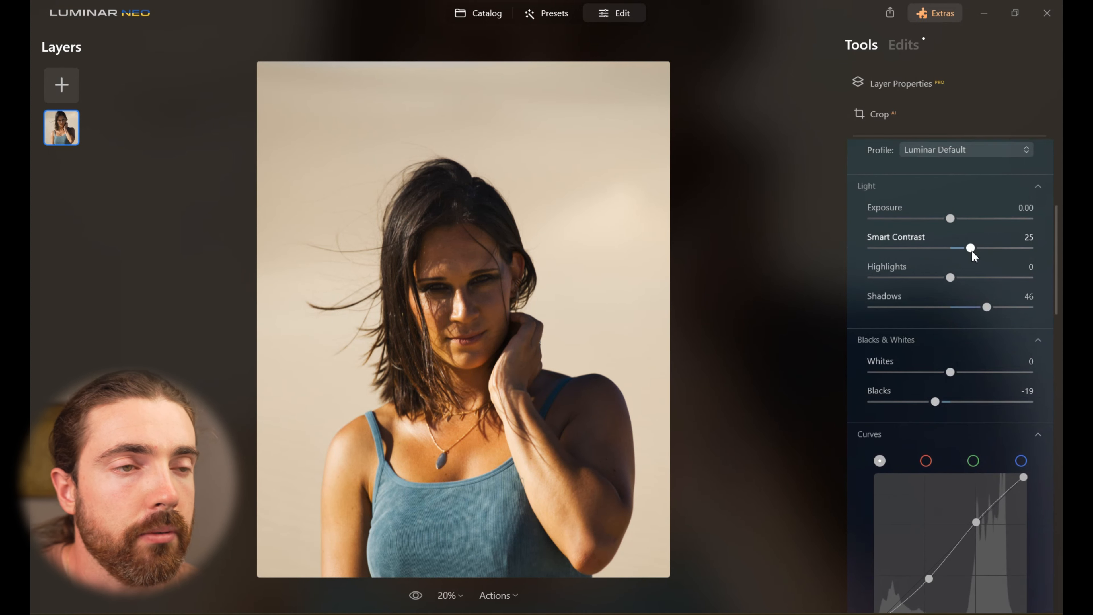
scroll(953, 345, up, 3)
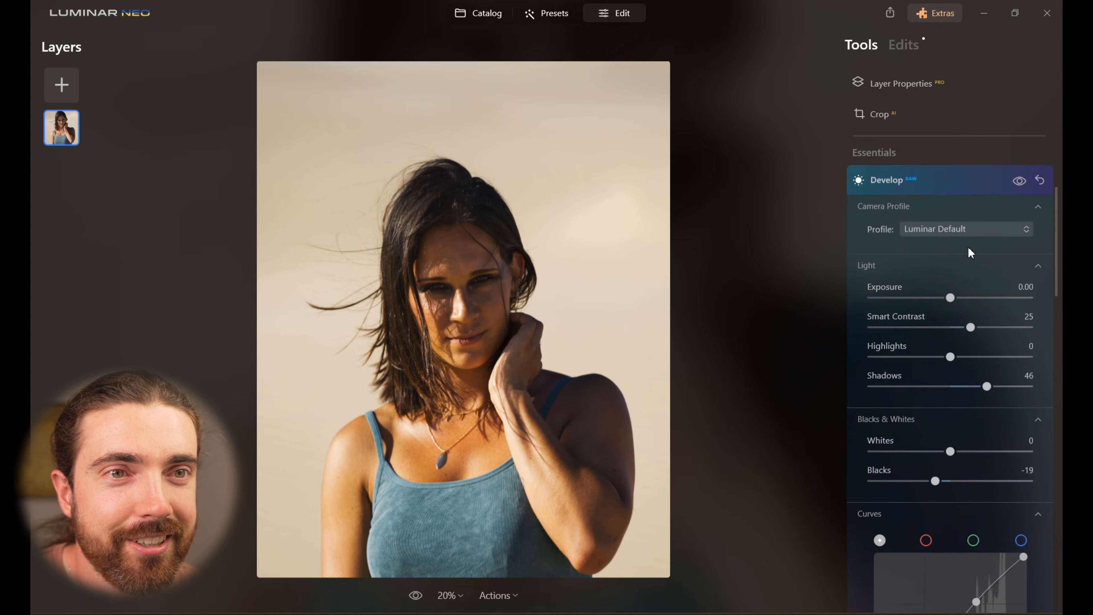
click(960, 193)
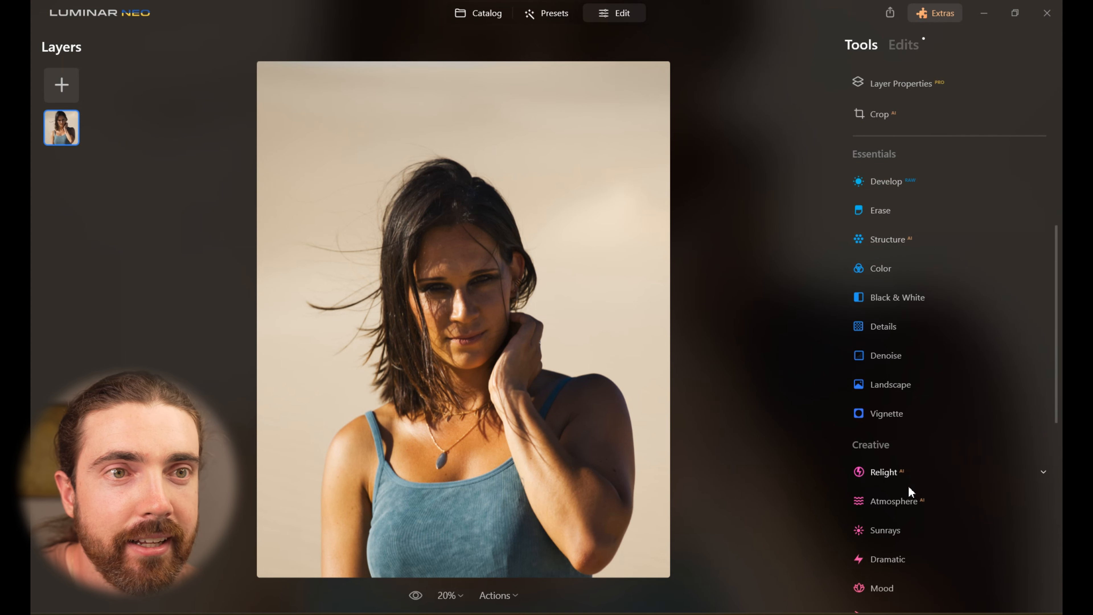
Step: Warm the portrait by setting Landscape's Golden Hour to 23, and close the tool
click(889, 383)
drag(872, 487, 886, 487)
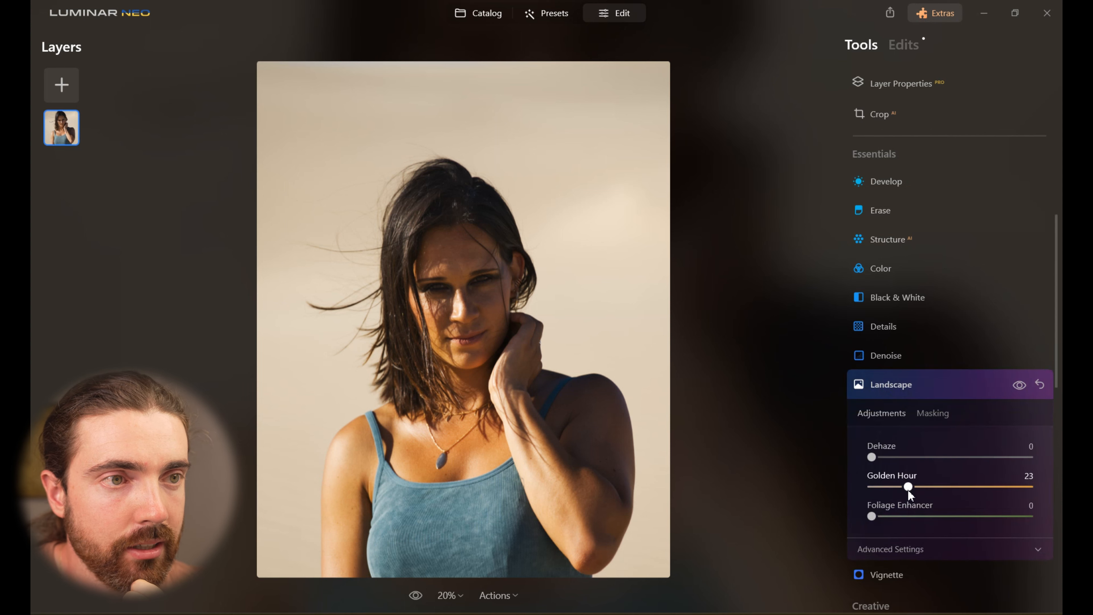
click(935, 386)
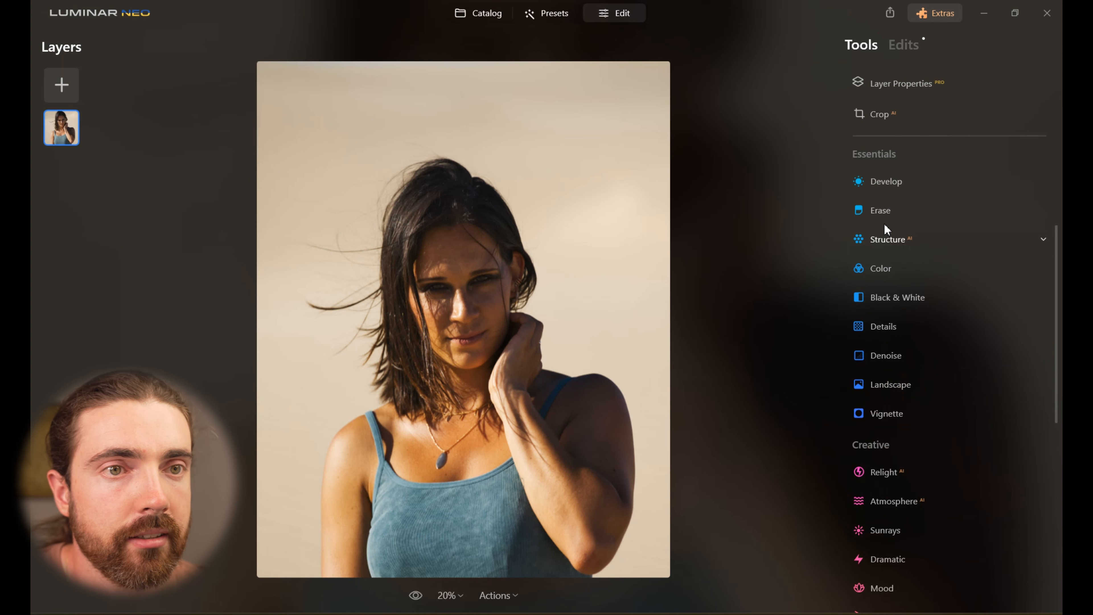
Step: Start a new Develop adjustment on the portrait and mask the woman with Mask AI's Human option
click(902, 182)
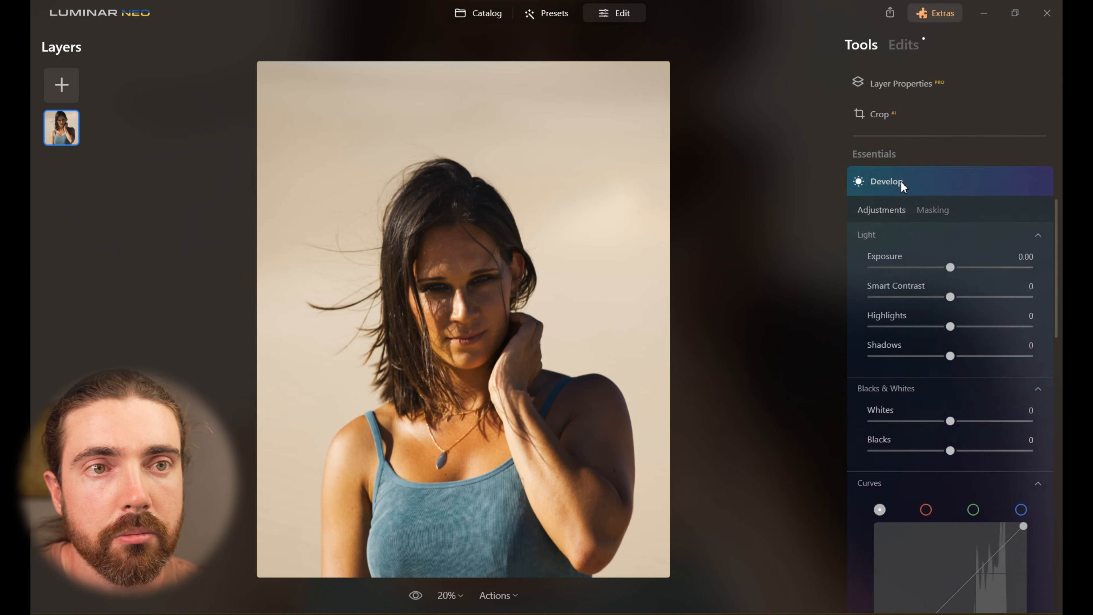
click(935, 210)
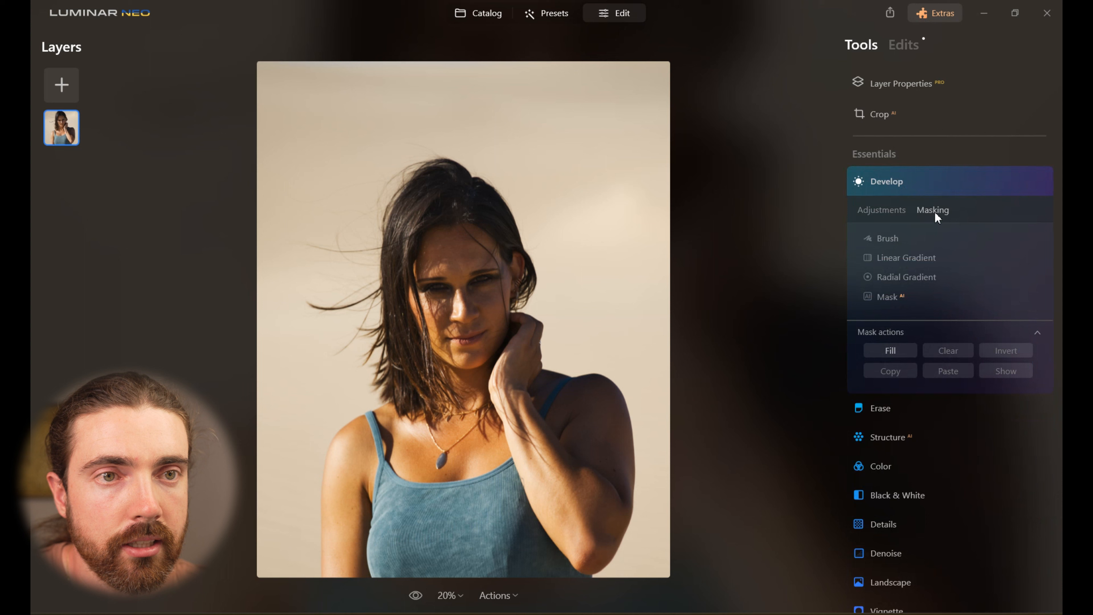
click(896, 298)
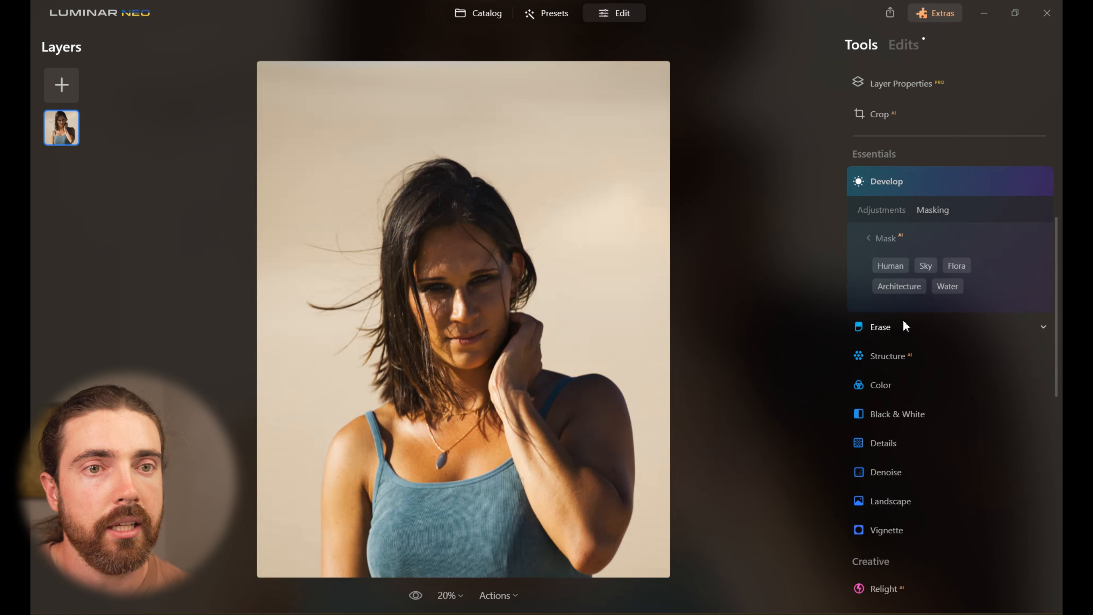
click(891, 263)
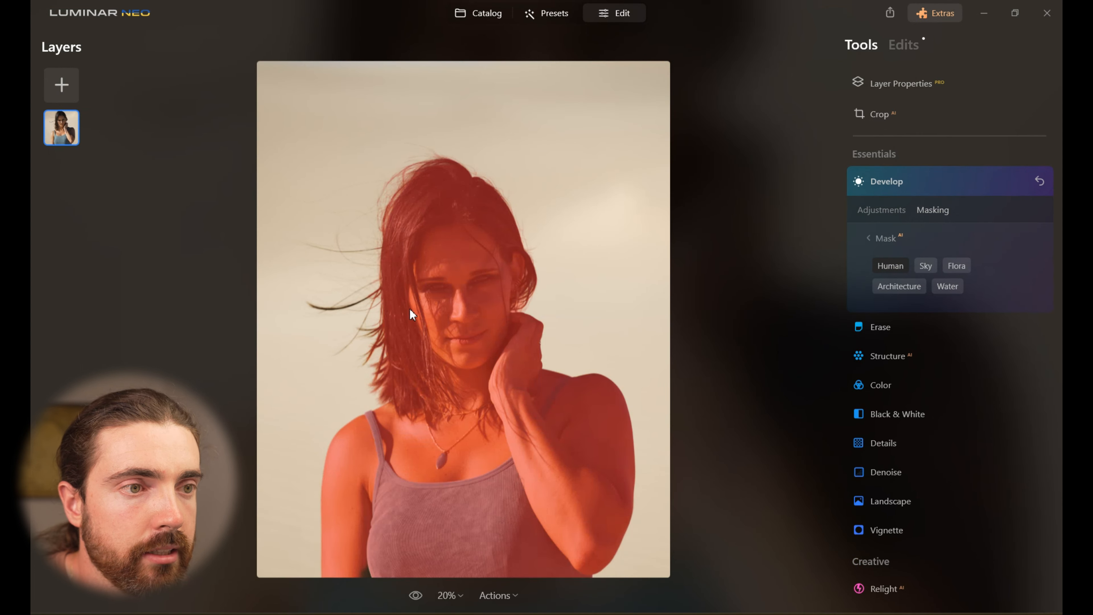
Step: Set the masked woman's Shadows to 43, Exposure to 0.40 and Highlights to -36, and close Develop
click(882, 210)
drag(950, 356, 985, 356)
drag(950, 267, 957, 268)
drag(950, 327, 922, 327)
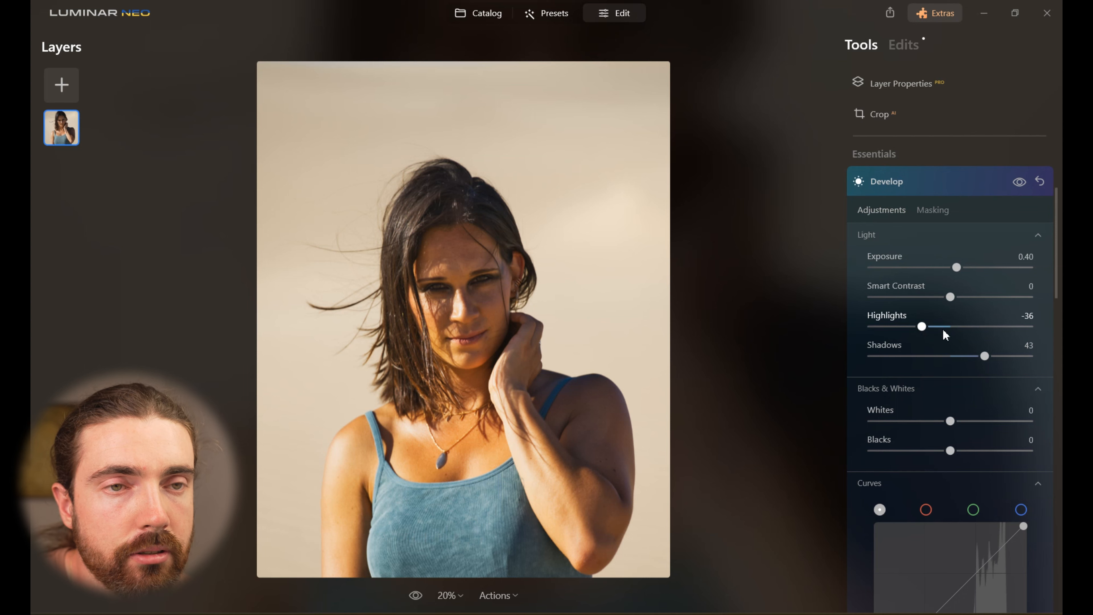
click(974, 185)
Step: Start another Develop adjustment and paint a mask over both of the woman's eyes with a size 24 brush
click(974, 184)
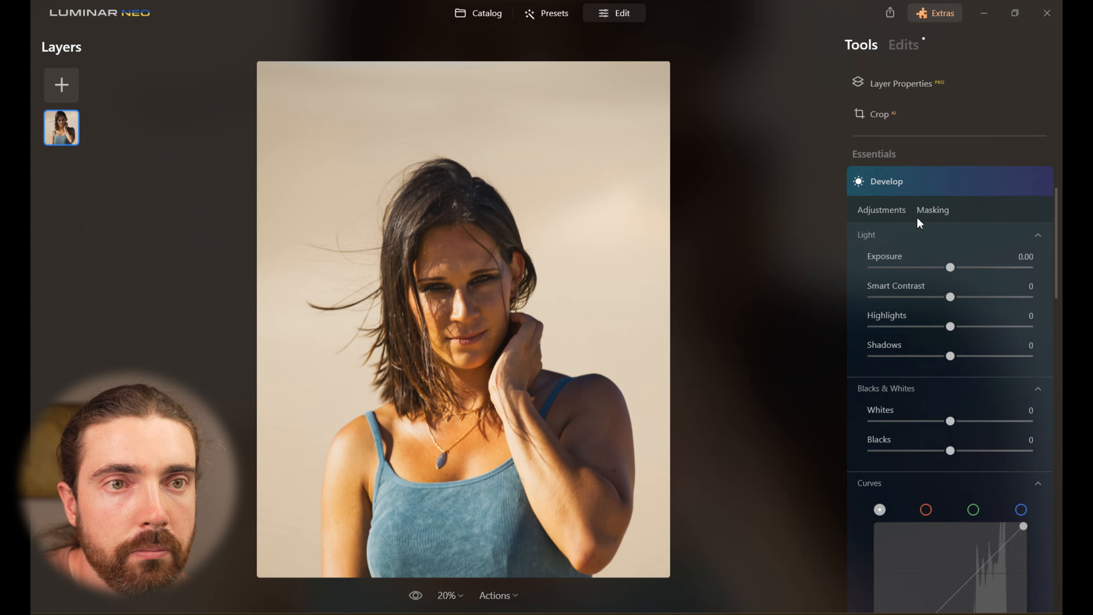
click(929, 211)
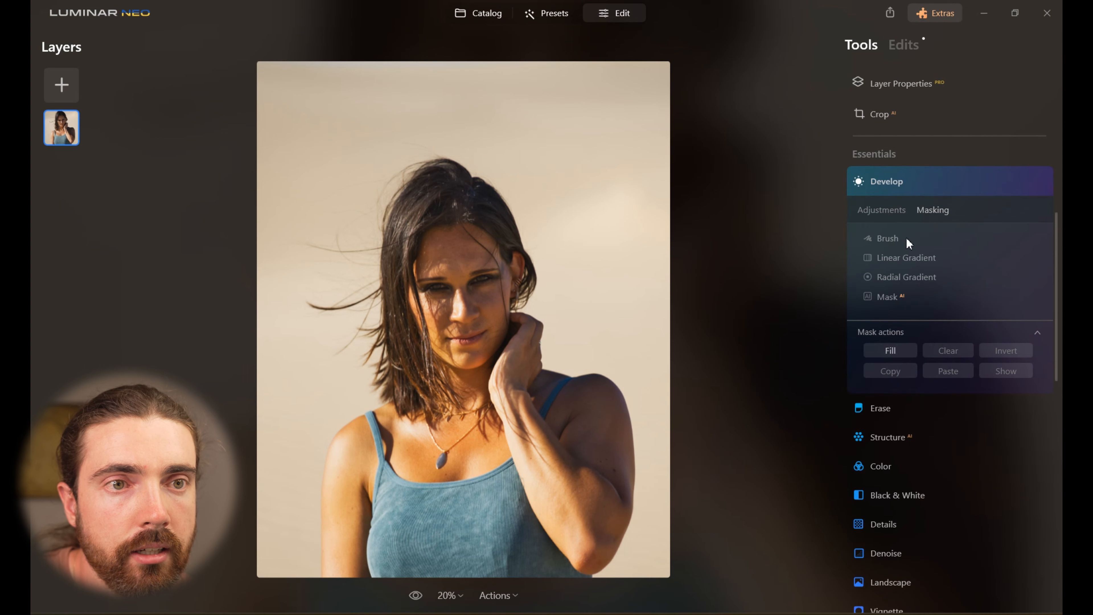
click(886, 238)
drag(884, 298, 881, 298)
drag(881, 297, 877, 298)
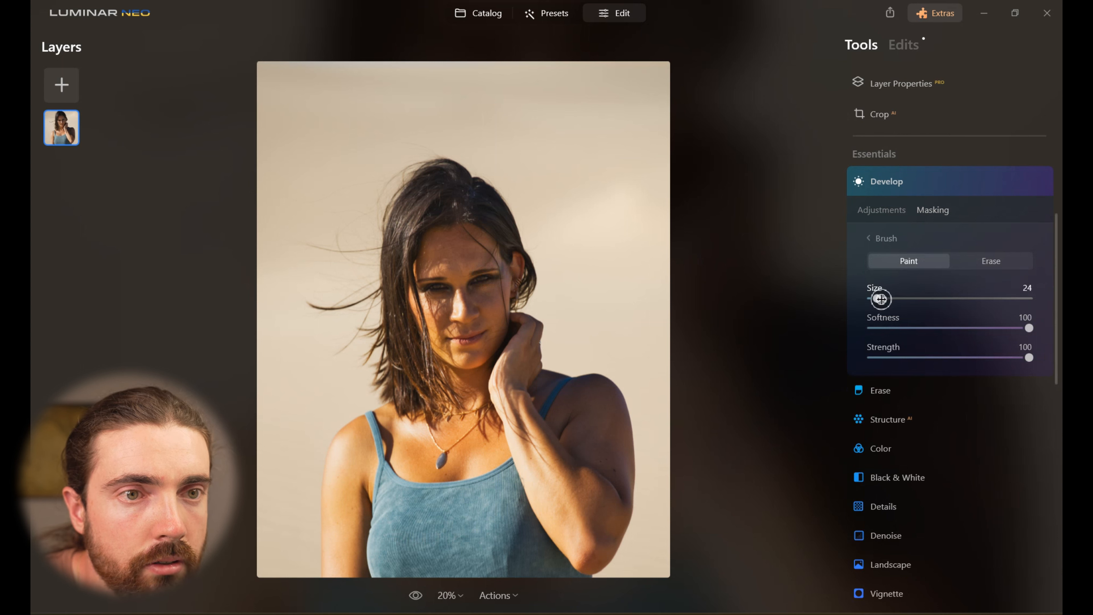
drag(473, 282, 493, 279)
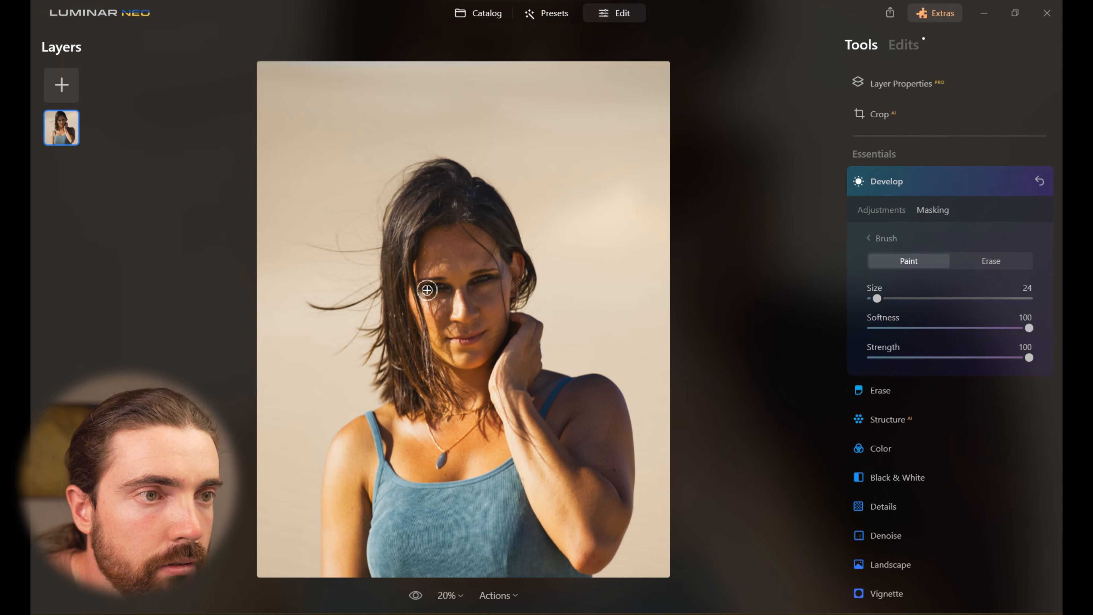
drag(427, 287, 446, 287)
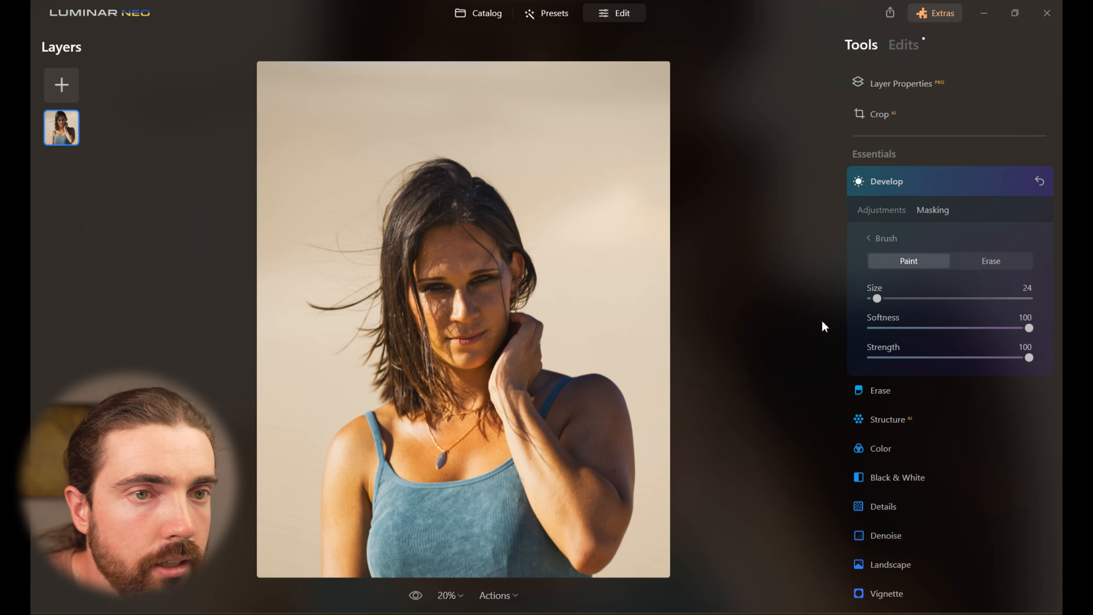
Step: Set the masked eyes' Shadows to 30, compare before and after, and close Develop
click(883, 209)
drag(951, 356, 976, 355)
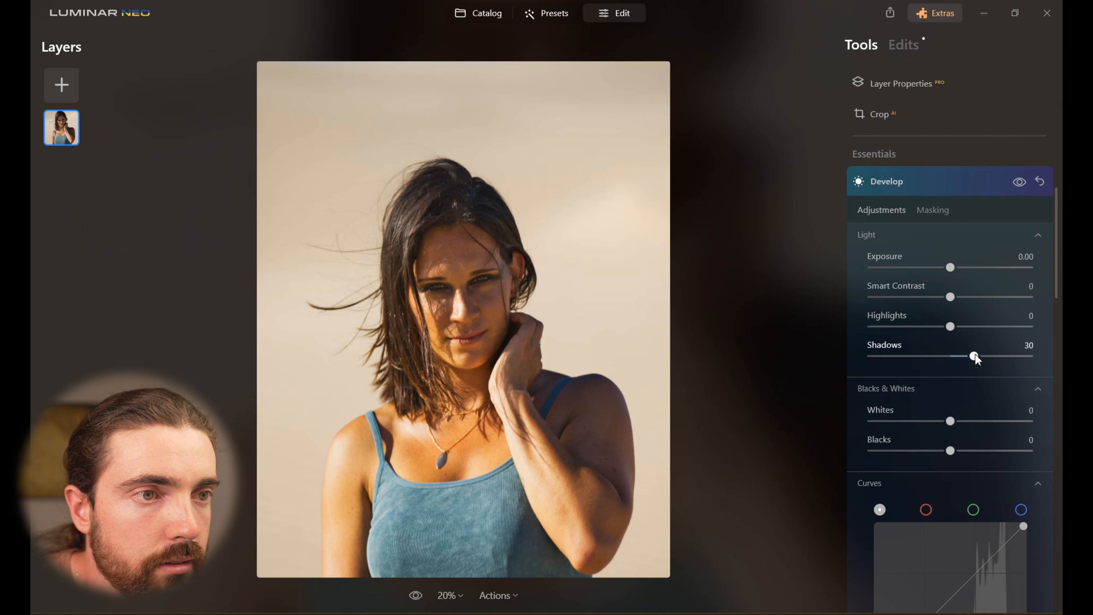
click(1019, 185)
click(1019, 185)
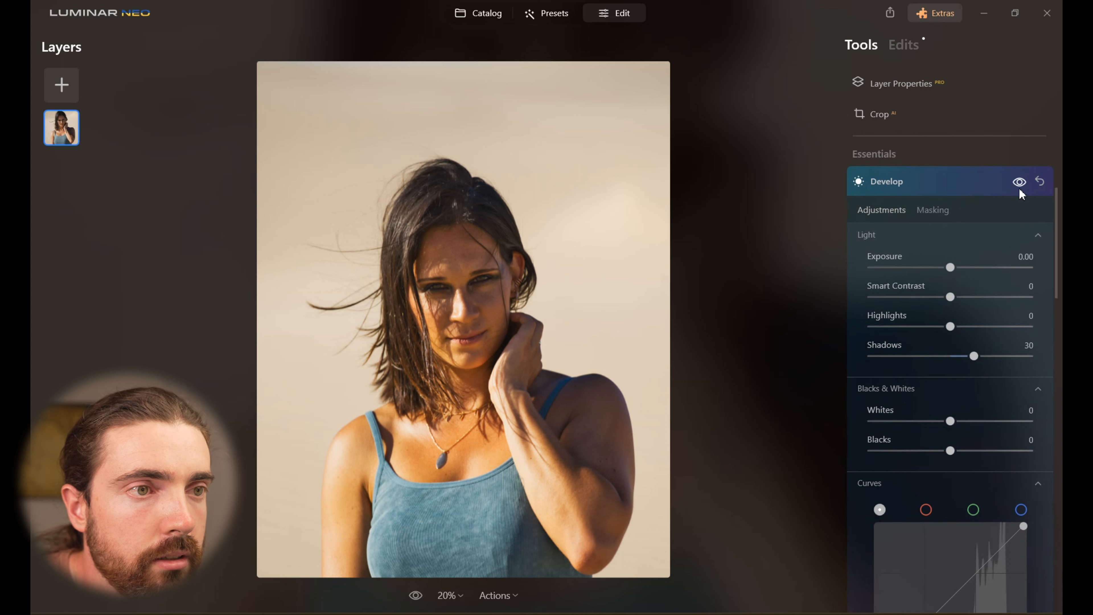
click(957, 181)
Step: Reopen the eye adjustment from the applied edits, set its Exposure to 0.48 and Smart Contrast to 14, and compare before and after
click(459, 239)
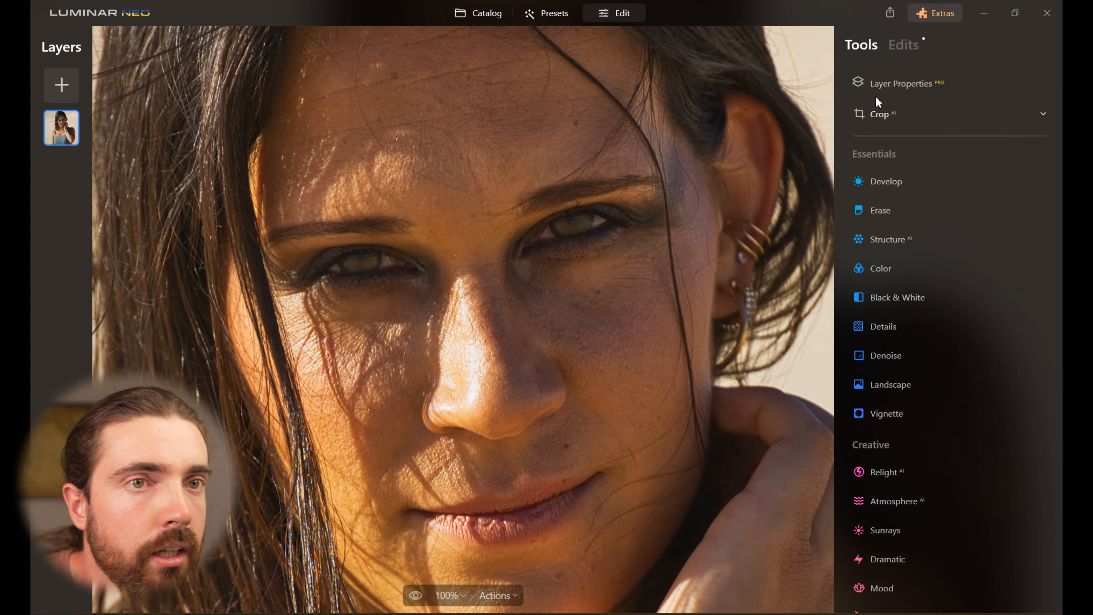
click(917, 46)
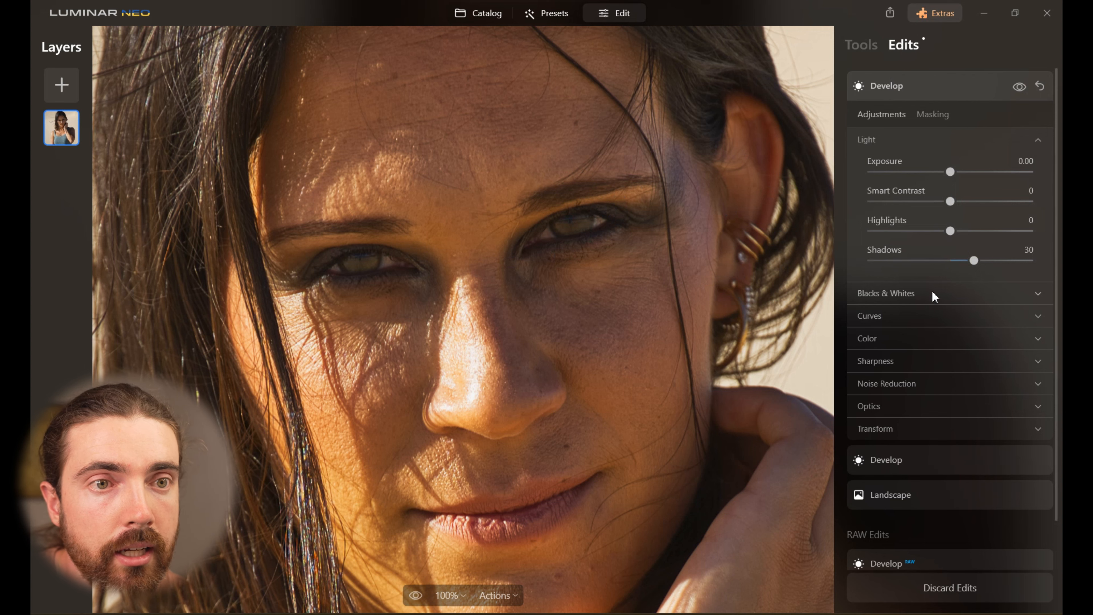
drag(952, 201, 958, 171)
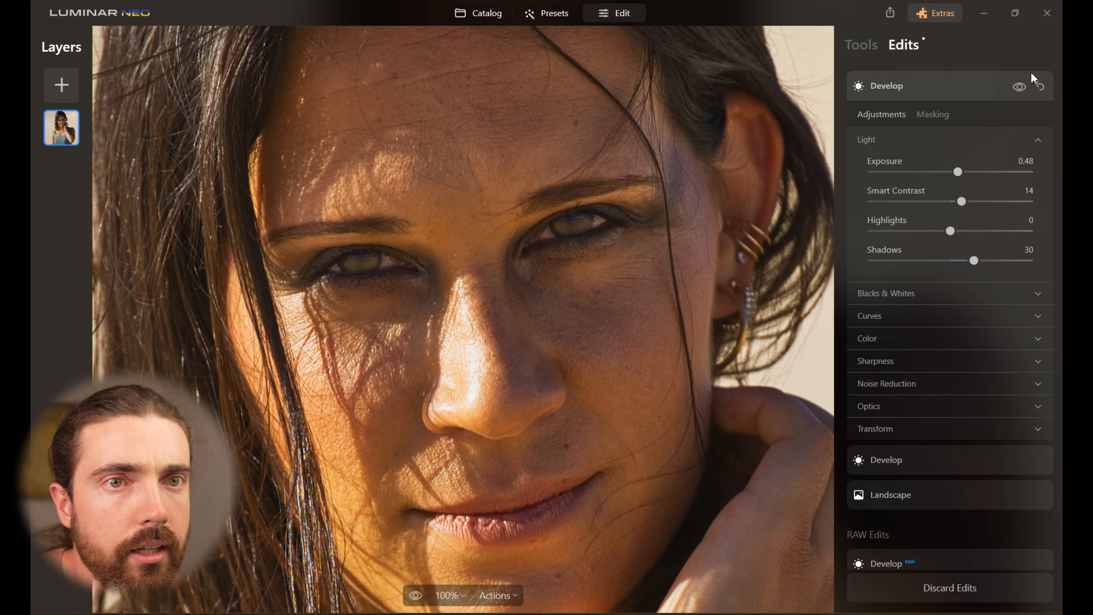
click(1021, 87)
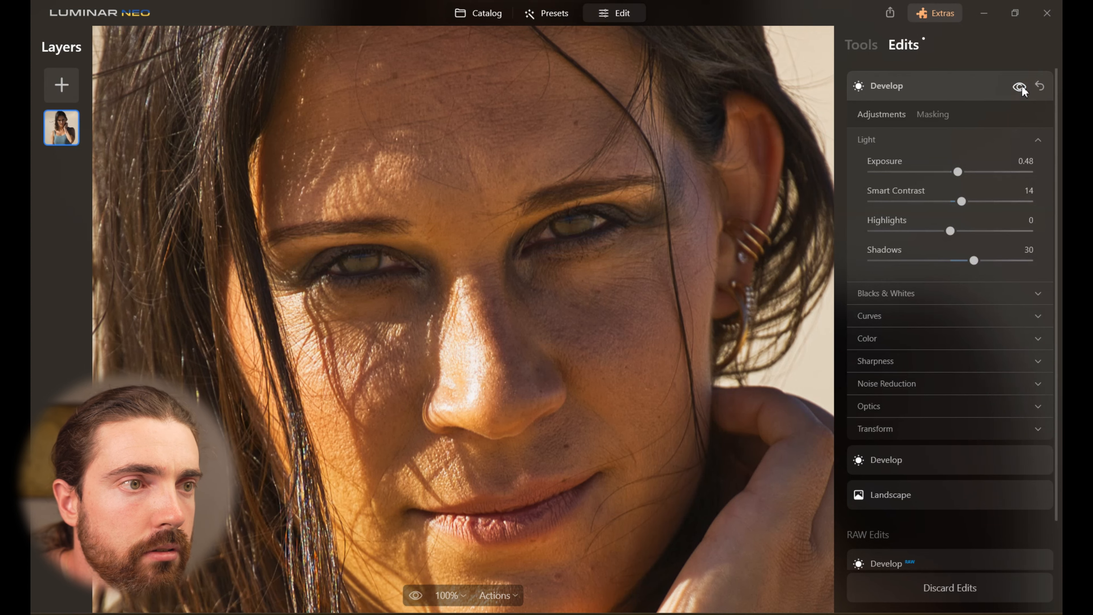
click(933, 95)
double_click(535, 282)
Step: Erase the horizontal lines on the woman's forehead with a size 15 Erase brush, and close the tool
click(862, 45)
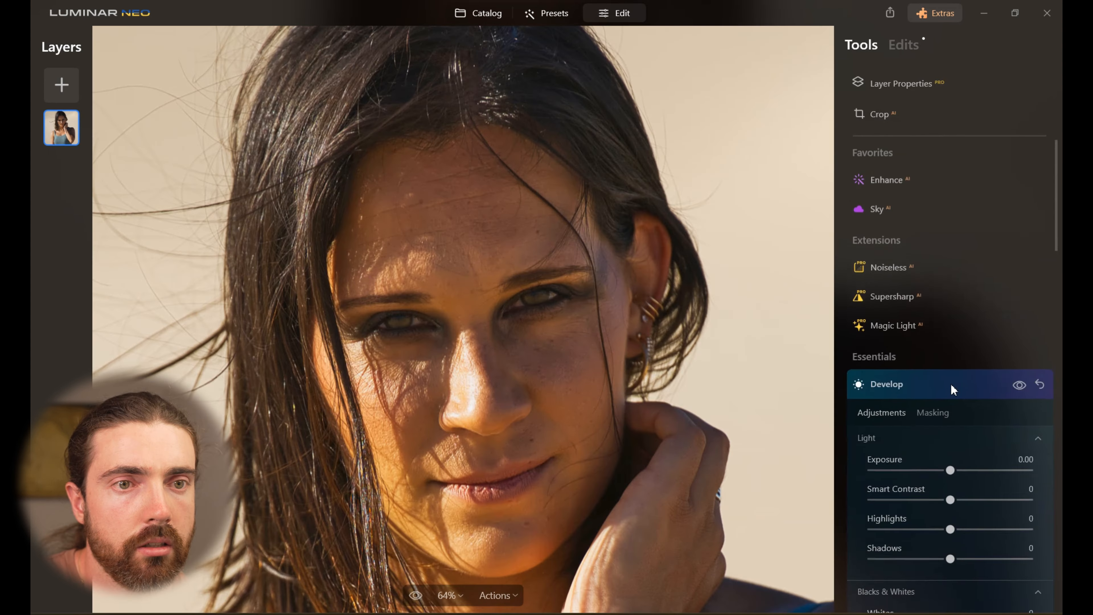
click(950, 386)
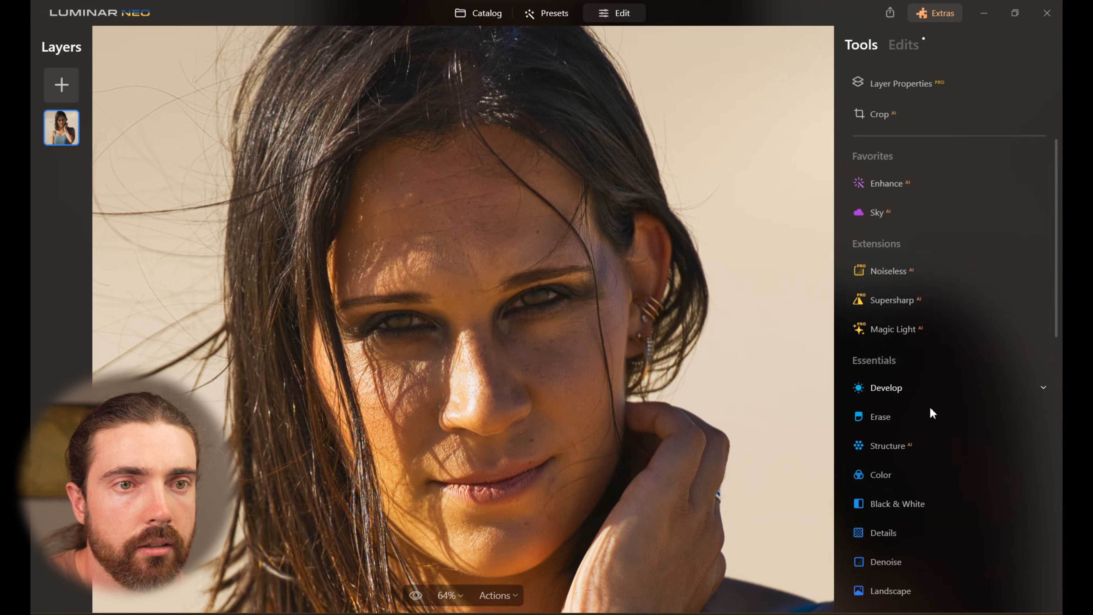
click(903, 418)
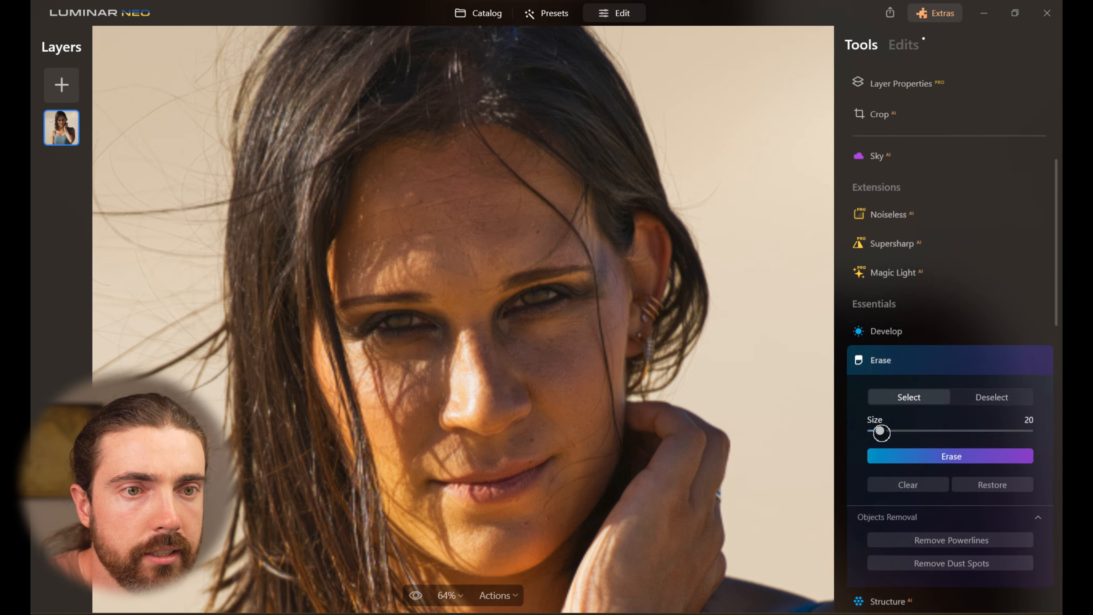
drag(882, 432, 877, 431)
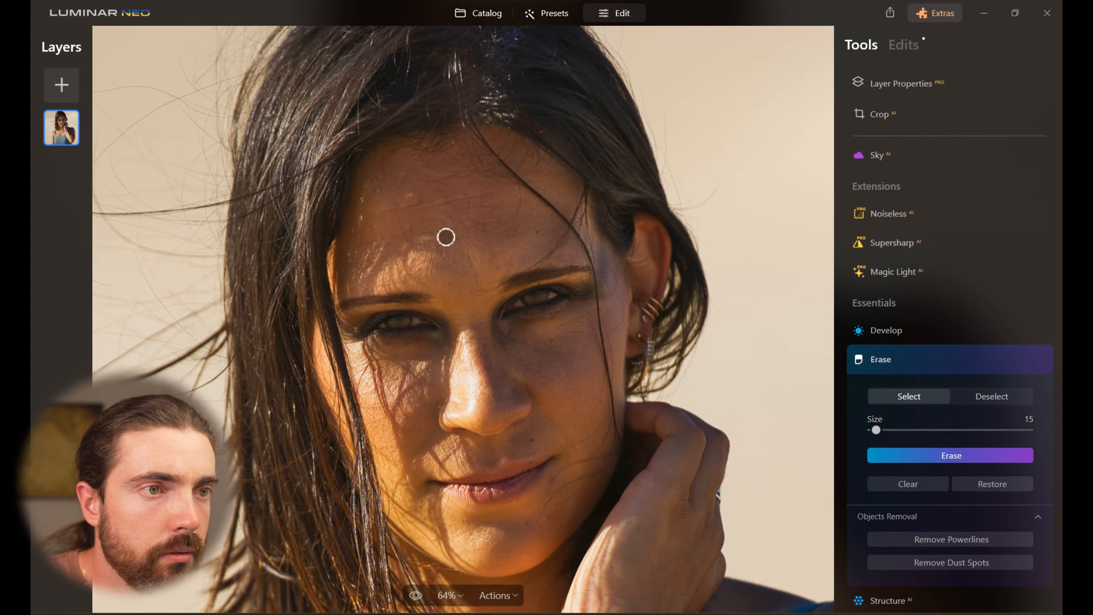
drag(354, 246, 476, 227)
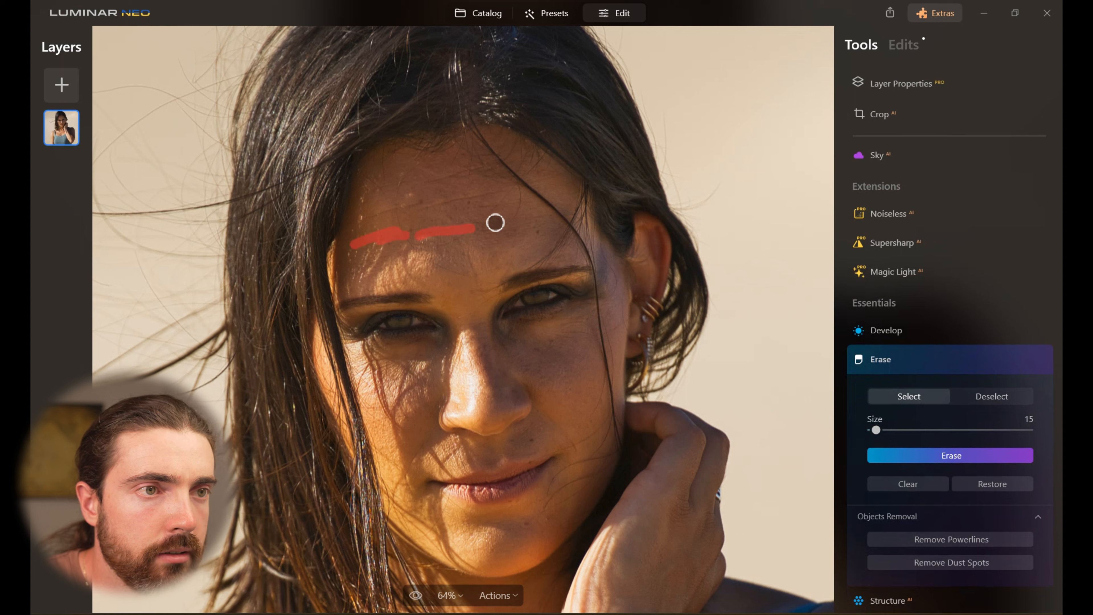
mouse_move(545, 223)
mouse_down()
mouse_move(484, 225)
mouse_move(503, 219)
mouse_move(504, 197)
mouse_move(426, 212)
mouse_move(495, 210)
mouse_move(379, 215)
mouse_move(382, 193)
mouse_move(481, 173)
mouse_move(411, 190)
mouse_move(477, 182)
mouse_up()
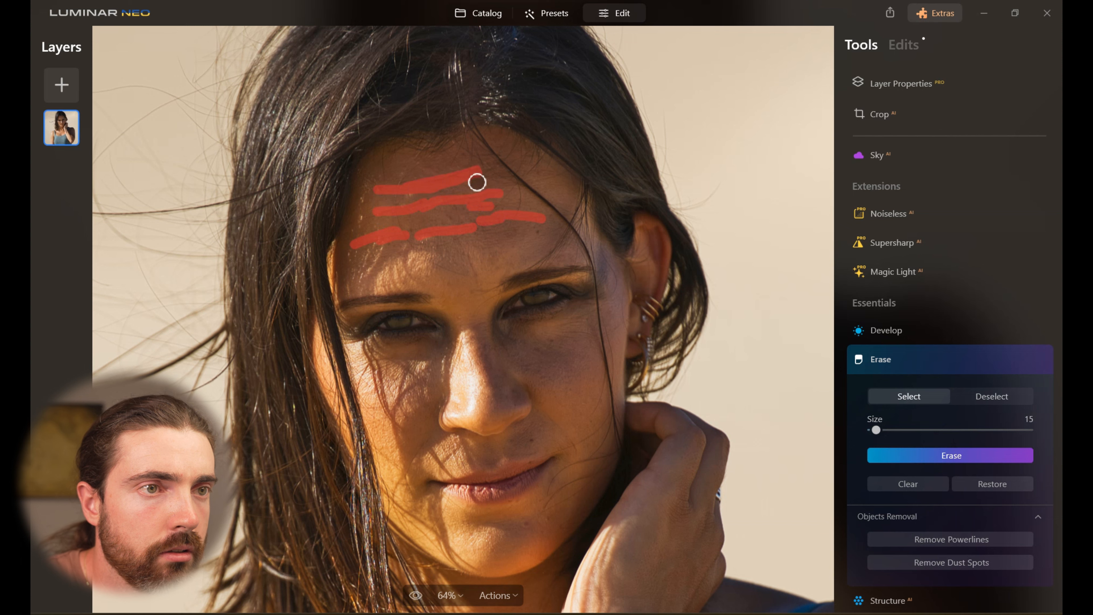
click(947, 457)
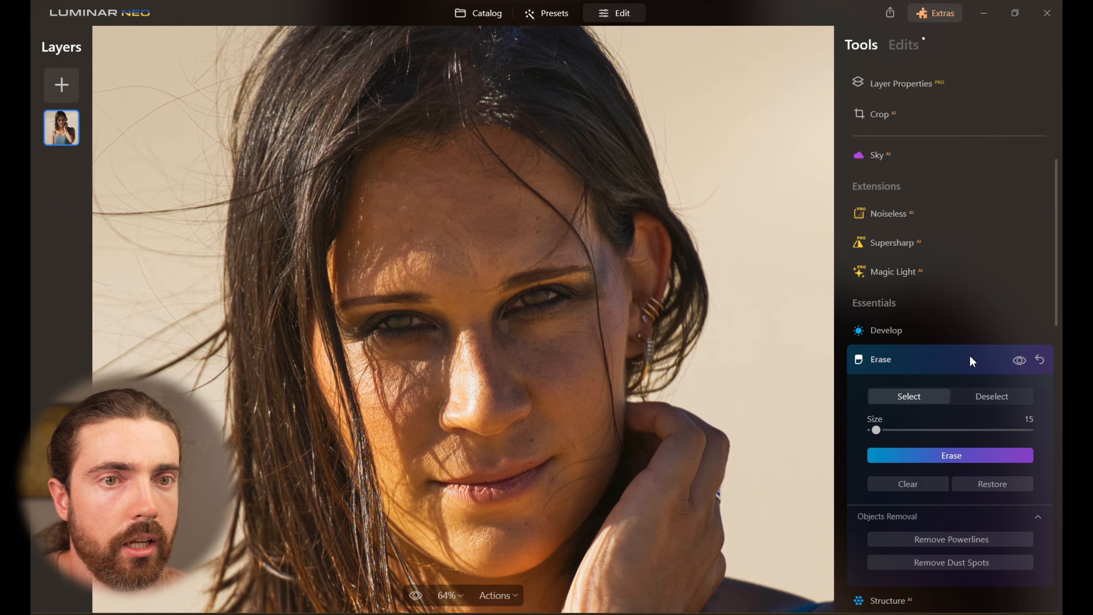
click(970, 359)
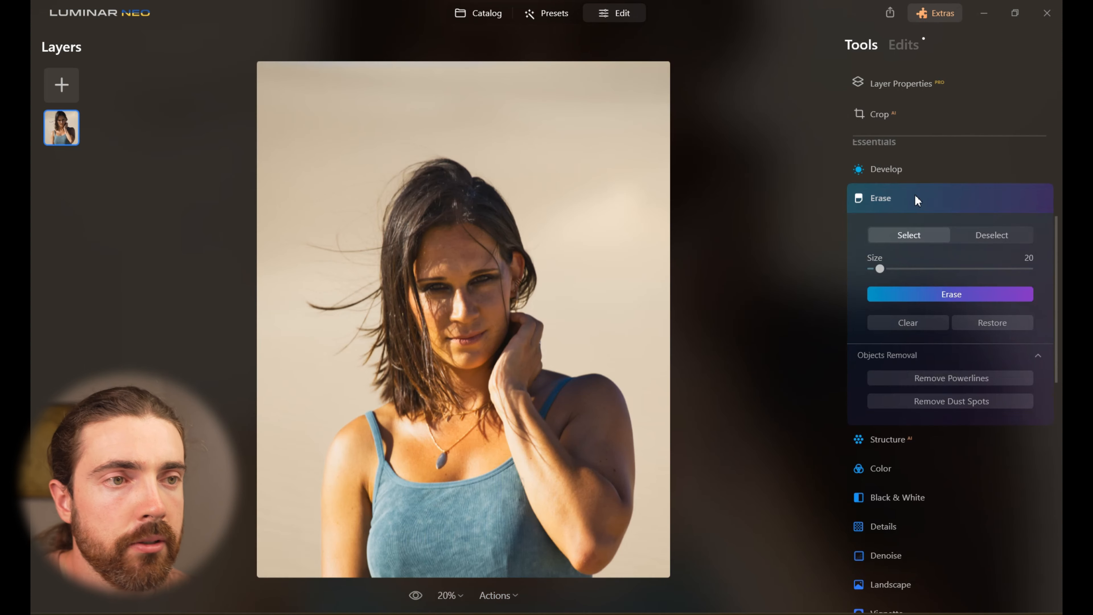
click(918, 200)
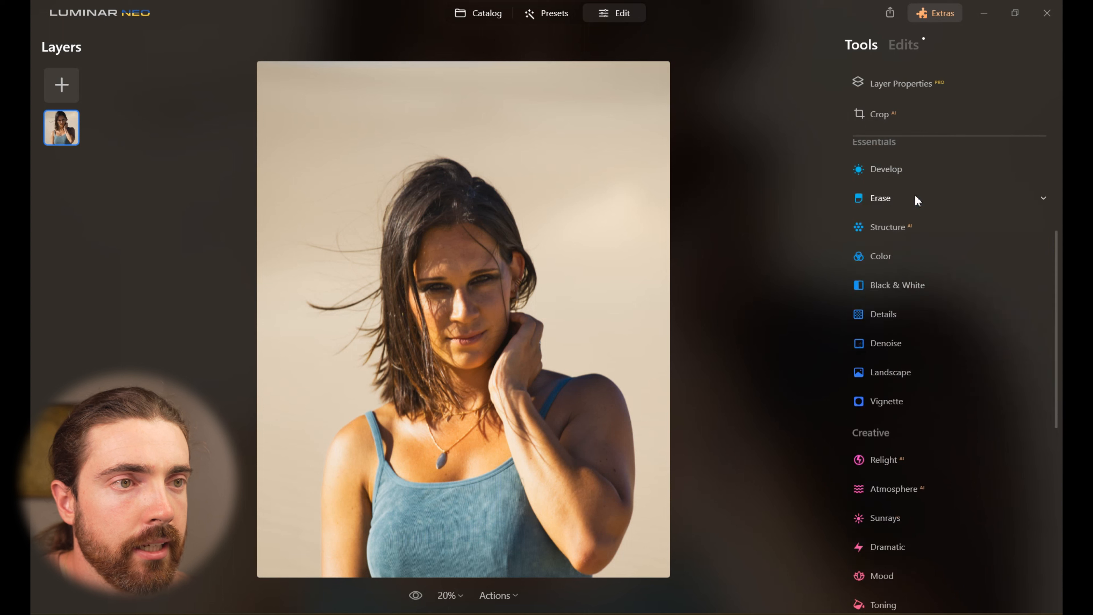
Step: Add a slight dark vignette centred on the woman's face, and close the tool
click(899, 400)
click(955, 436)
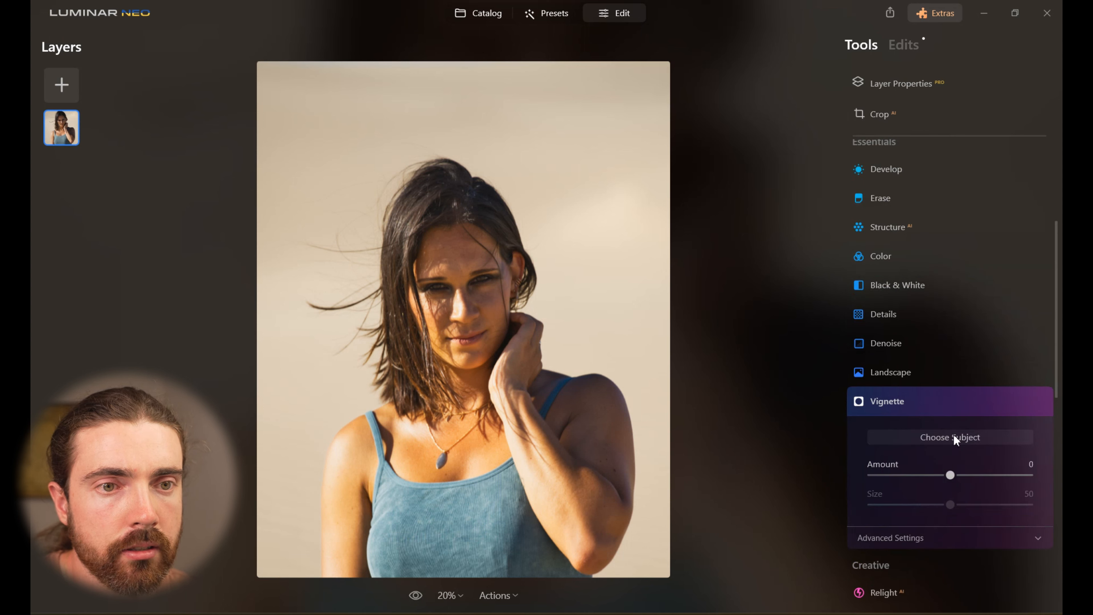
click(464, 302)
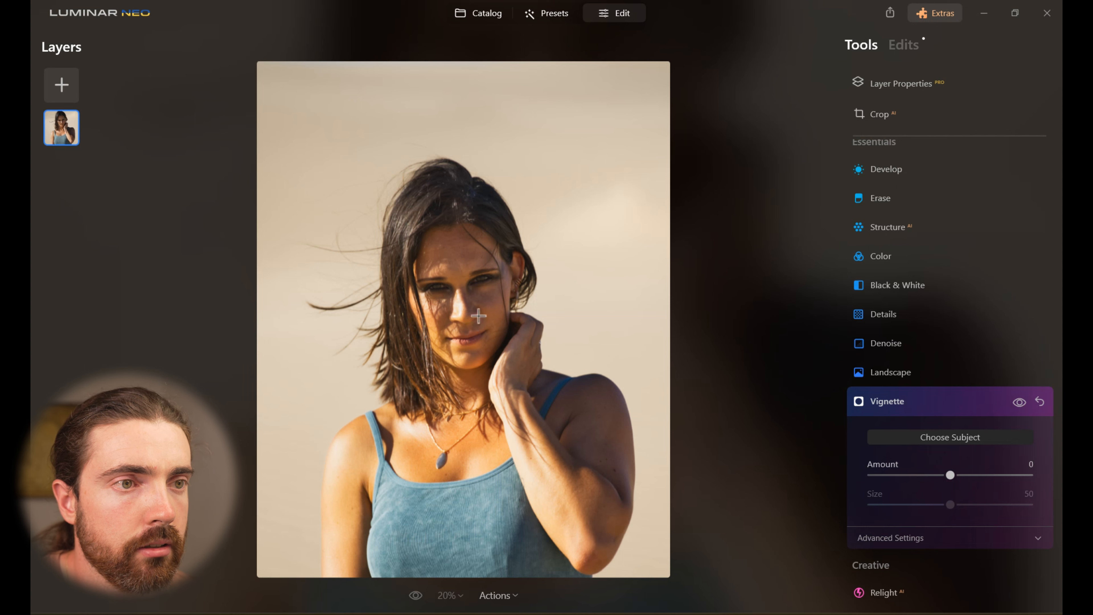
drag(948, 476, 934, 476)
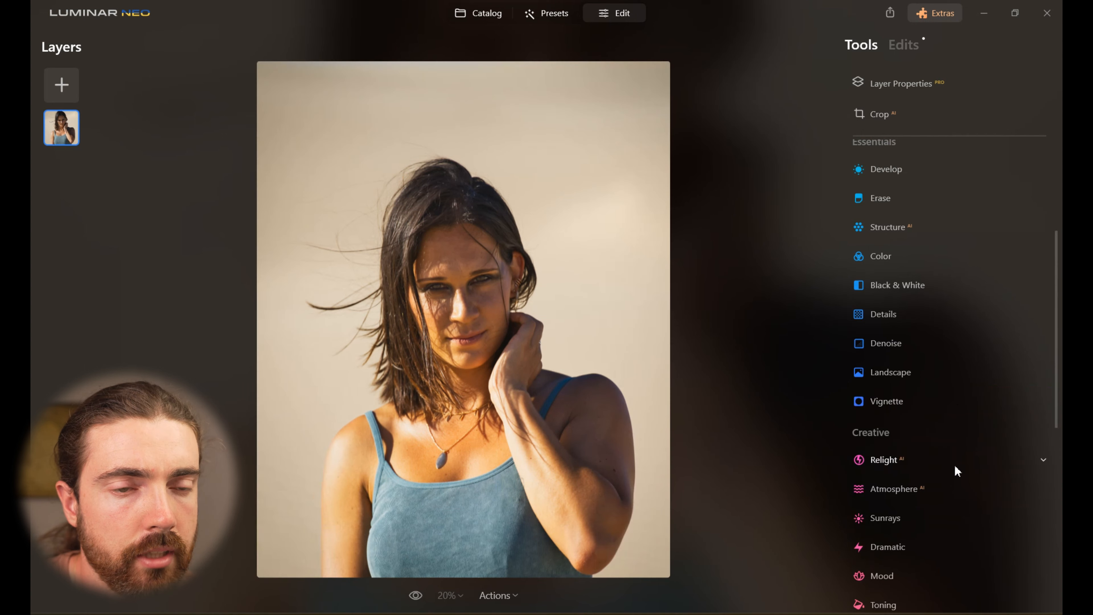
Step: Brighten the woman by setting Relight's Brightness Near to 35, compare before and after, and close the tool
scroll(955, 466, down, 2)
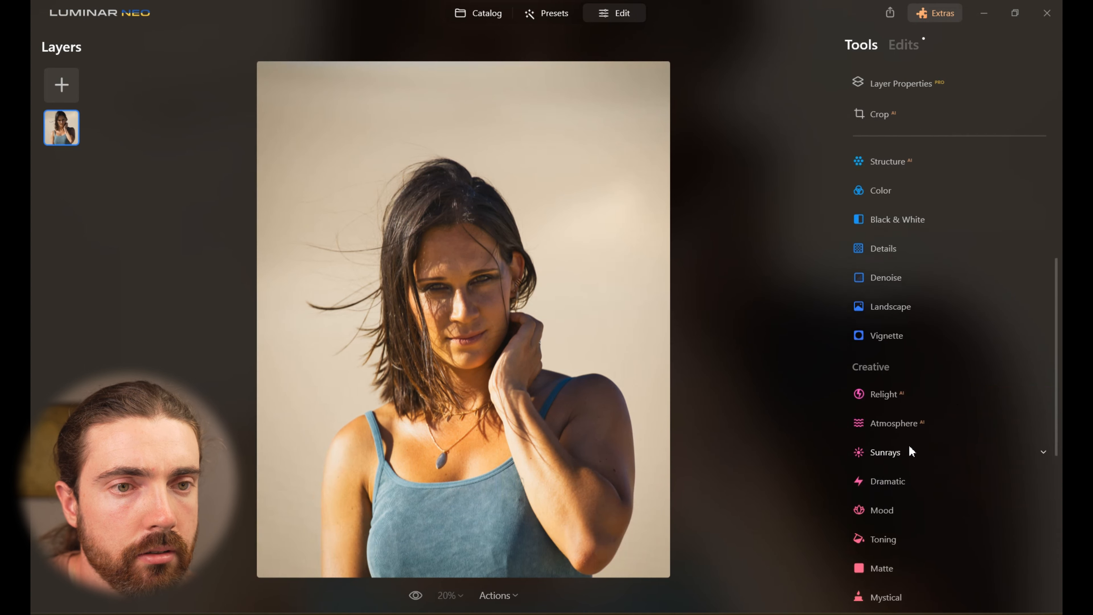
click(899, 379)
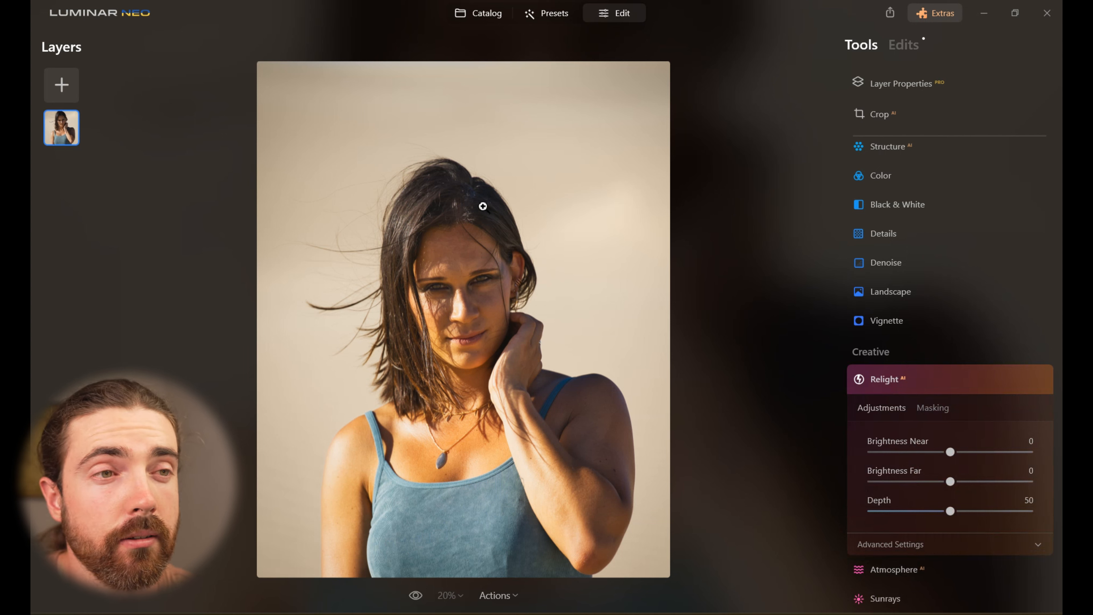
mouse_move(952, 452)
mouse_down()
mouse_move(1005, 462)
mouse_move(1031, 451)
mouse_move(969, 461)
mouse_up()
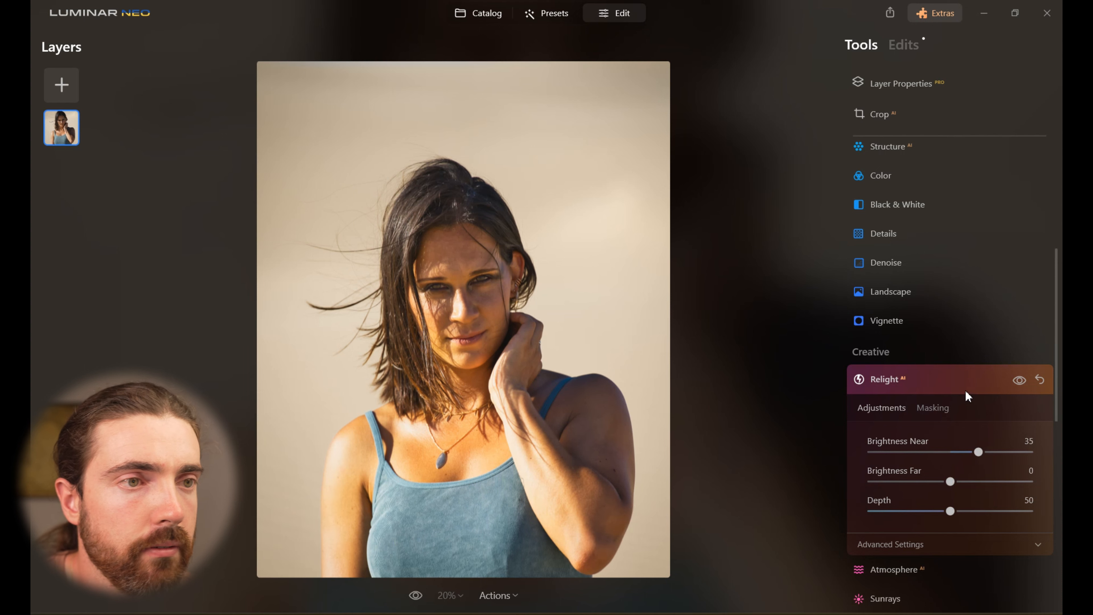
click(1017, 380)
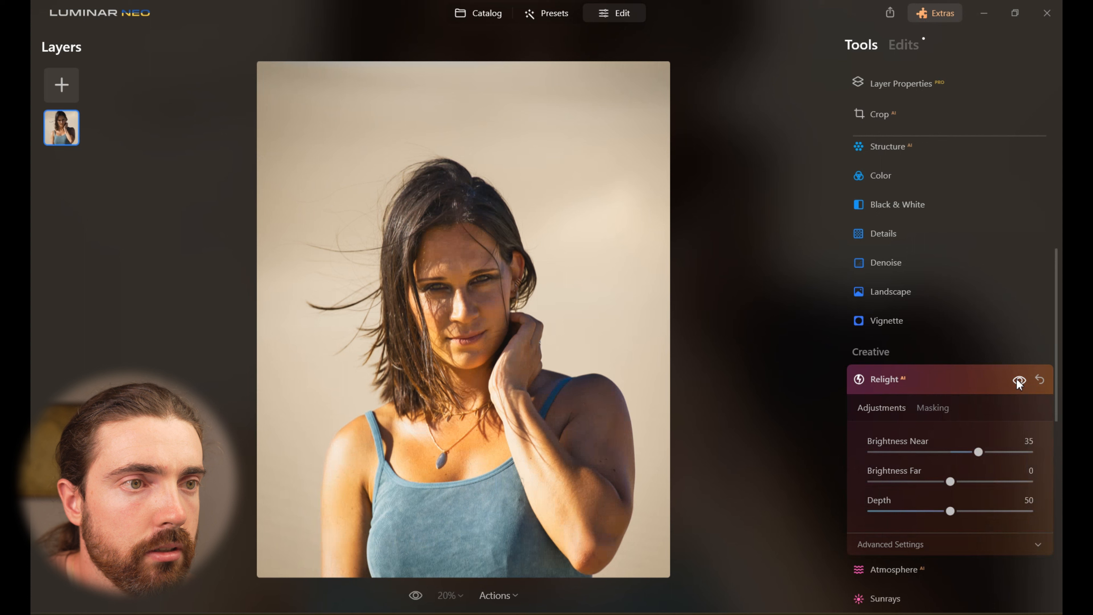
click(960, 382)
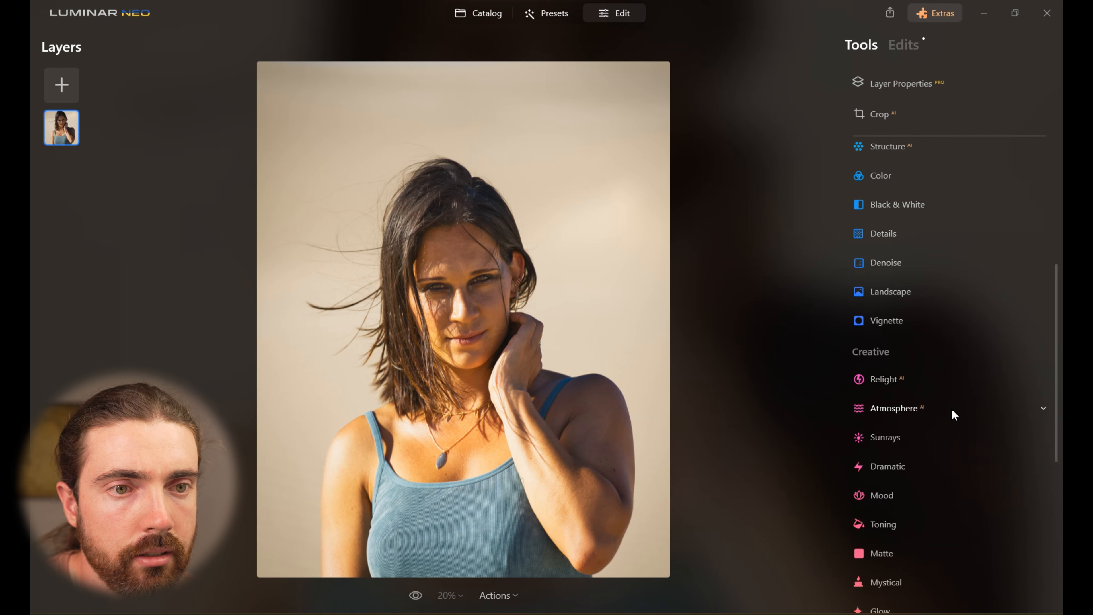
Step: Brighten the woman's face by setting Face Light to 25 in the Face tool, and close the tool
scroll(947, 428, down, 7)
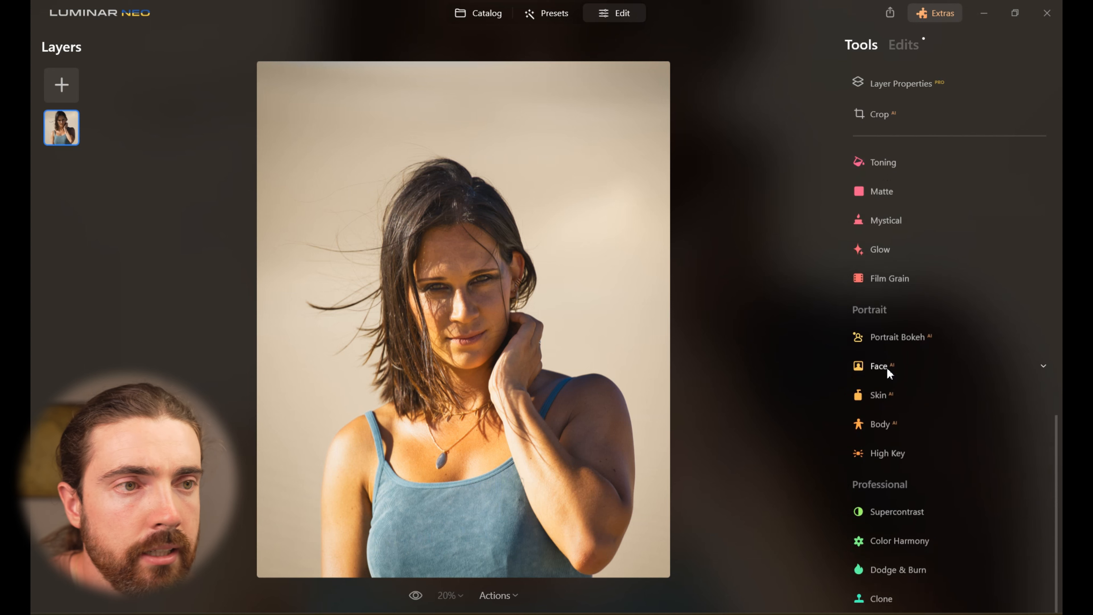
click(888, 368)
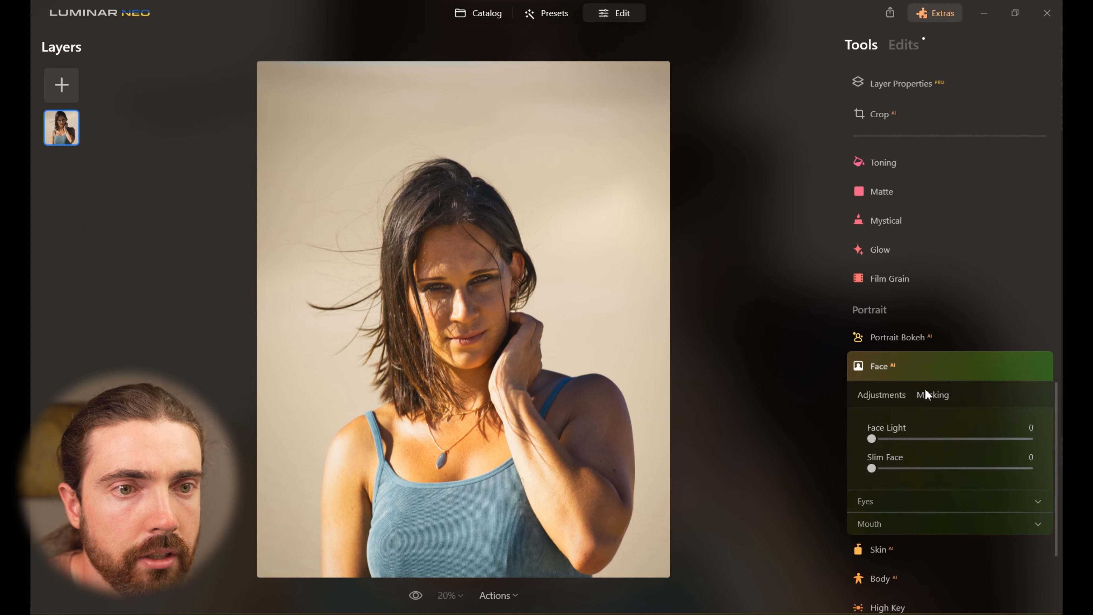
drag(871, 440, 929, 442)
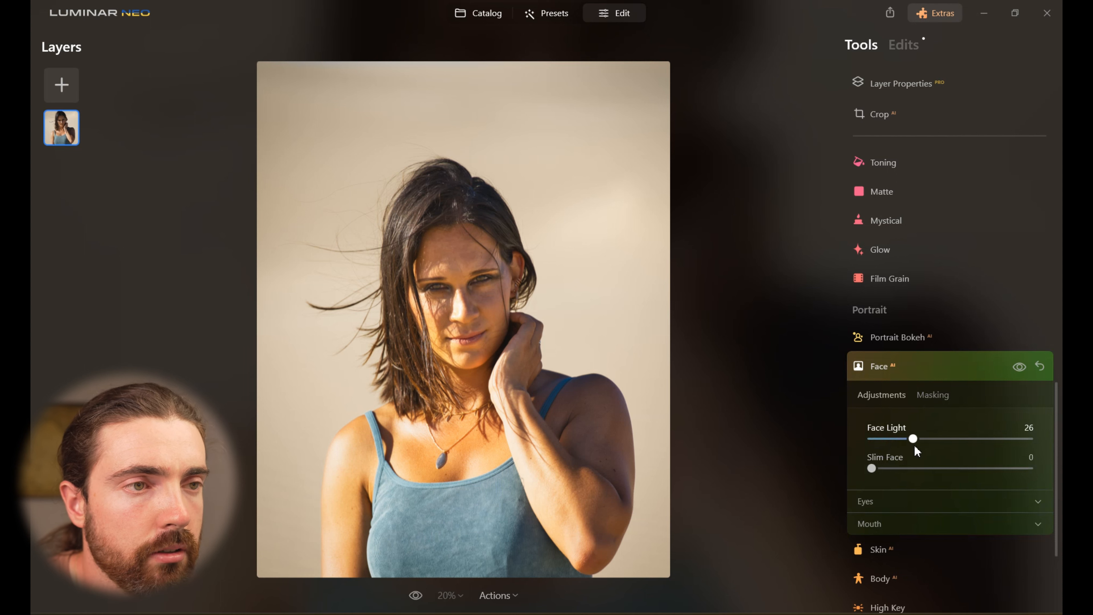
drag(914, 447, 911, 447)
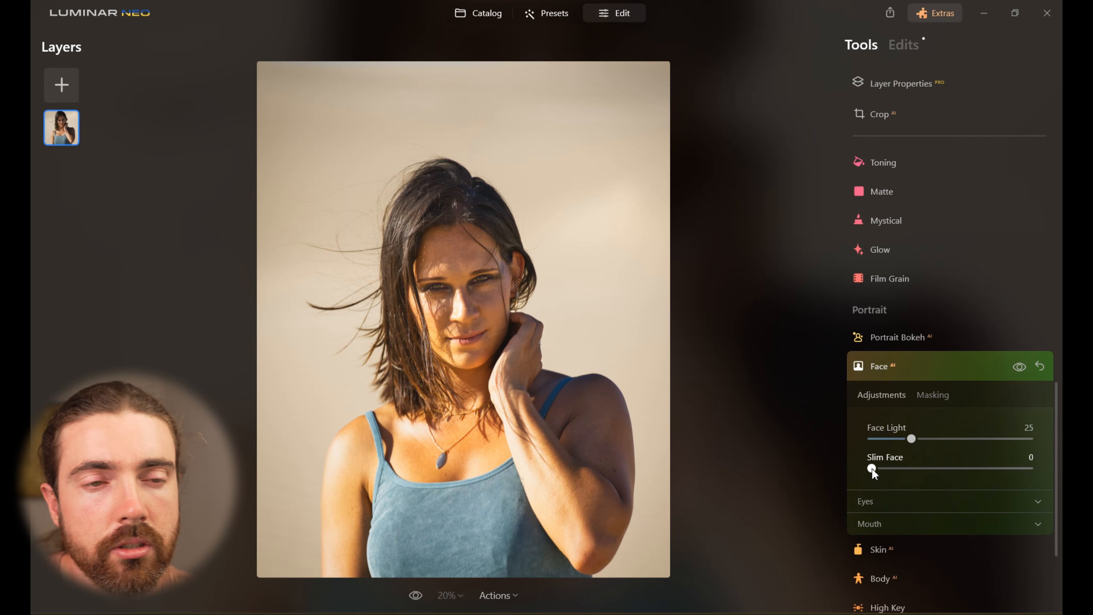
drag(881, 468, 815, 484)
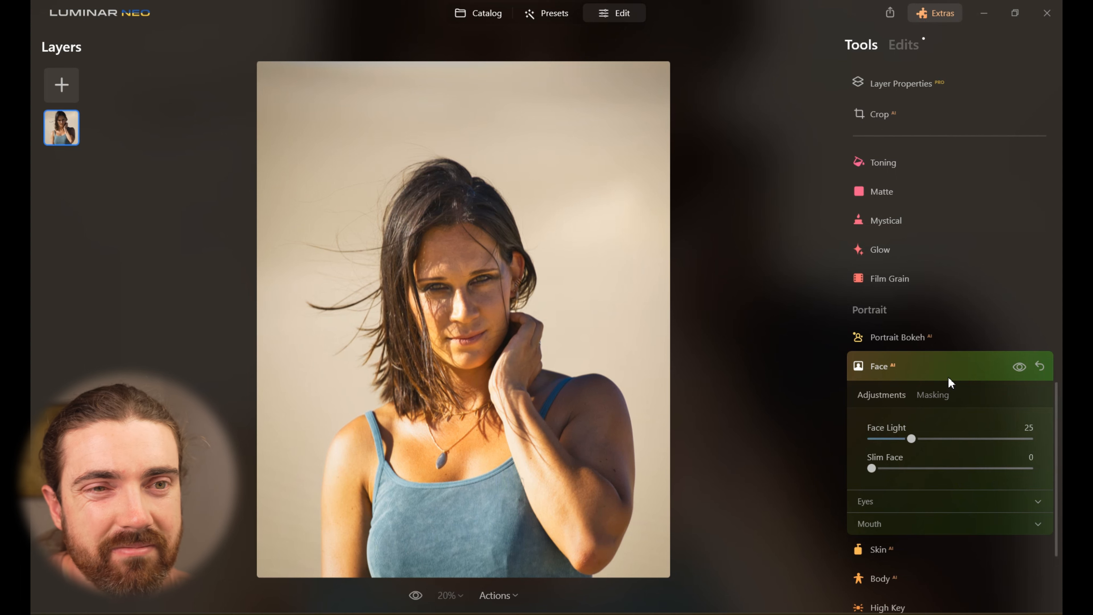
click(955, 363)
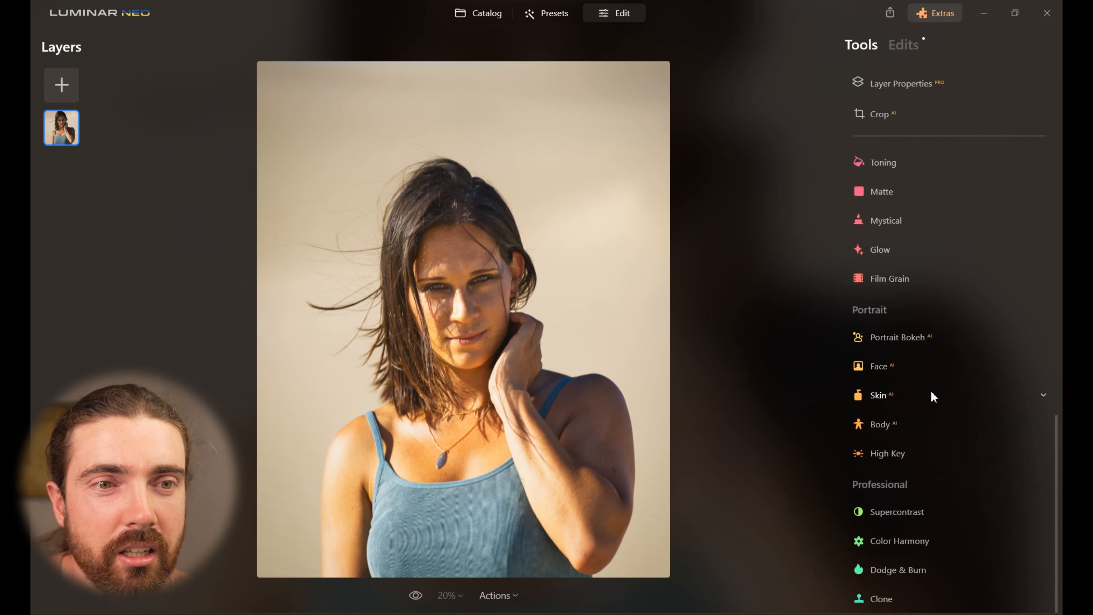
Step: Smooth the woman's skin with the Skin tool, testing Amount up to 92 before lowering it to 10, and close the tool
click(932, 396)
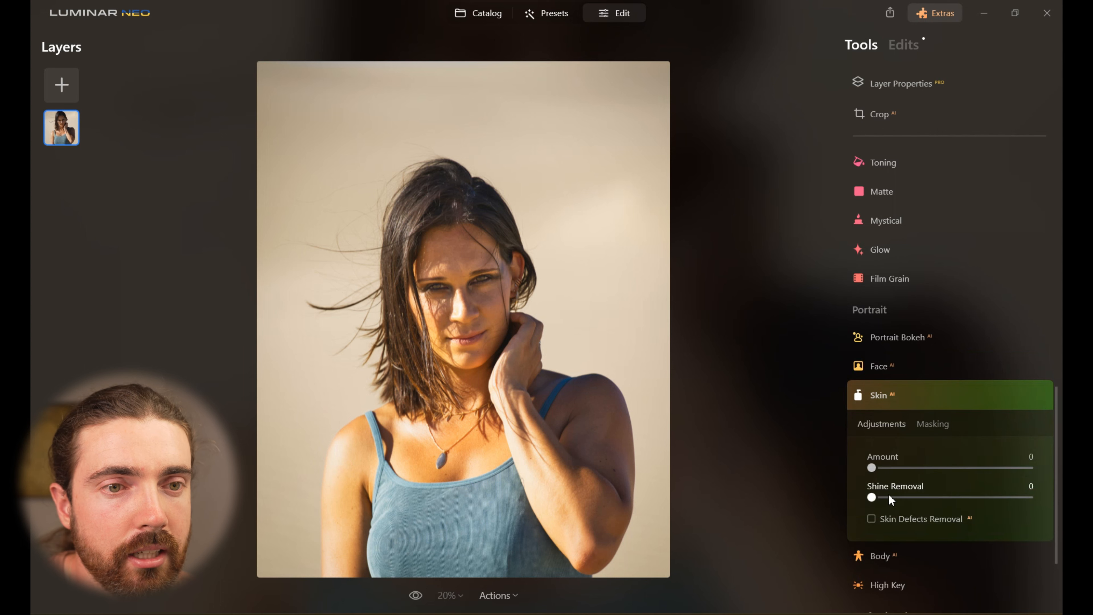
drag(873, 469, 924, 470)
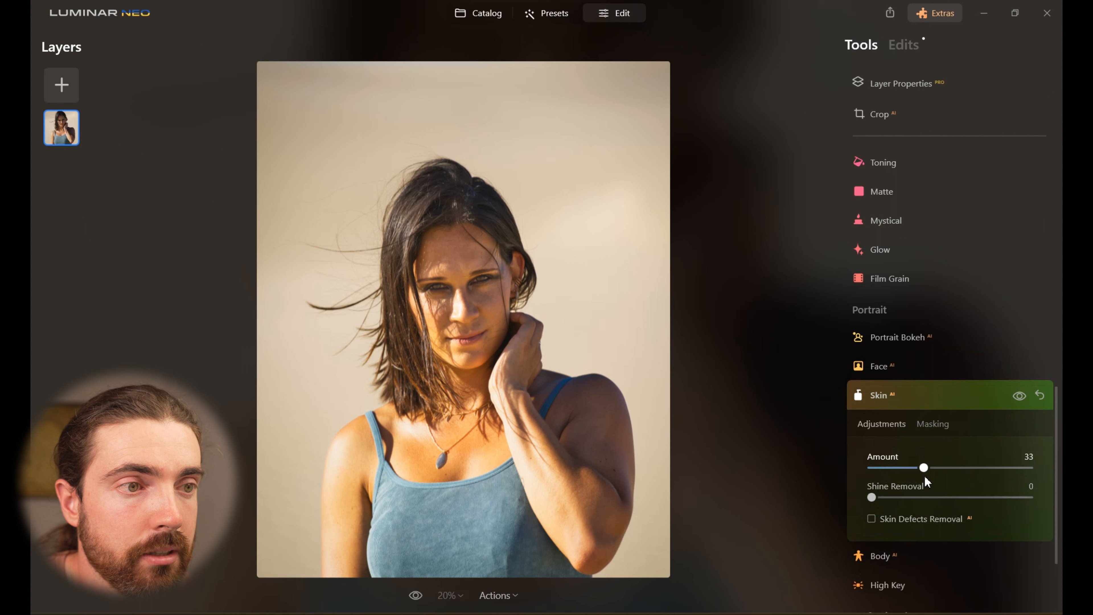
drag(926, 477, 1018, 477)
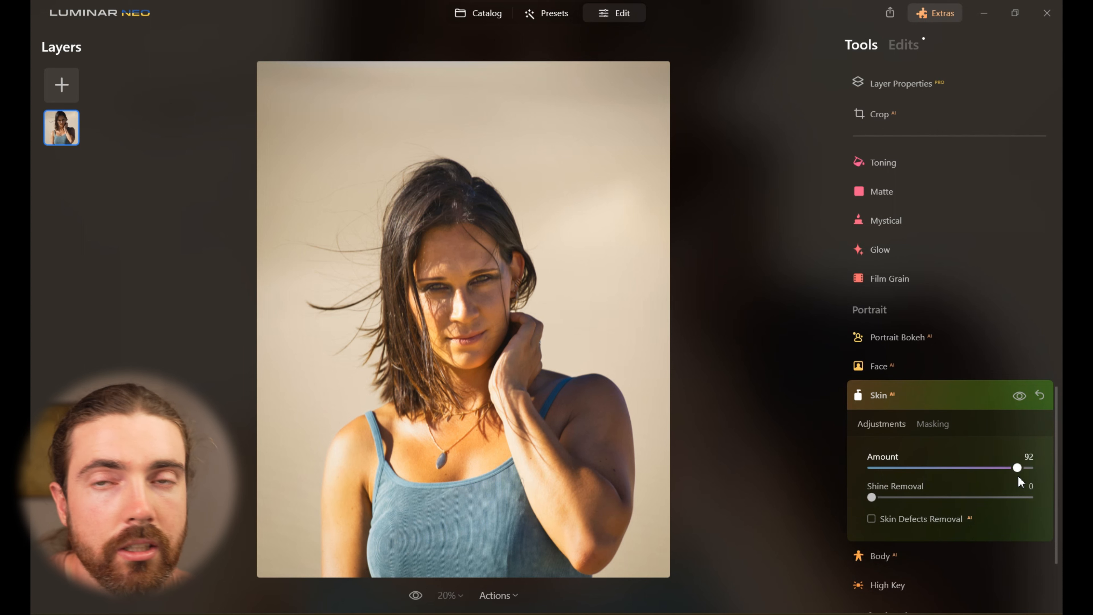
drag(1029, 469, 922, 472)
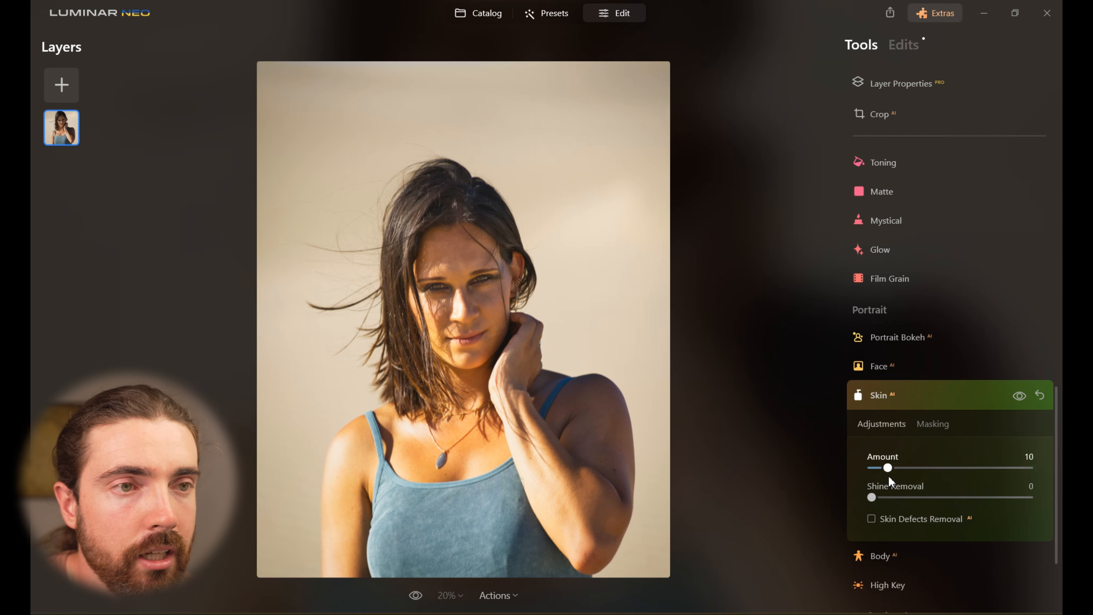
click(971, 396)
Step: Inspect the woman's face at 100% and set the Skin tool's Amount to 17
double_click(459, 281)
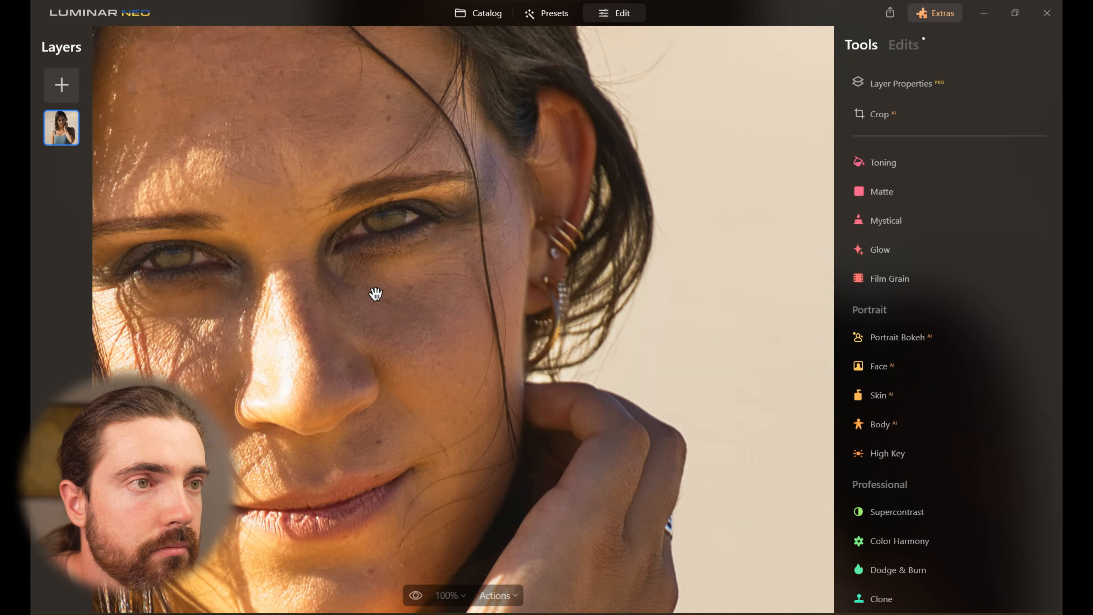
drag(374, 293, 517, 420)
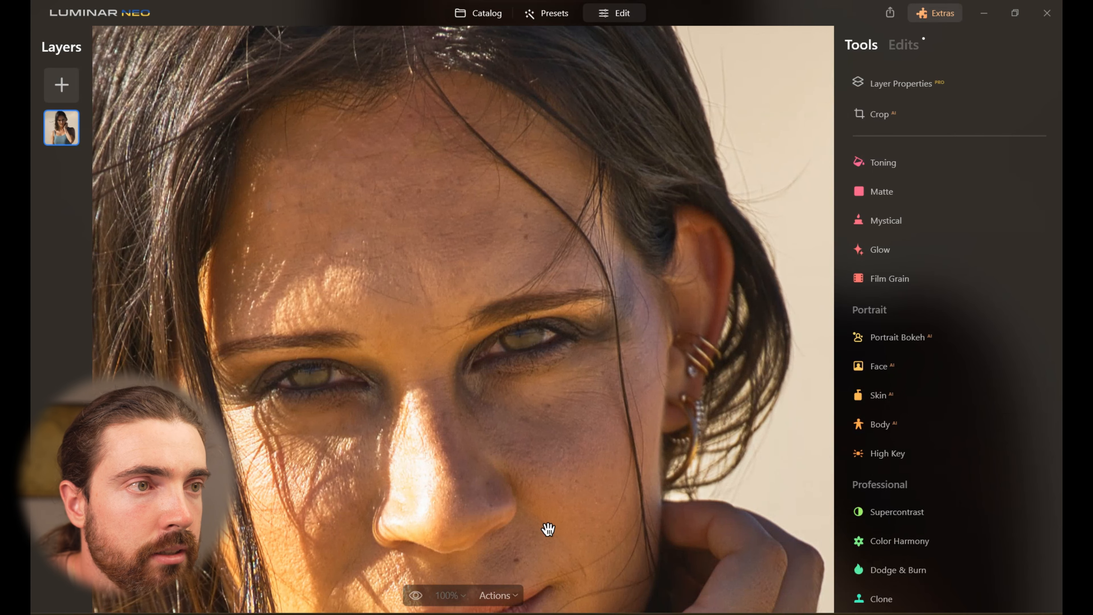
drag(547, 528, 523, 335)
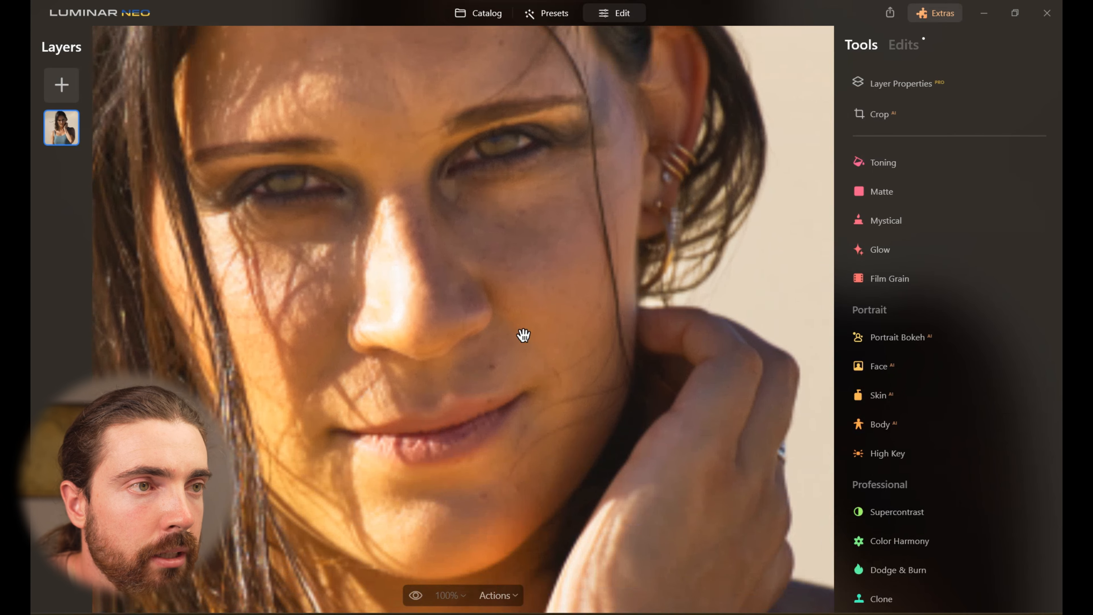
click(897, 393)
drag(872, 468, 899, 468)
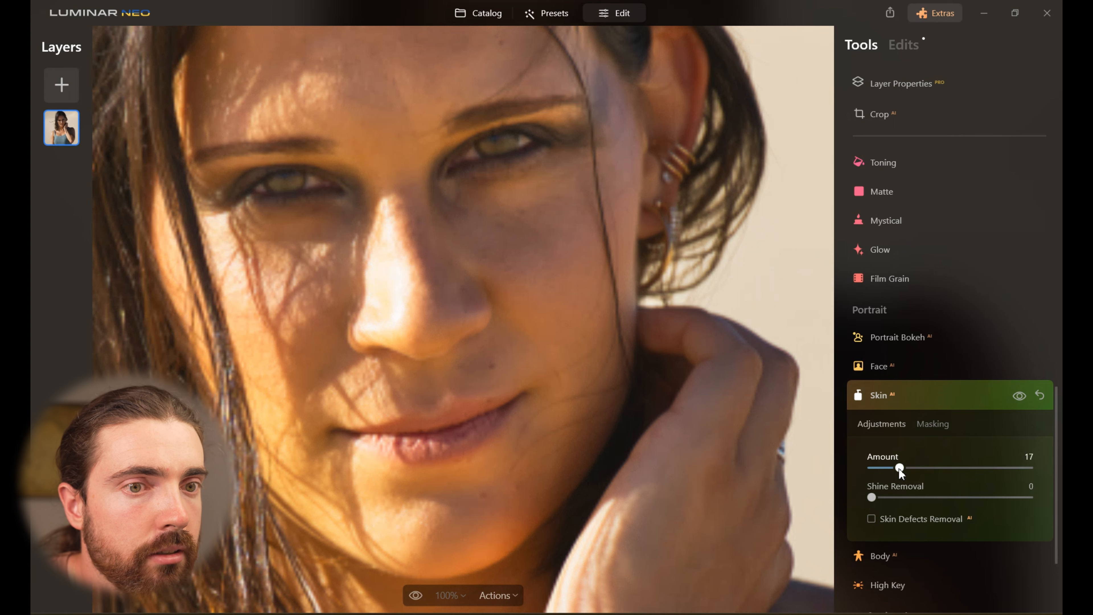
scroll(979, 473, up, 5)
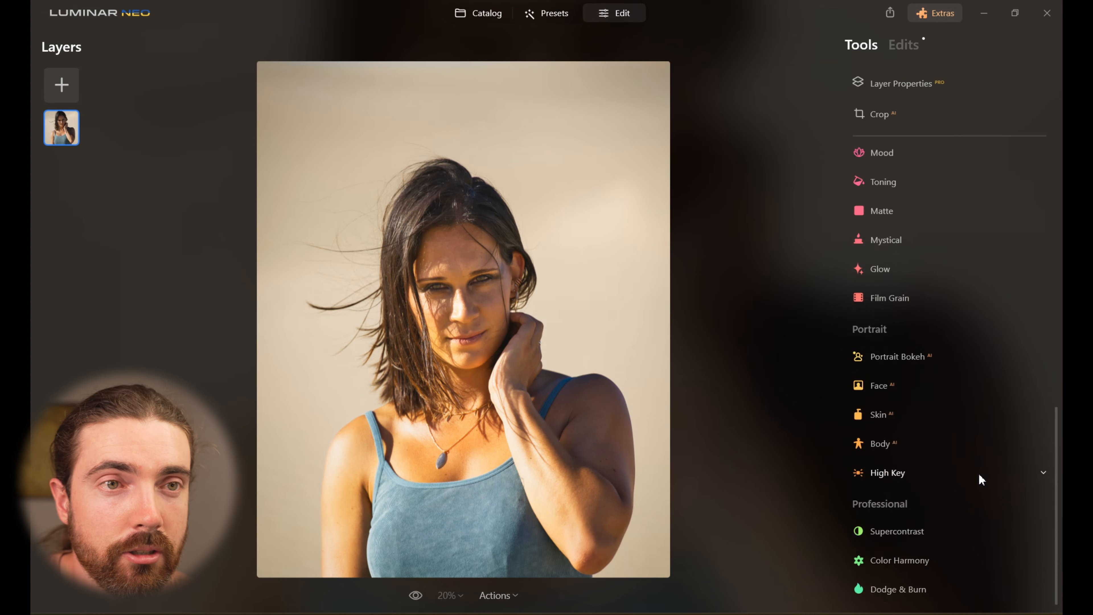
scroll(979, 472, up, 8)
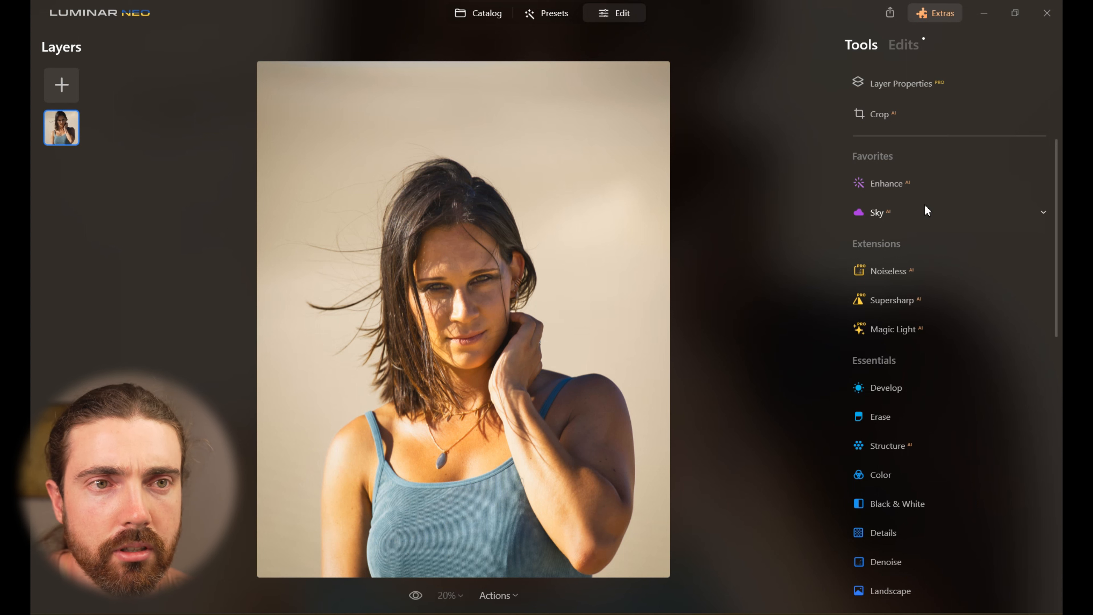
click(915, 218)
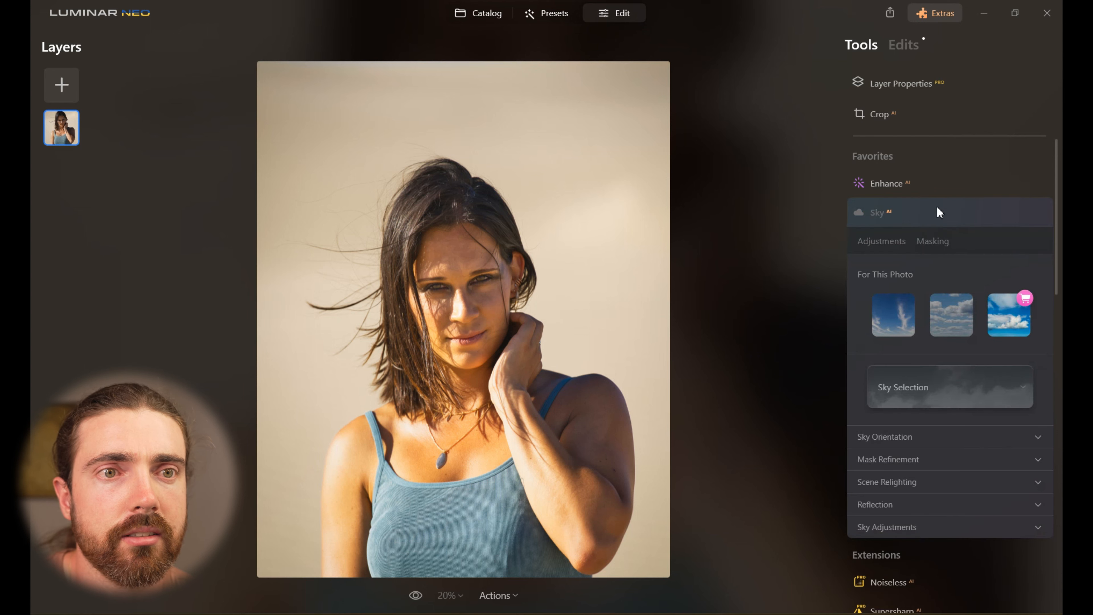
click(944, 217)
click(905, 177)
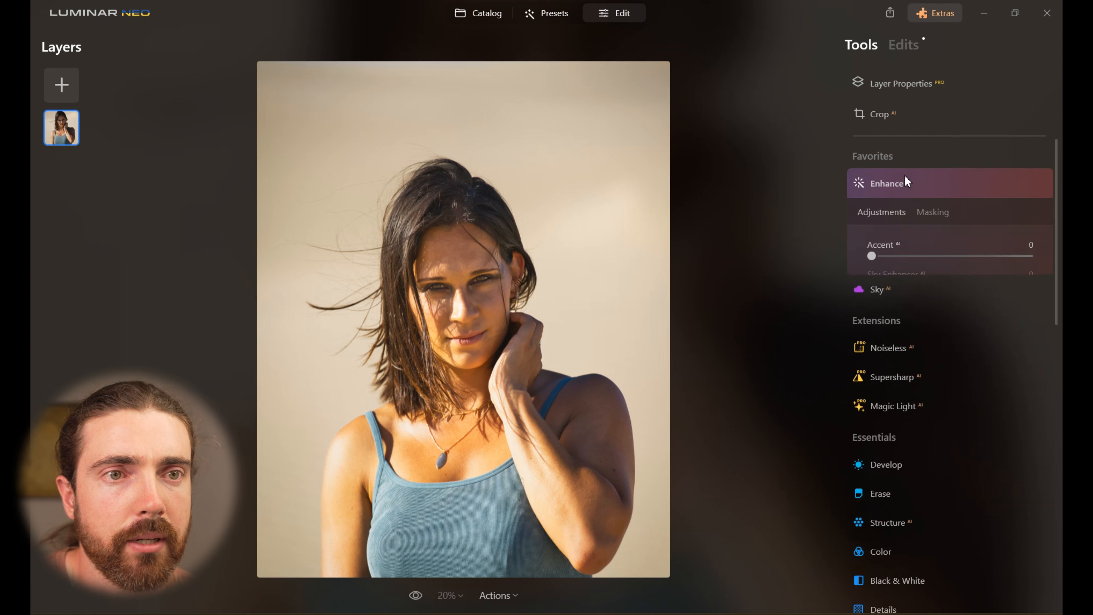
click(905, 178)
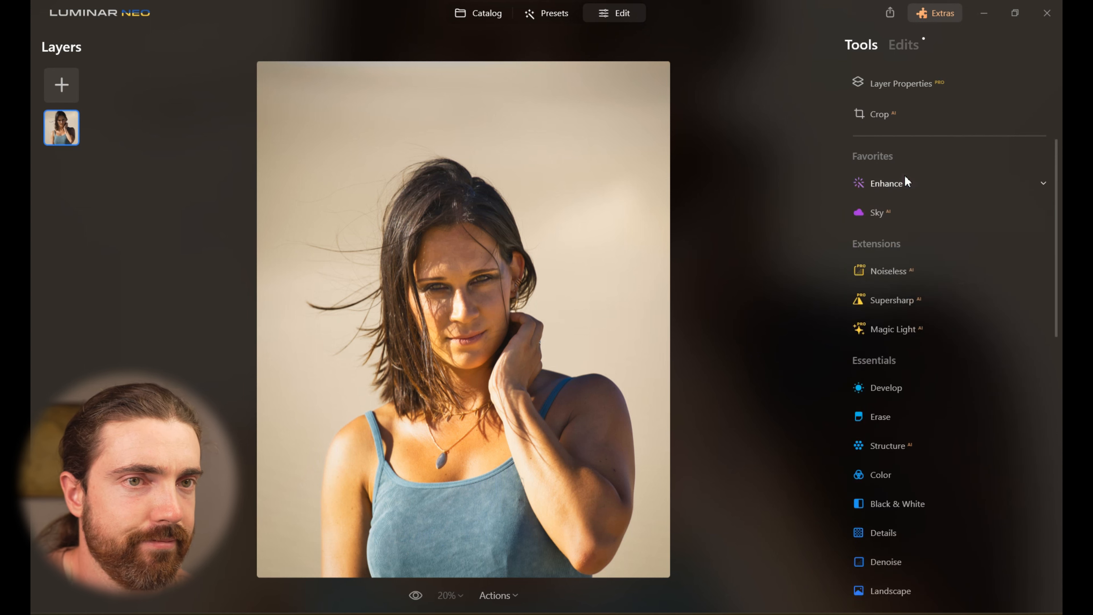
Step: Compare the edited portrait with the original twice
click(417, 596)
click(417, 596)
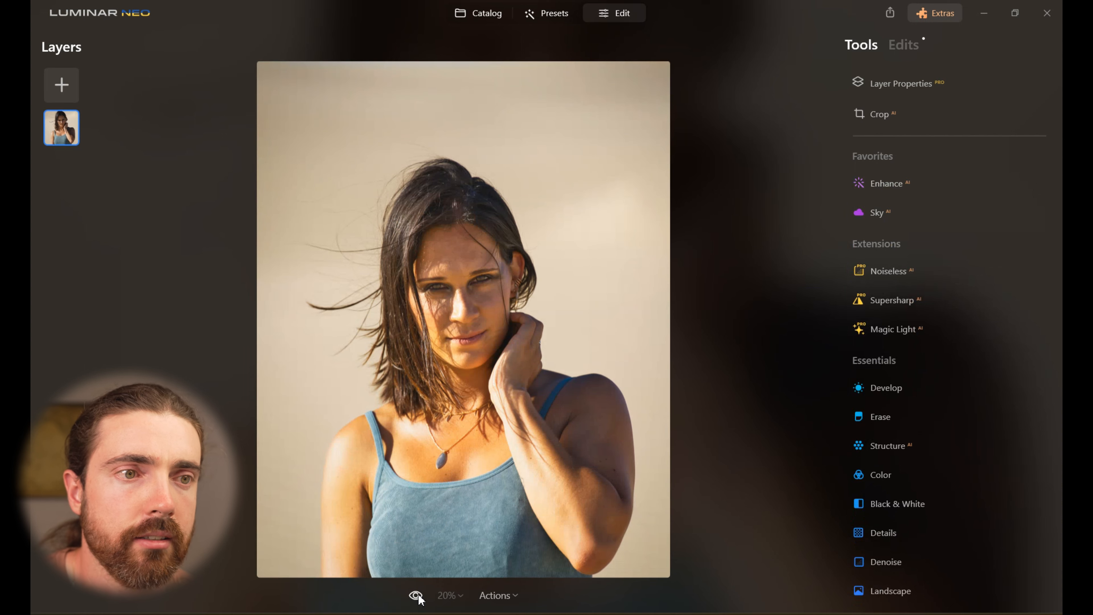
click(419, 595)
click(419, 595)
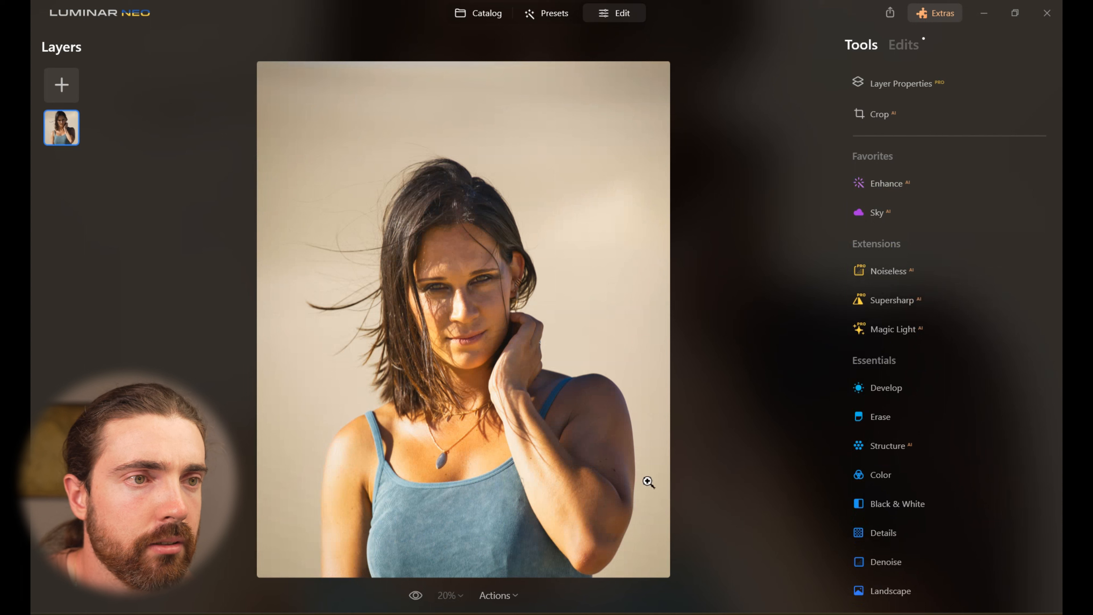